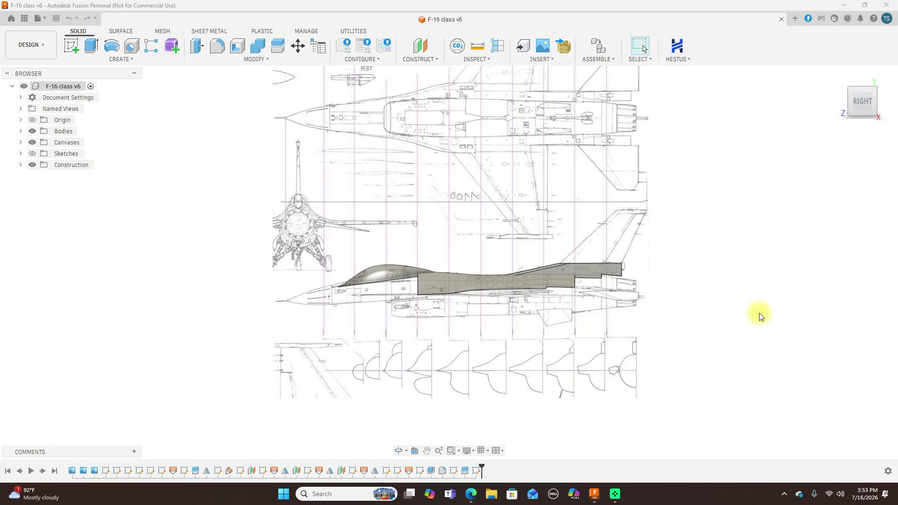
- Examine the side view and the row of fuselage cross-sections on the blueprint canvas against the modelled upper body
{"action": "scroll", "coordinate": [564, 272], "scroll_direction": "up", "scroll_amount": 1}
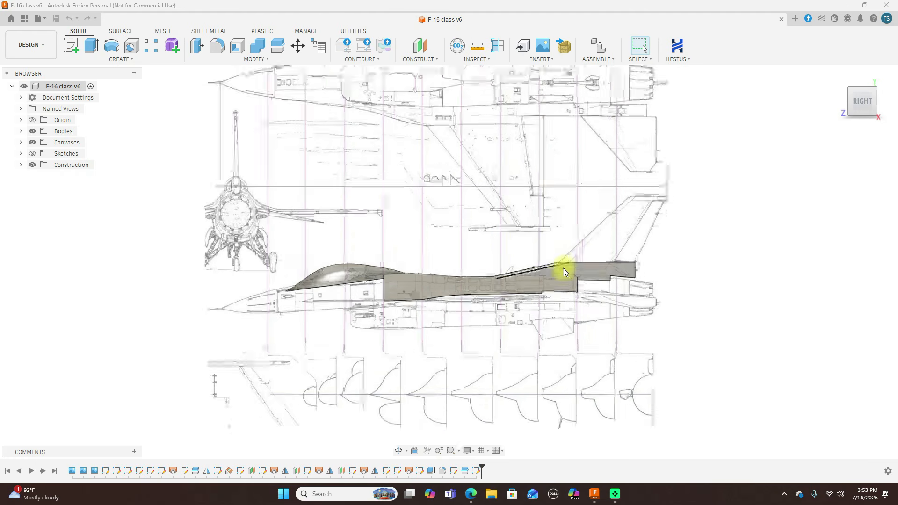
{"action": "scroll", "coordinate": [564, 272], "scroll_direction": "up", "scroll_amount": 2}
{"action": "scroll", "coordinate": [565, 272], "scroll_direction": "down", "scroll_amount": 2}
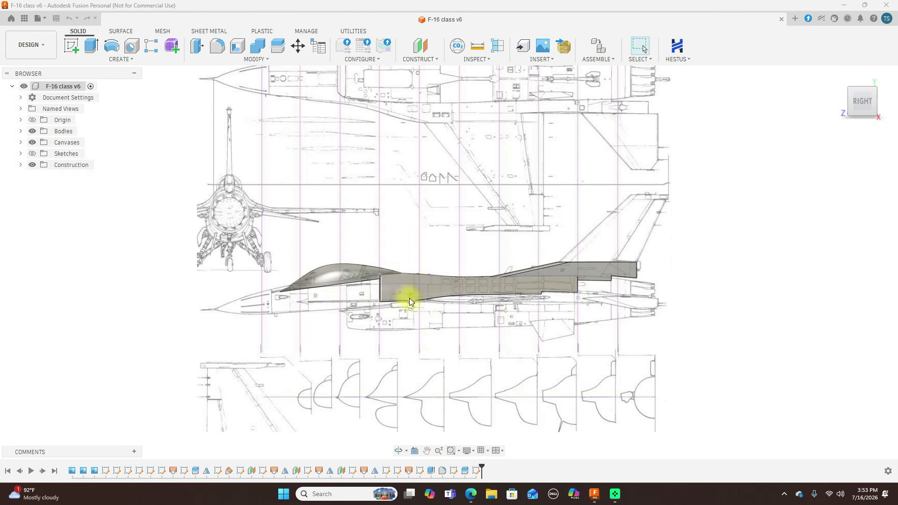
{"action": "scroll", "coordinate": [427, 347], "scroll_direction": "up", "scroll_amount": 2}
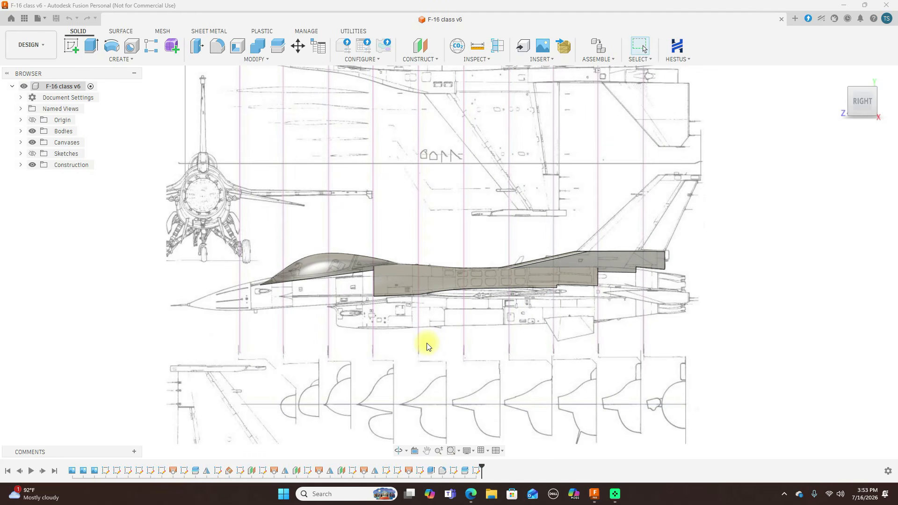
{"action": "scroll", "coordinate": [427, 346], "scroll_direction": "up", "scroll_amount": 1}
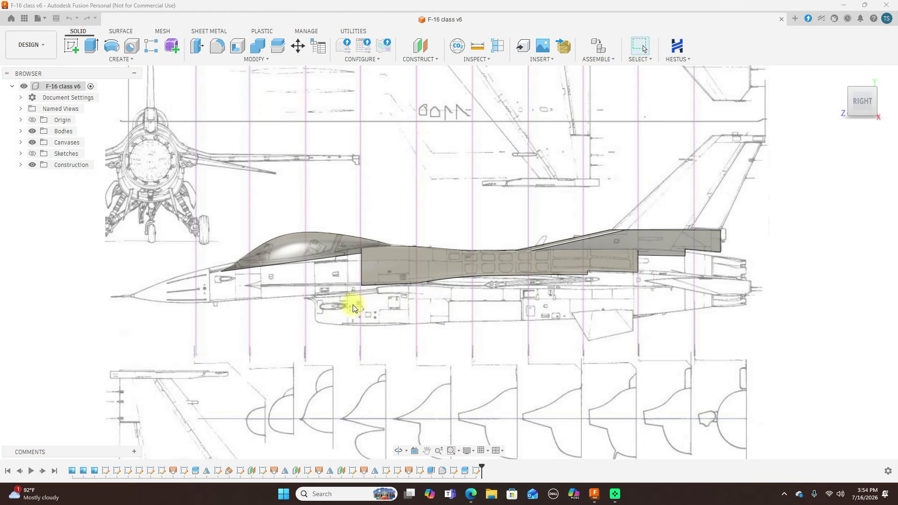
{"action": "scroll", "coordinate": [390, 312], "scroll_direction": "up", "scroll_amount": 2}
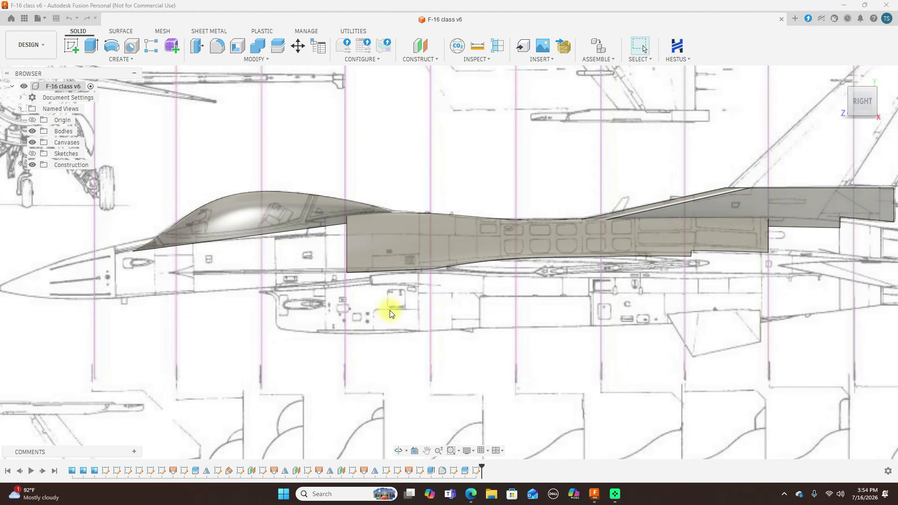
{"action": "scroll", "coordinate": [391, 311], "scroll_direction": "down", "scroll_amount": 3}
{"action": "mouse_move", "coordinate": [567, 297]}
{"action": "middle_mouse_down"}
{"action": "mouse_move", "coordinate": [580, 258]}
{"action": "mouse_move", "coordinate": [497, 243]}
{"action": "middle_mouse_up"}
{"action": "scroll", "coordinate": [498, 243], "scroll_direction": "up", "scroll_amount": 4}
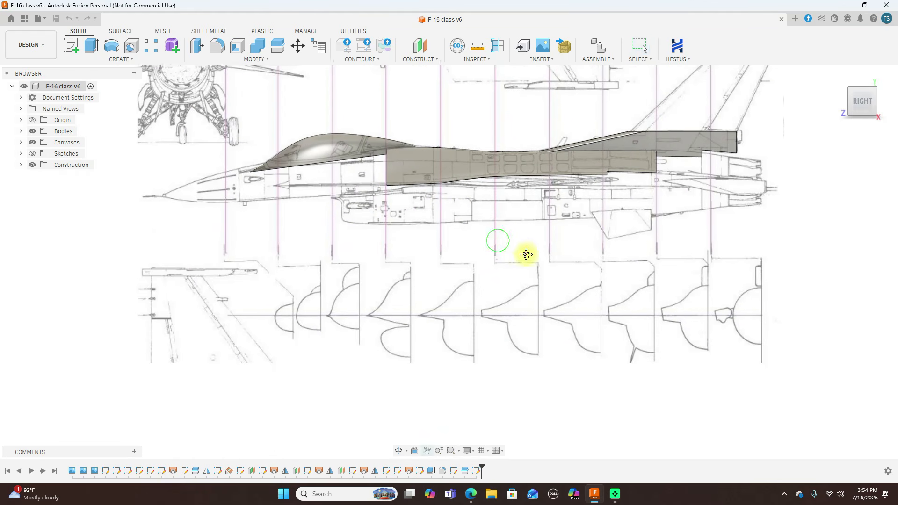
{"action": "scroll", "coordinate": [431, 224], "scroll_direction": "down", "scroll_amount": 1}
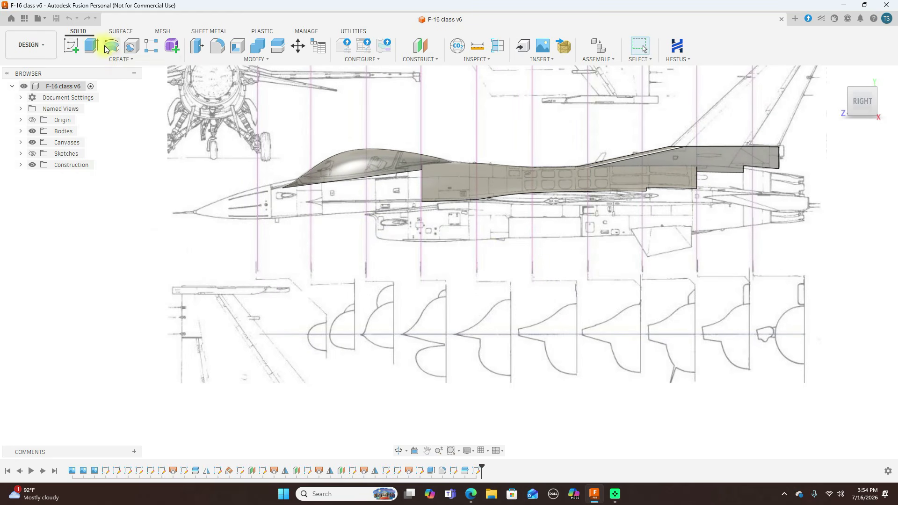
- Start a new sketch on the side-view origin plane over the blueprint cross-sections and dismiss the Hestus suggestions
{"action": "left_click", "coordinate": [72, 46]}
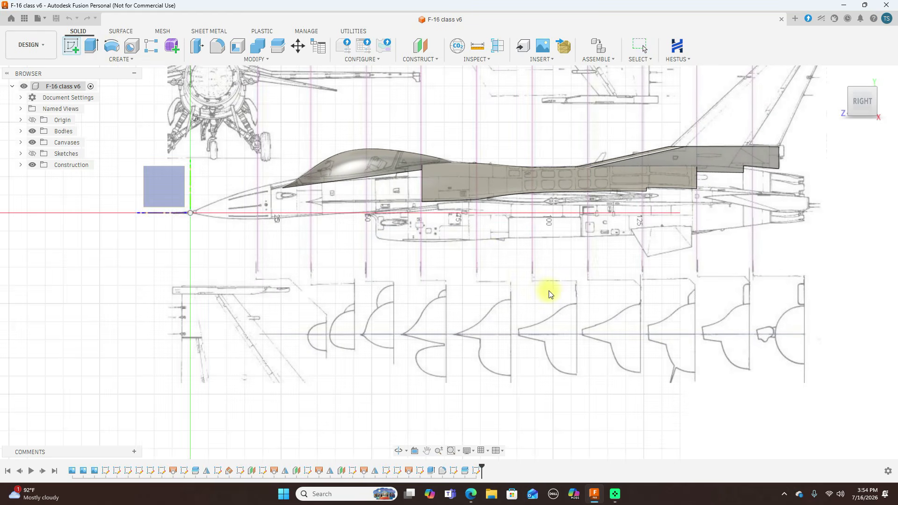
{"action": "left_click", "coordinate": [497, 273]}
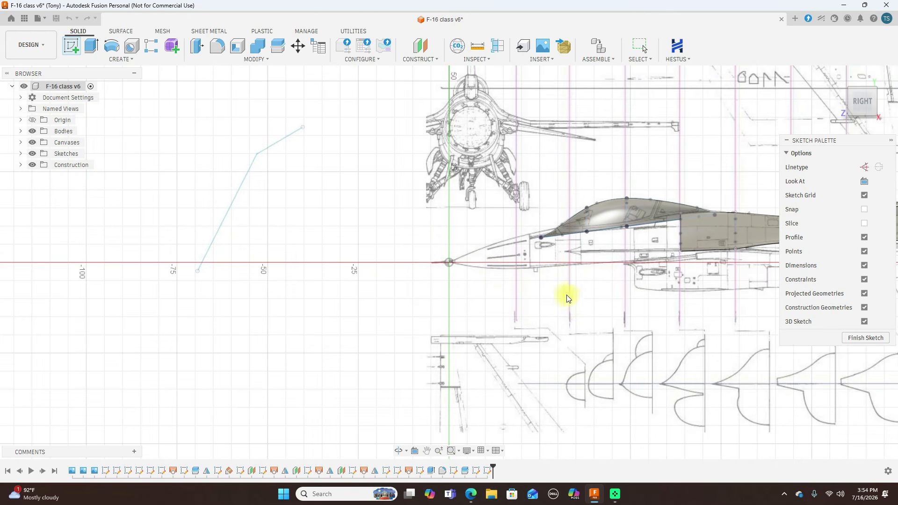
{"action": "scroll", "coordinate": [578, 305], "scroll_direction": "up", "scroll_amount": 2}
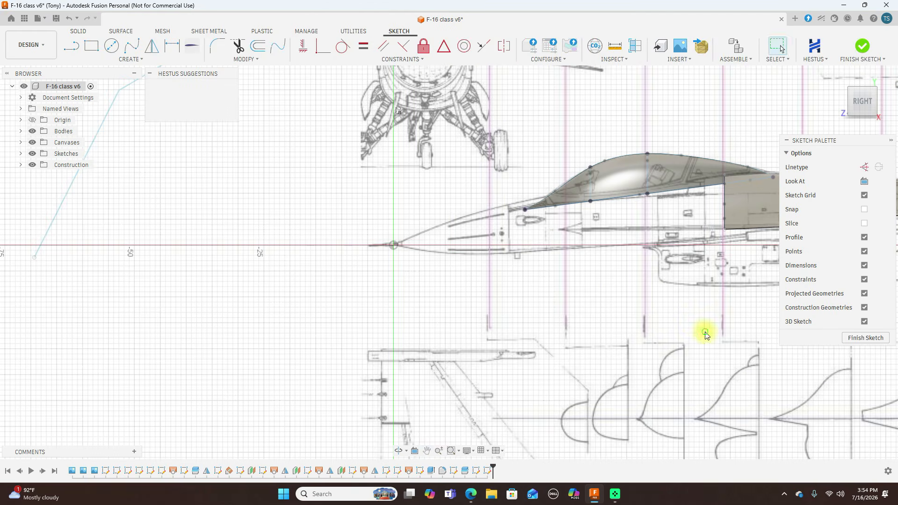
{"action": "middle_click_drag", "start_coordinate": [706, 335], "coordinate": [608, 271]}
{"action": "middle_click_drag", "start_coordinate": [530, 229], "coordinate": [542, 237]}
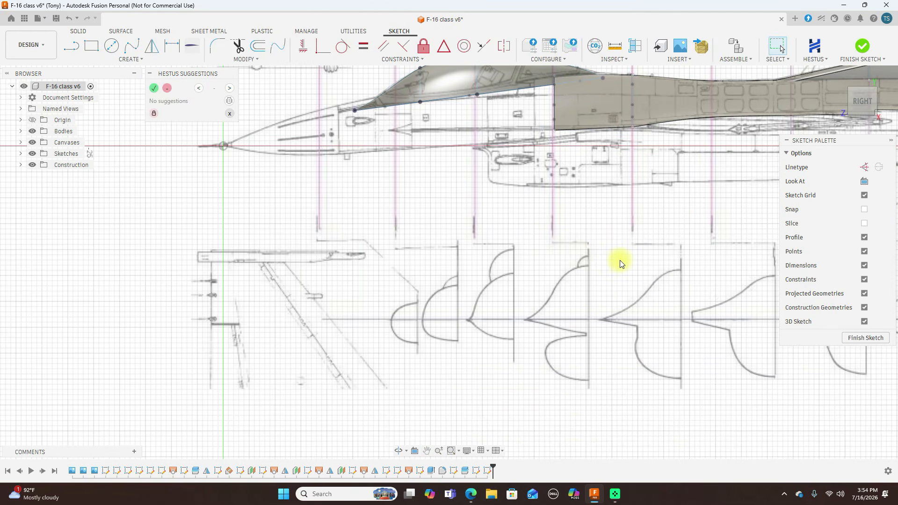
{"action": "scroll", "coordinate": [620, 263], "scroll_direction": "down", "scroll_amount": 2}
{"action": "middle_click_drag", "start_coordinate": [622, 261], "coordinate": [527, 256]}
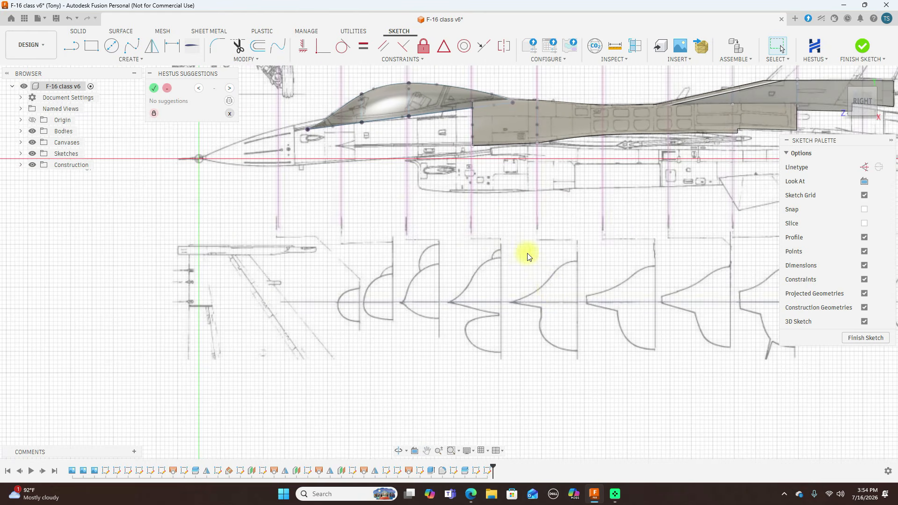
{"action": "scroll", "coordinate": [551, 294], "scroll_direction": "up", "scroll_amount": 1}
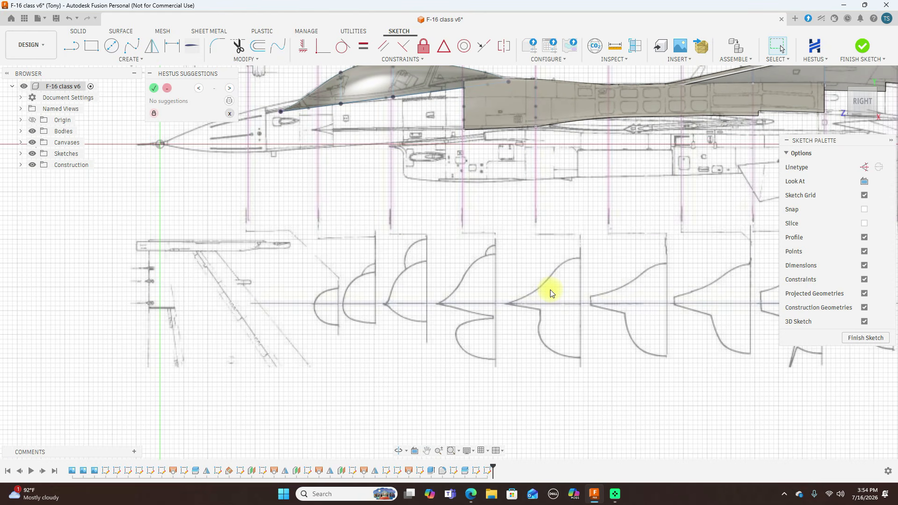
{"action": "scroll", "coordinate": [551, 293], "scroll_direction": "up", "scroll_amount": 1}
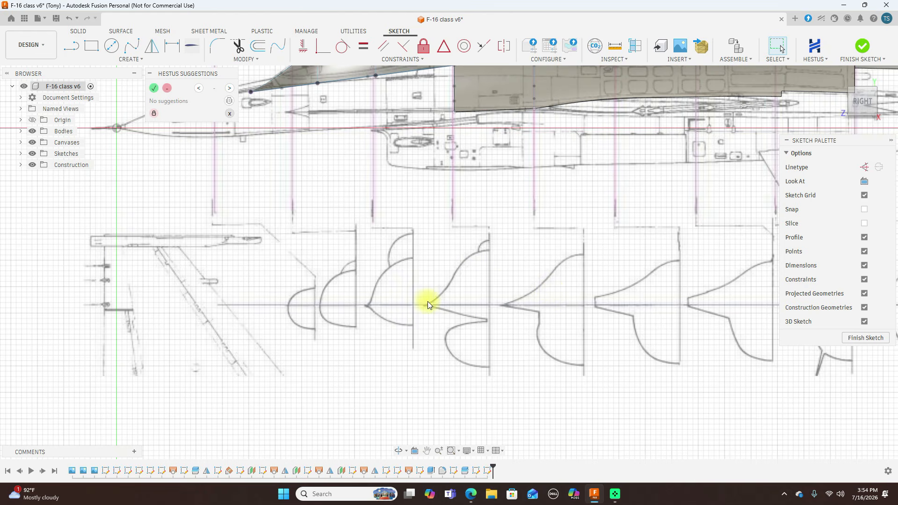
{"action": "scroll", "coordinate": [485, 269], "scroll_direction": "up", "scroll_amount": 1}
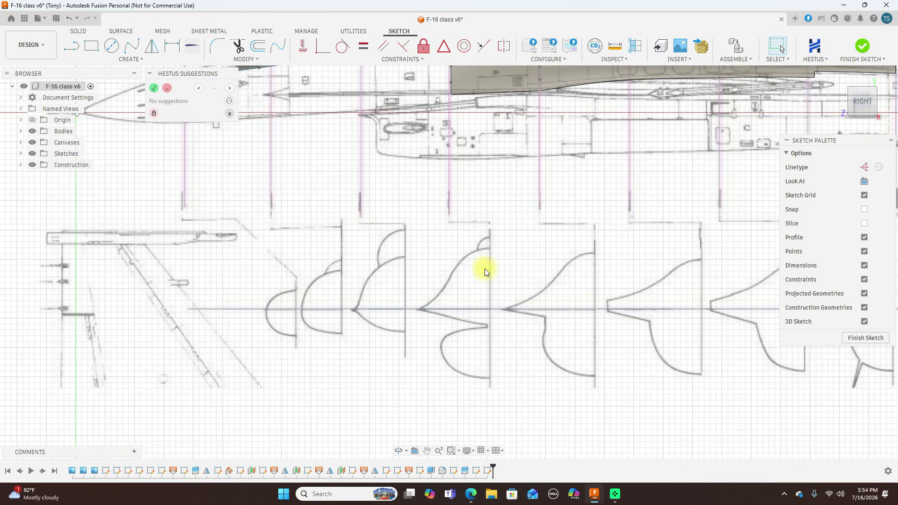
{"action": "left_click", "coordinate": [230, 114]}
- Draw a three-point fit point spline along the lower edge of the fourth fuselage cross-section, from its pointed tip to the notch
{"action": "left_click", "coordinate": [131, 44]}
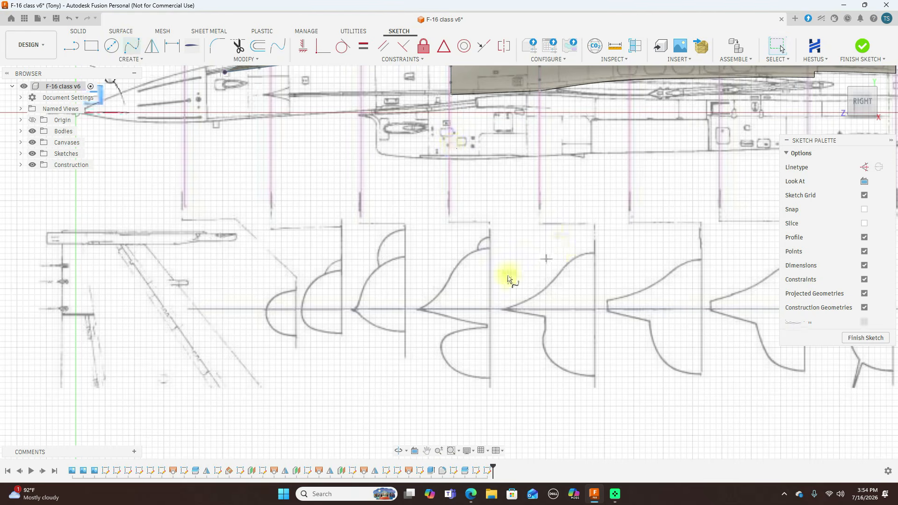
{"action": "scroll", "coordinate": [487, 293], "scroll_direction": "up", "scroll_amount": 2}
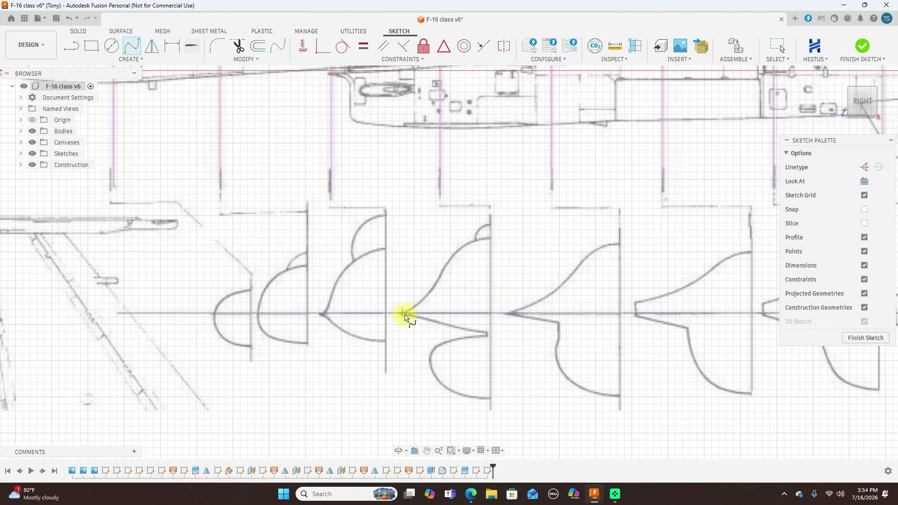
{"action": "left_click", "coordinate": [403, 315]}
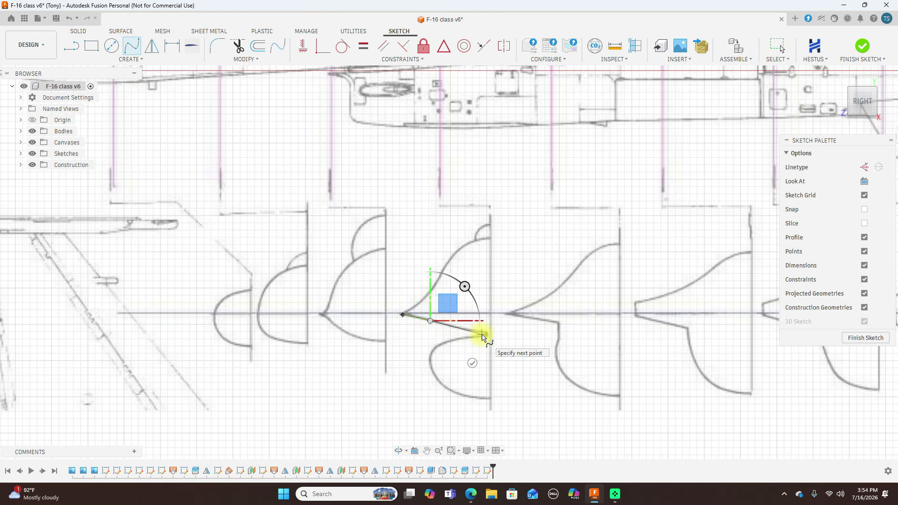
{"action": "scroll", "coordinate": [482, 335], "scroll_direction": "up", "scroll_amount": 3}
{"action": "scroll", "coordinate": [495, 333], "scroll_direction": "up", "scroll_amount": 2}
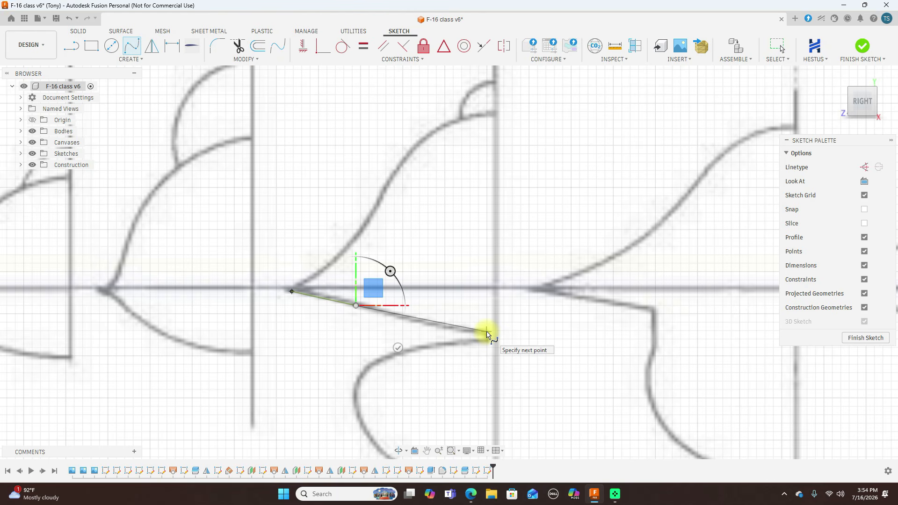
{"action": "left_click", "coordinate": [486, 333]}
{"action": "right_click", "coordinate": [487, 332]}
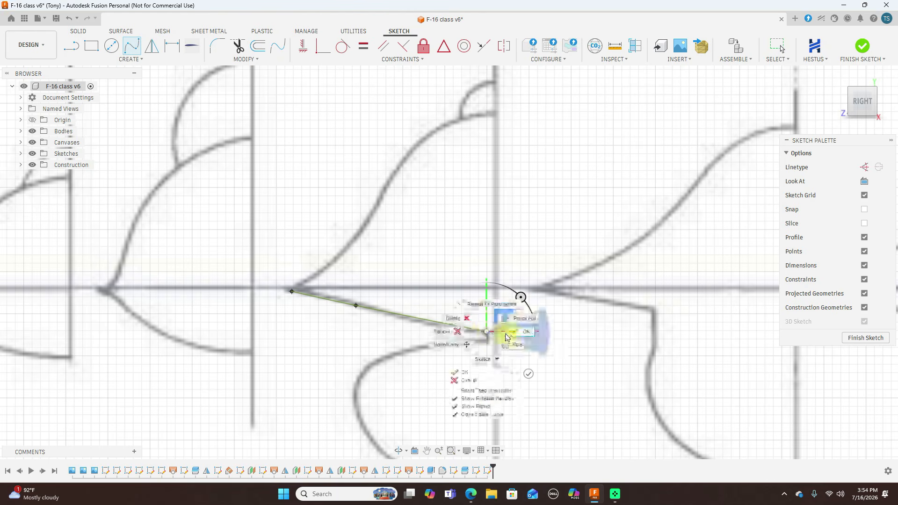
{"action": "left_click", "coordinate": [514, 333]}
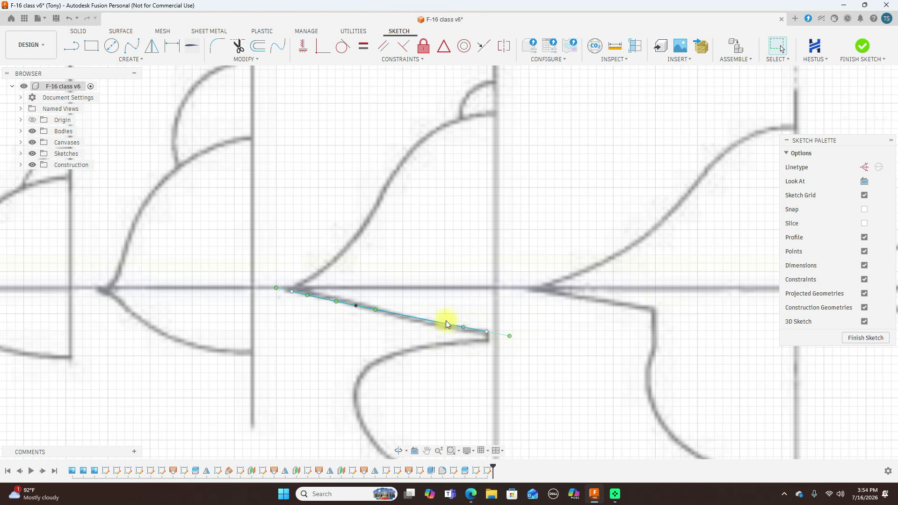
- Reposition the spline's middle fit point and both endpoints so the curve follows the traced lower edge of the cross-section
{"action": "scroll", "coordinate": [445, 321], "scroll_direction": "up", "scroll_amount": 1}
{"action": "left_click", "coordinate": [433, 291]}
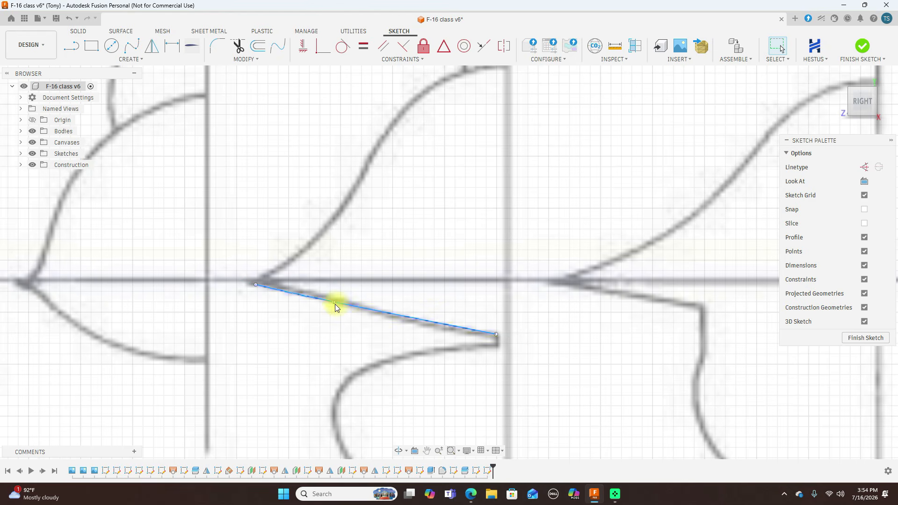
{"action": "left_click", "coordinate": [352, 310]}
{"action": "left_click_drag", "start_coordinate": [353, 309], "coordinate": [353, 313]}
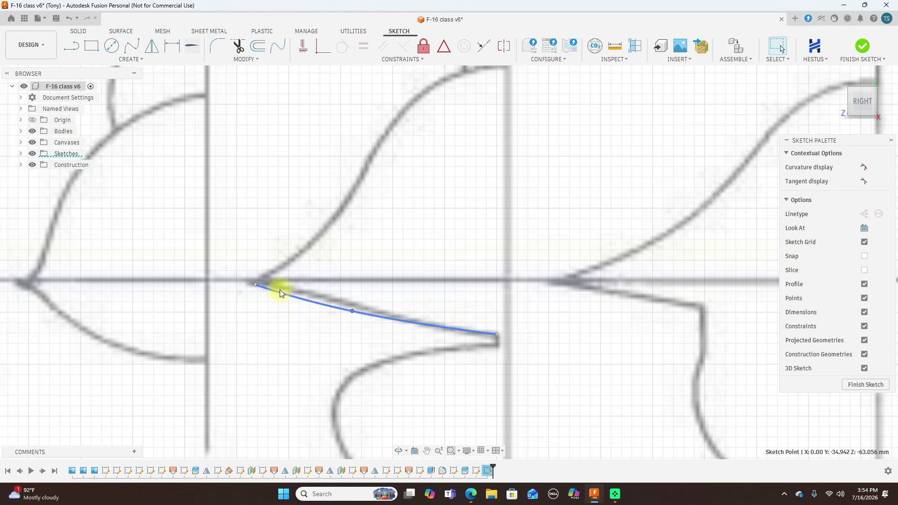
{"action": "left_click_drag", "start_coordinate": [257, 284], "coordinate": [259, 280]}
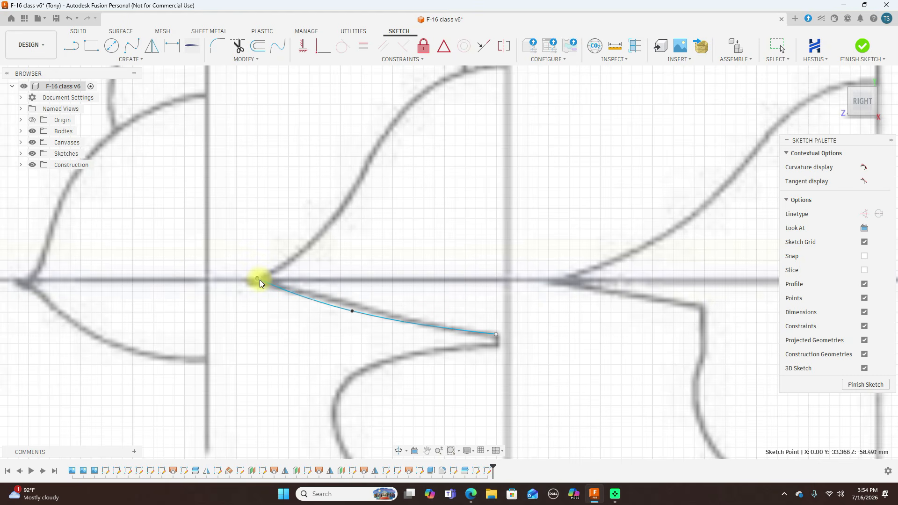
{"action": "left_click_drag", "start_coordinate": [353, 311], "coordinate": [364, 316]}
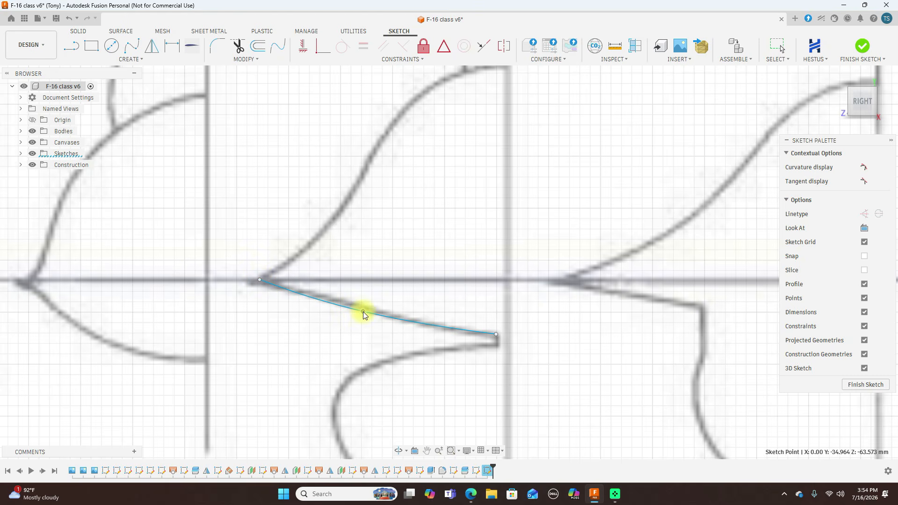
{"action": "scroll", "coordinate": [484, 336], "scroll_direction": "up", "scroll_amount": 3}
{"action": "left_click", "coordinate": [502, 333]}
{"action": "left_click_drag", "start_coordinate": [502, 333], "coordinate": [504, 336]}
- Draw a vertical line about 0.5 mm long down from the spline's notch-side endpoint to the start of the lower lobe
{"action": "scroll", "coordinate": [538, 334], "scroll_direction": "down", "scroll_amount": 2}
{"action": "middle_click_drag", "start_coordinate": [543, 330], "coordinate": [557, 261]}
{"action": "scroll", "coordinate": [556, 262], "scroll_direction": "up", "scroll_amount": 1}
{"action": "key", "text": "l"}
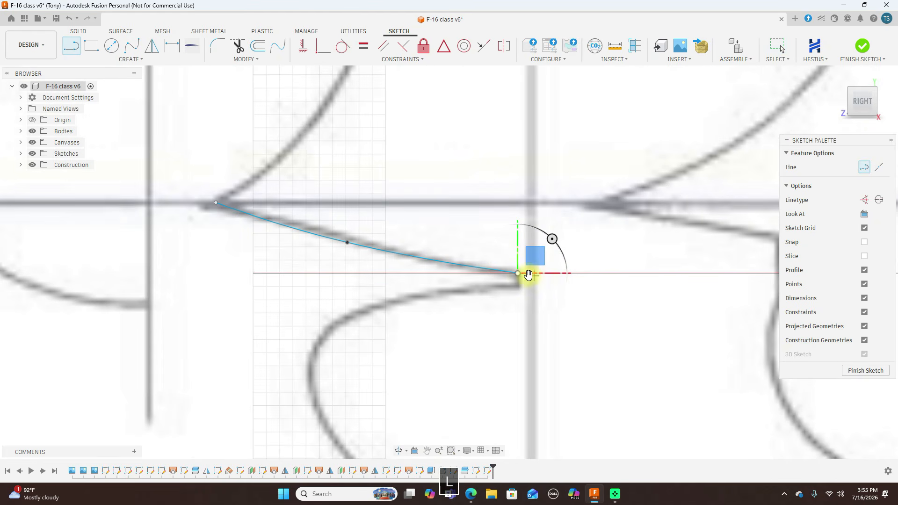
{"action": "left_click", "coordinate": [519, 275]}
{"action": "scroll", "coordinate": [522, 290], "scroll_direction": "up", "scroll_amount": 2}
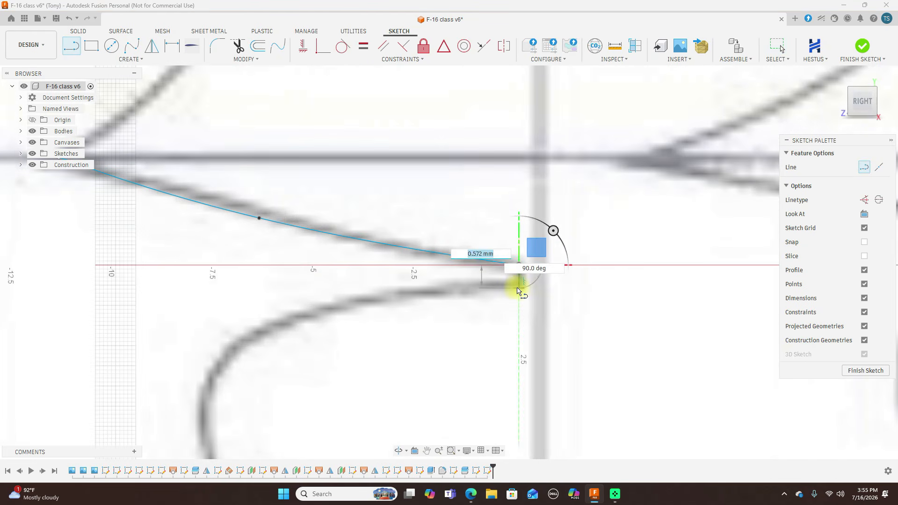
{"action": "left_click", "coordinate": [520, 285]}
{"action": "right_click", "coordinate": [521, 282]}
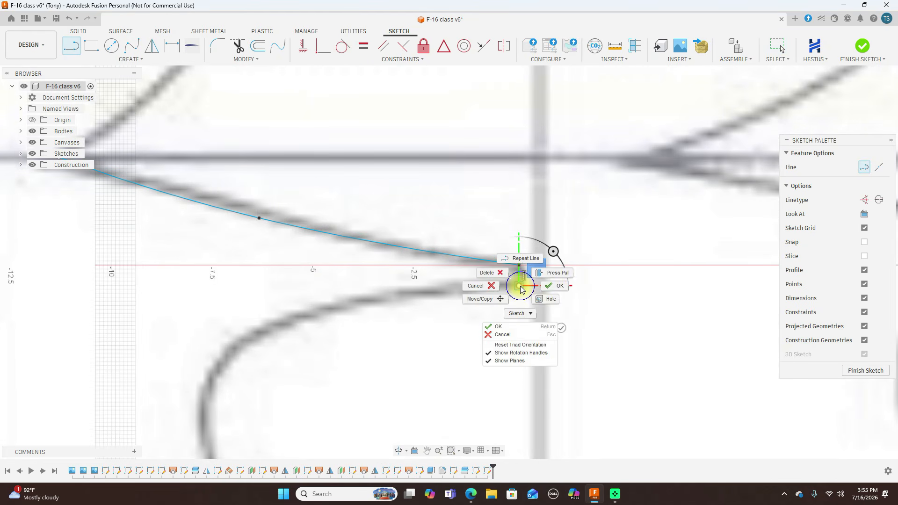
{"action": "left_click", "coordinate": [576, 298]}
{"action": "scroll", "coordinate": [575, 299], "scroll_direction": "down", "scroll_amount": 5}
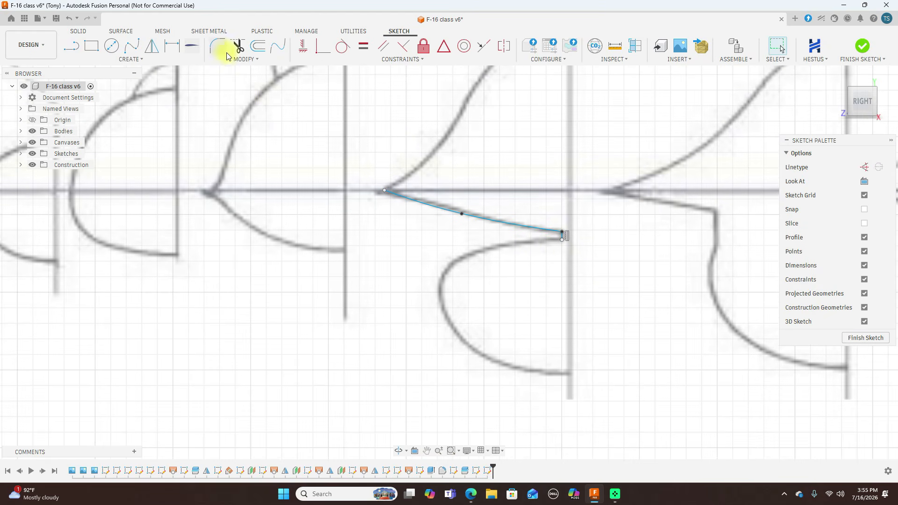
- Draw a six-point fit point spline from the short vertical line's end around the lower lobe, adjusting its lower fit point to the outline
{"action": "left_click", "coordinate": [133, 47]}
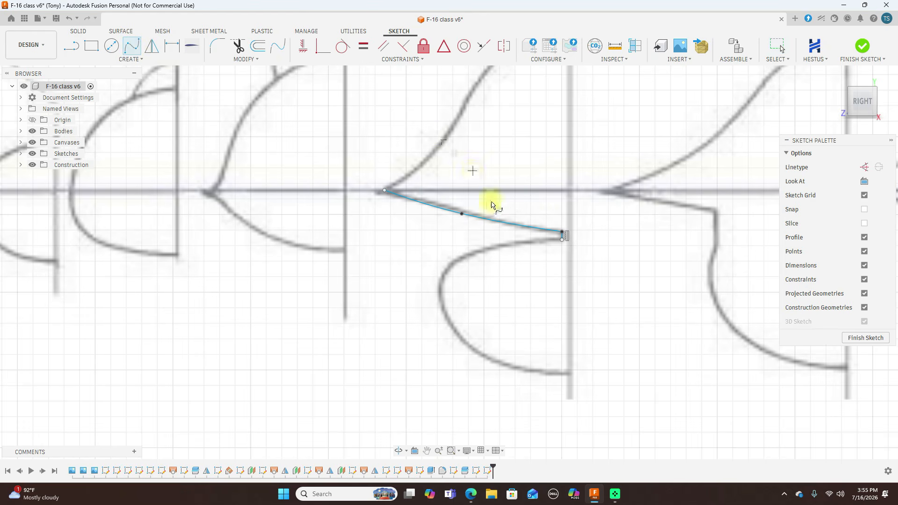
{"action": "left_click", "coordinate": [562, 240]}
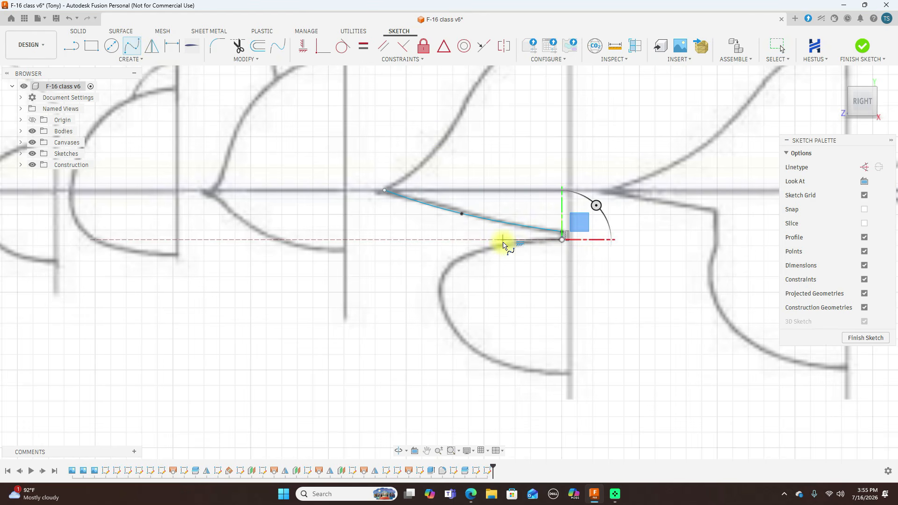
{"action": "left_click", "coordinate": [506, 245]}
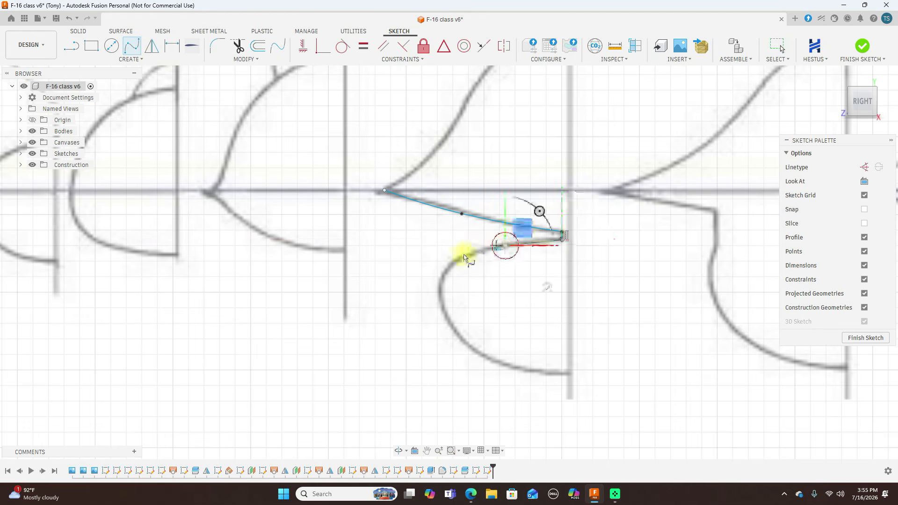
{"action": "left_click", "coordinate": [446, 268]}
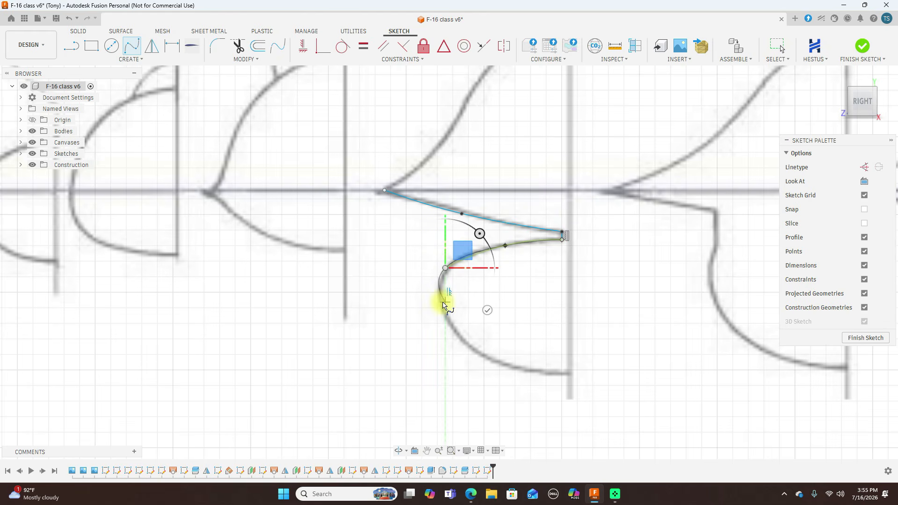
{"action": "left_click", "coordinate": [440, 303]}
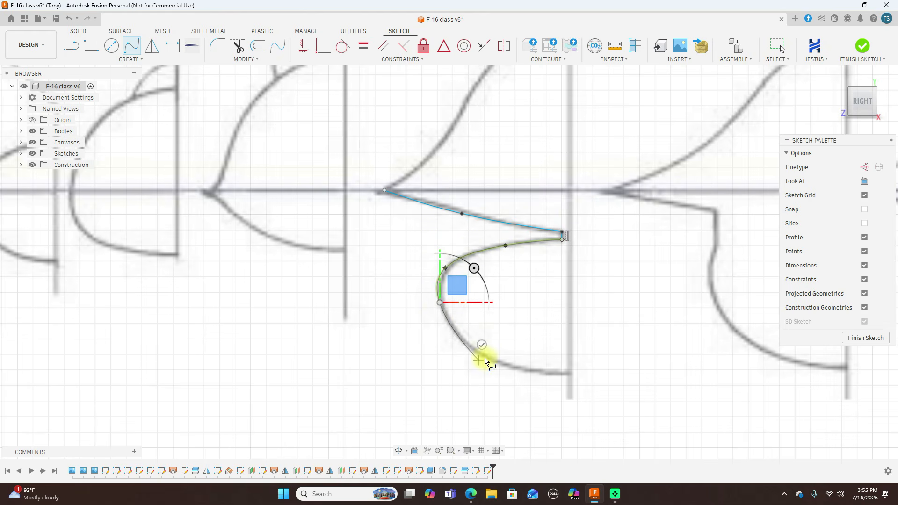
{"action": "left_click", "coordinate": [485, 359]}
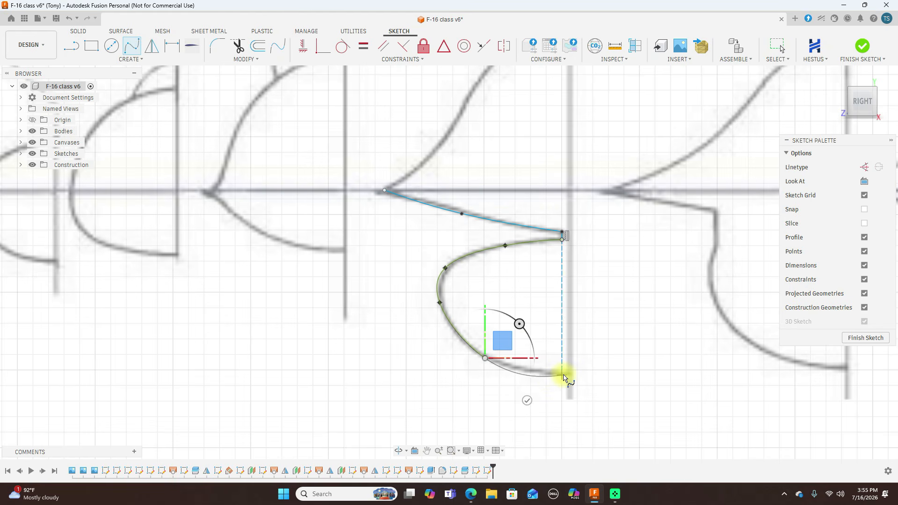
{"action": "left_click", "coordinate": [563, 375]}
{"action": "right_click", "coordinate": [564, 376]}
{"action": "left_click", "coordinate": [622, 325]}
{"action": "left_click", "coordinate": [487, 359]}
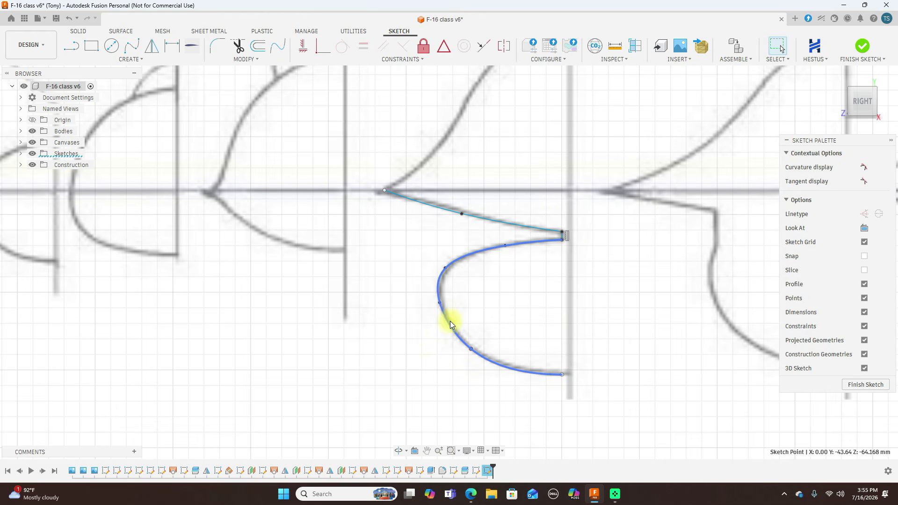
{"action": "left_click", "coordinate": [446, 268]}
- Finish the cross-section sketch and turn the visibility of all sketches back on
{"action": "scroll", "coordinate": [545, 297], "scroll_direction": "down", "scroll_amount": 4}
{"action": "scroll", "coordinate": [552, 298], "scroll_direction": "down", "scroll_amount": 6}
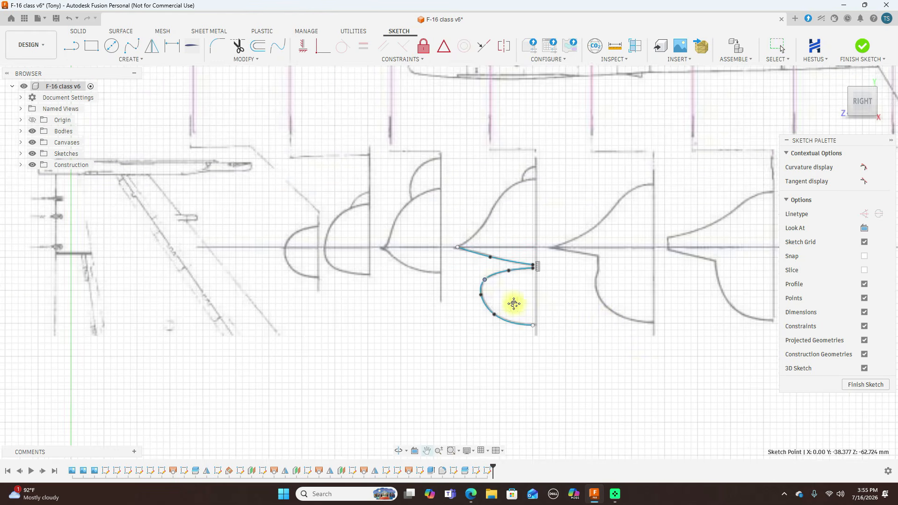
{"action": "scroll", "coordinate": [617, 347], "scroll_direction": "down", "scroll_amount": 2}
{"action": "middle_click_drag", "start_coordinate": [648, 361], "coordinate": [519, 352]}
{"action": "scroll", "coordinate": [541, 350], "scroll_direction": "up", "scroll_amount": 1}
{"action": "scroll", "coordinate": [541, 352], "scroll_direction": "up", "scroll_amount": 1}
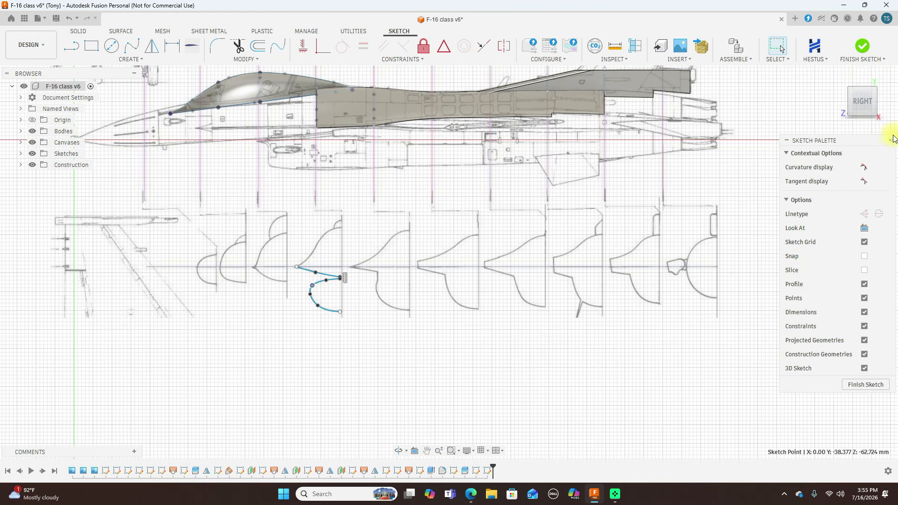
{"action": "left_click", "coordinate": [863, 47]}
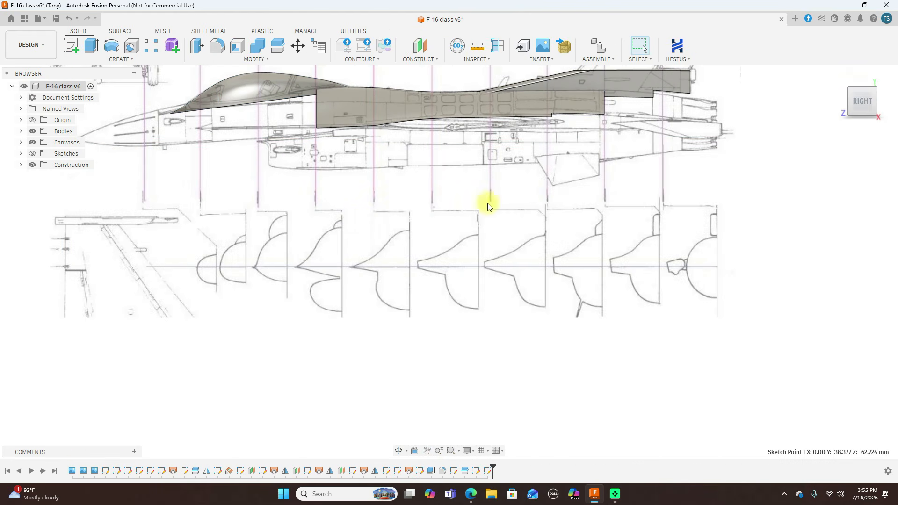
{"action": "left_click", "coordinate": [32, 154]}
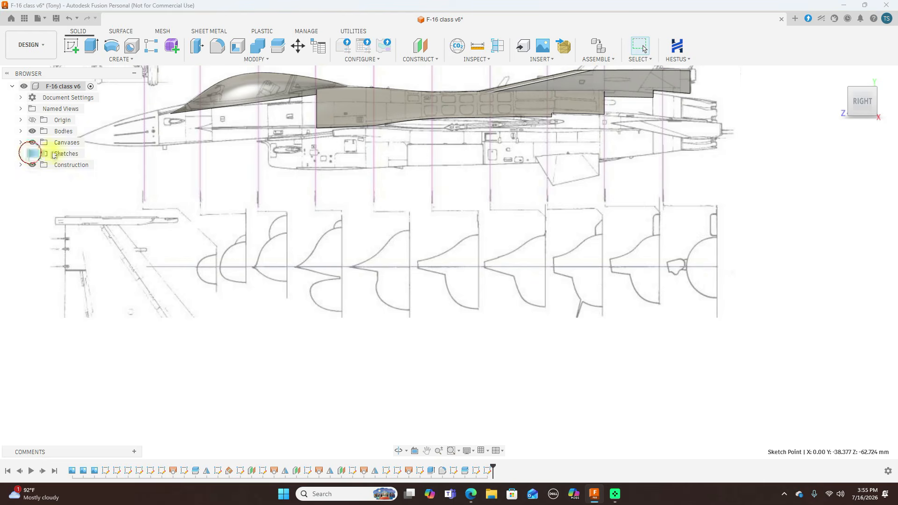
{"action": "scroll", "coordinate": [330, 229], "scroll_direction": "up", "scroll_amount": 1}
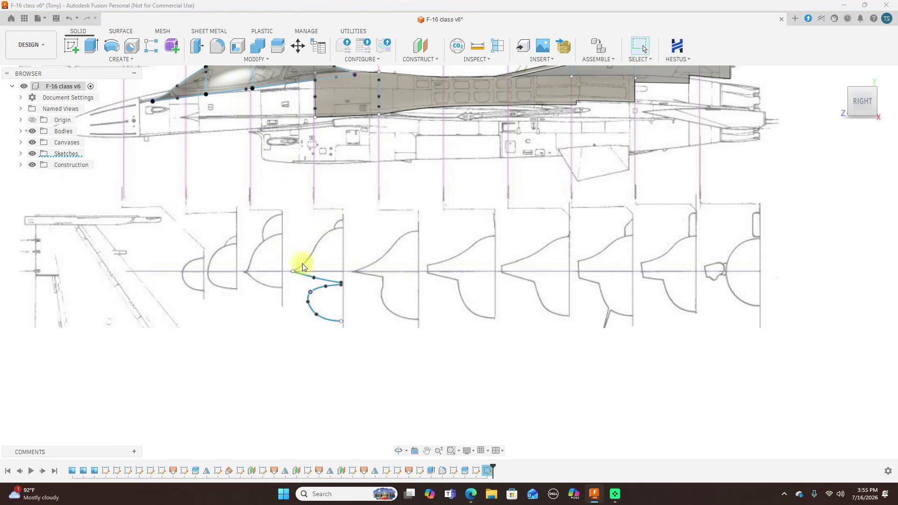
{"action": "left_click", "coordinate": [297, 46]}
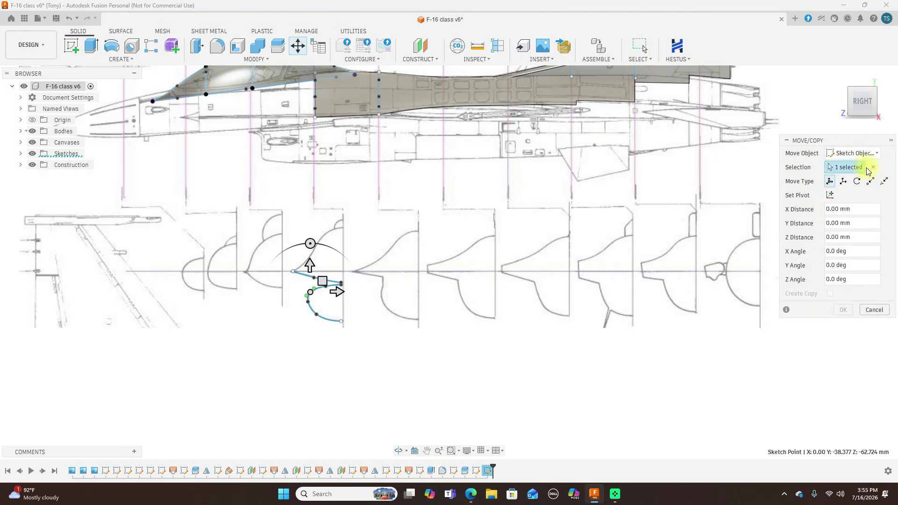
{"action": "left_click", "coordinate": [873, 169]}
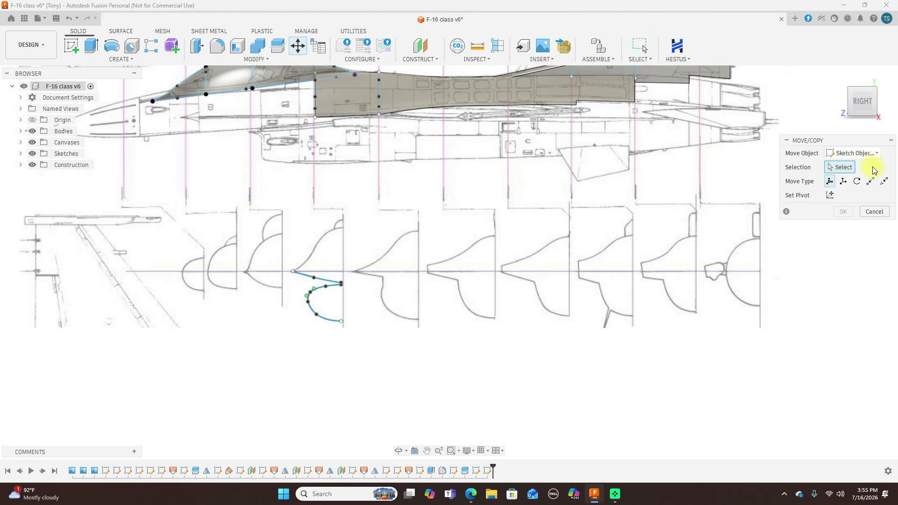
{"action": "scroll", "coordinate": [437, 306], "scroll_direction": "up", "scroll_amount": 3}
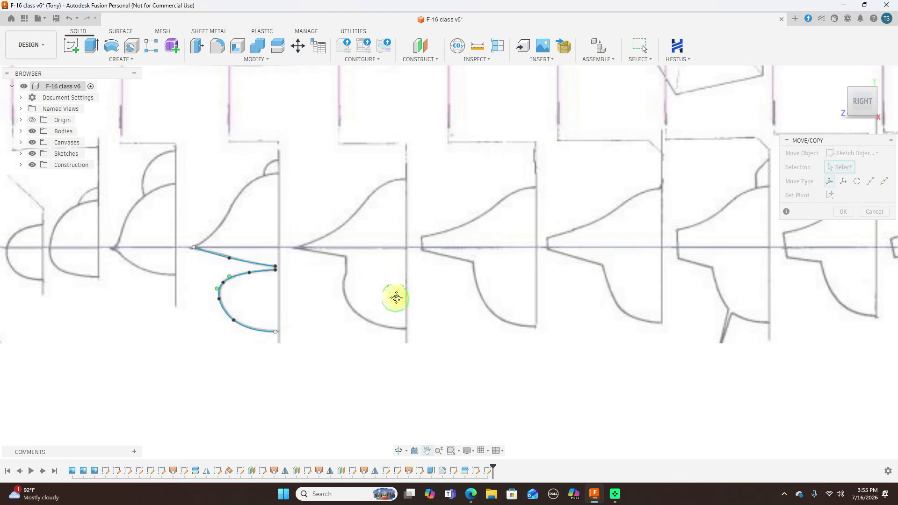
{"action": "scroll", "coordinate": [414, 304], "scroll_direction": "up", "scroll_amount": 5}
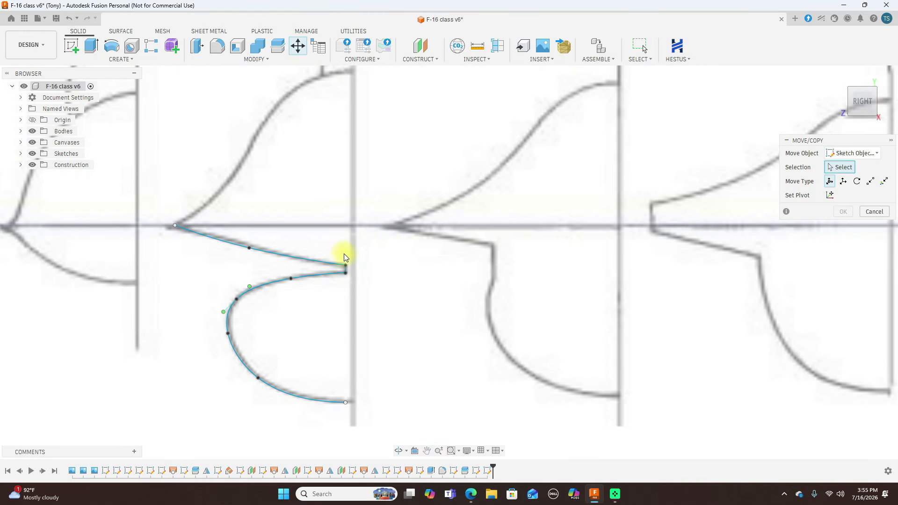
{"action": "left_click", "coordinate": [336, 265]}
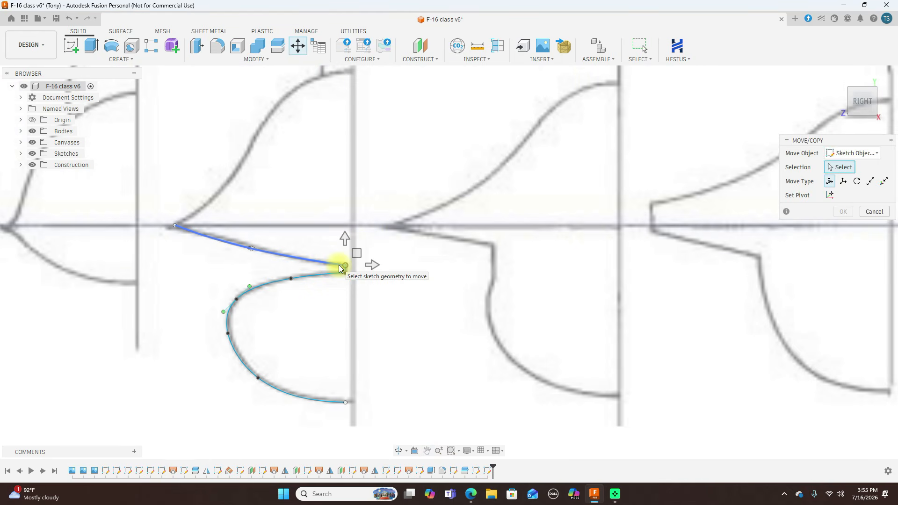
{"action": "left_click", "coordinate": [340, 267]}
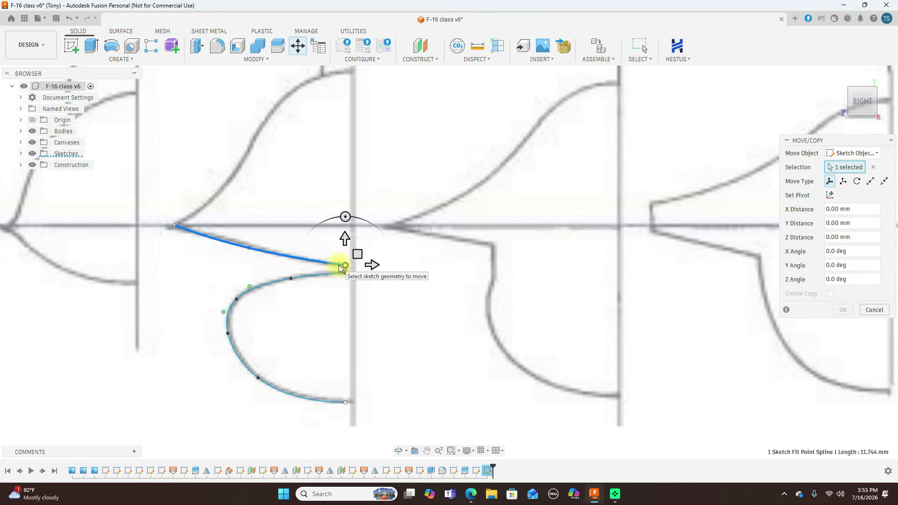
{"action": "right_click", "coordinate": [340, 266]}
{"action": "left_click", "coordinate": [299, 265]}
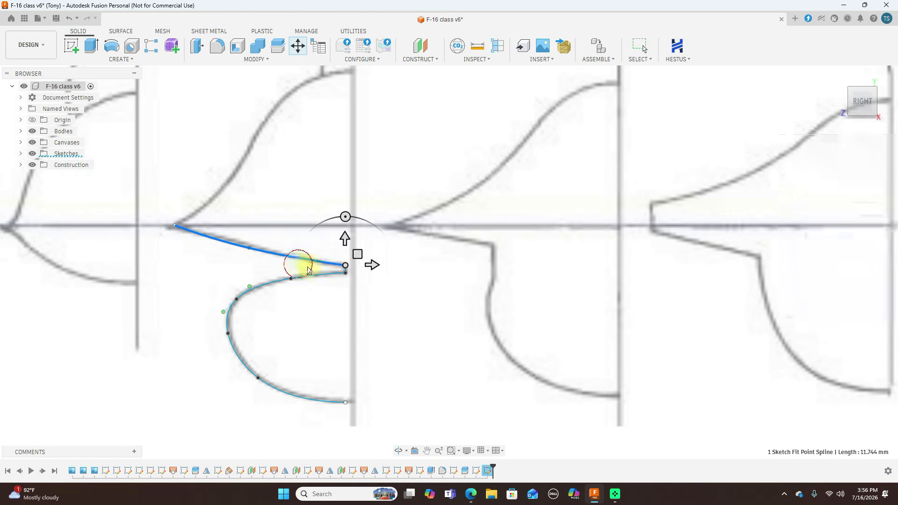
- Extend the lobe spline's lower endpoint to the vertical centreline of the fourth cross-section
{"action": "scroll", "coordinate": [429, 340], "scroll_direction": "down", "scroll_amount": 3}
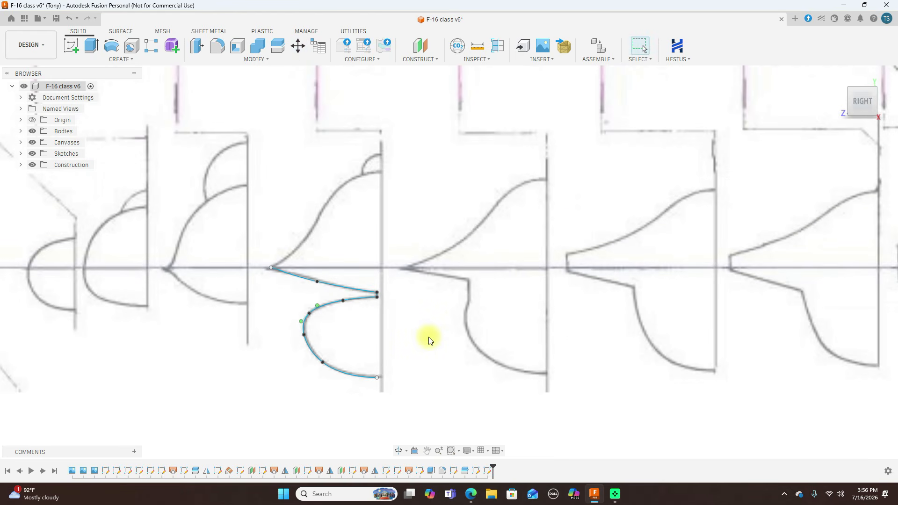
{"action": "scroll", "coordinate": [513, 305], "scroll_direction": "up", "scroll_amount": 5}
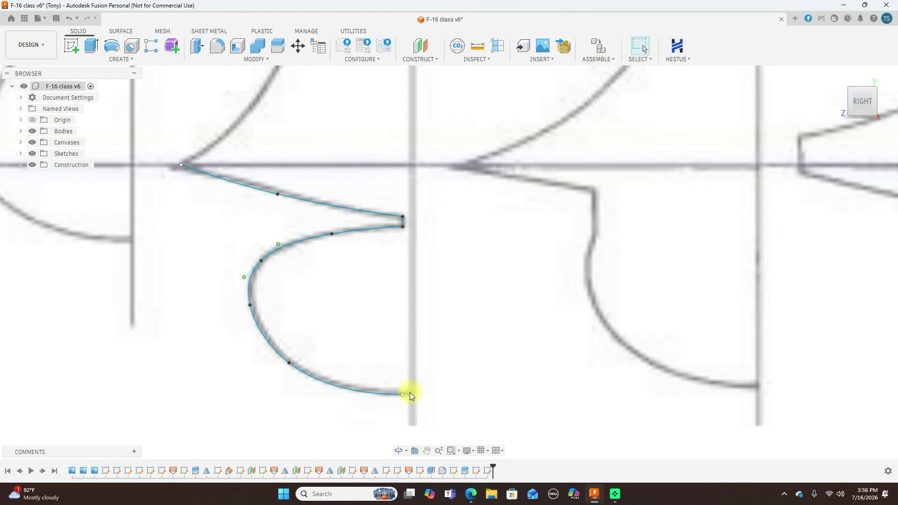
{"action": "left_click_drag", "start_coordinate": [403, 394], "coordinate": [413, 396]}
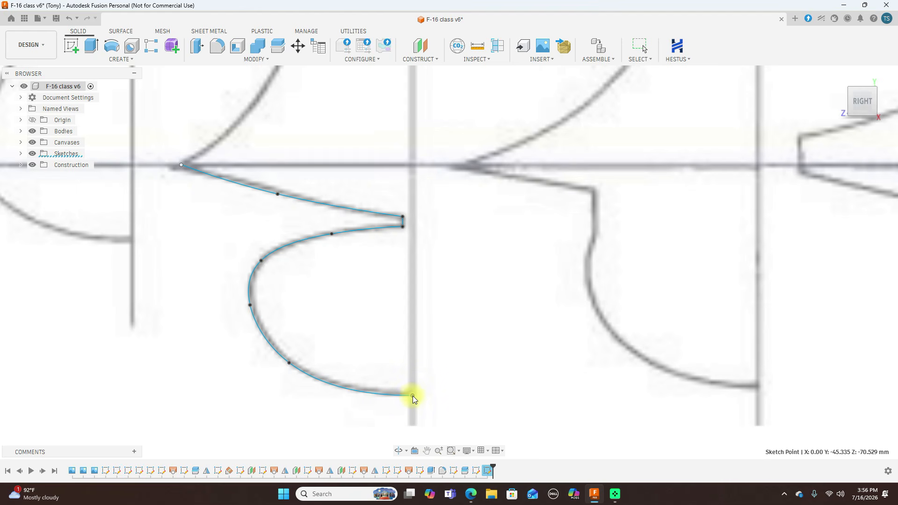
{"action": "scroll", "coordinate": [456, 380], "scroll_direction": "down", "scroll_amount": 2}
{"action": "left_click", "coordinate": [299, 47]}
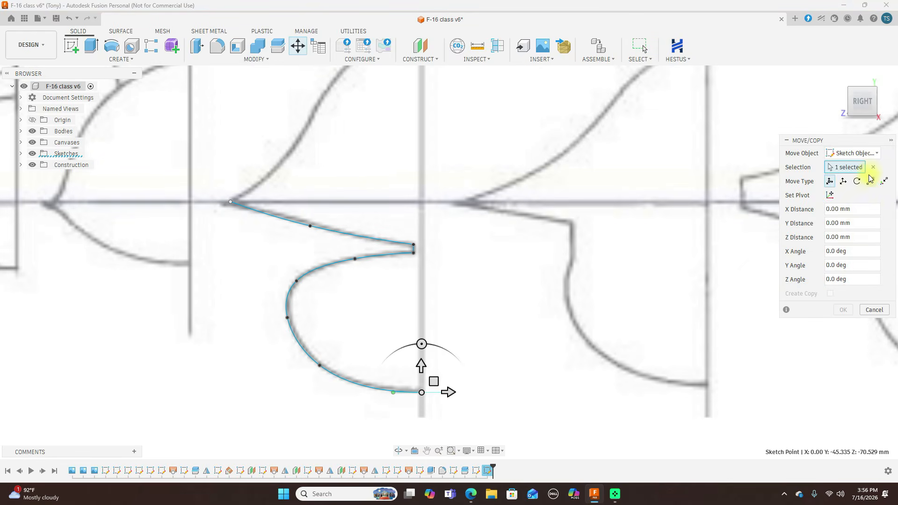
{"action": "left_click", "coordinate": [874, 167]}
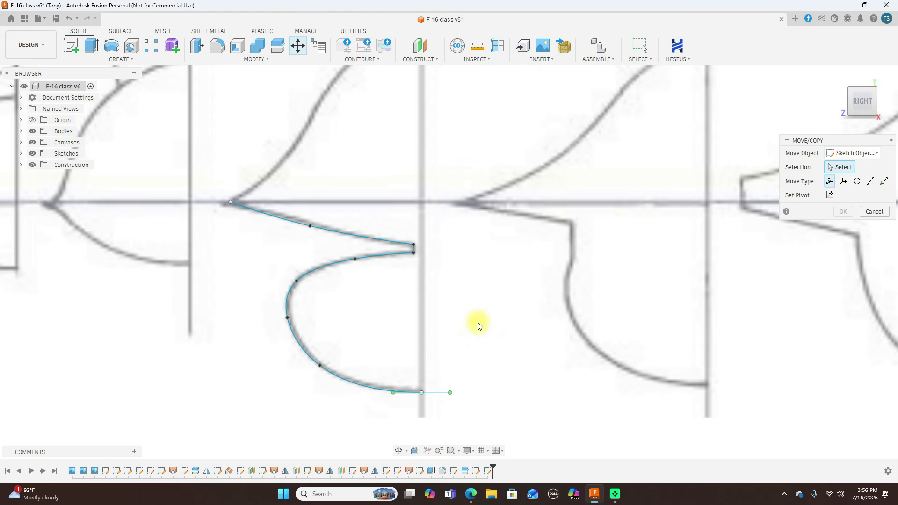
{"action": "left_click", "coordinate": [421, 392]}
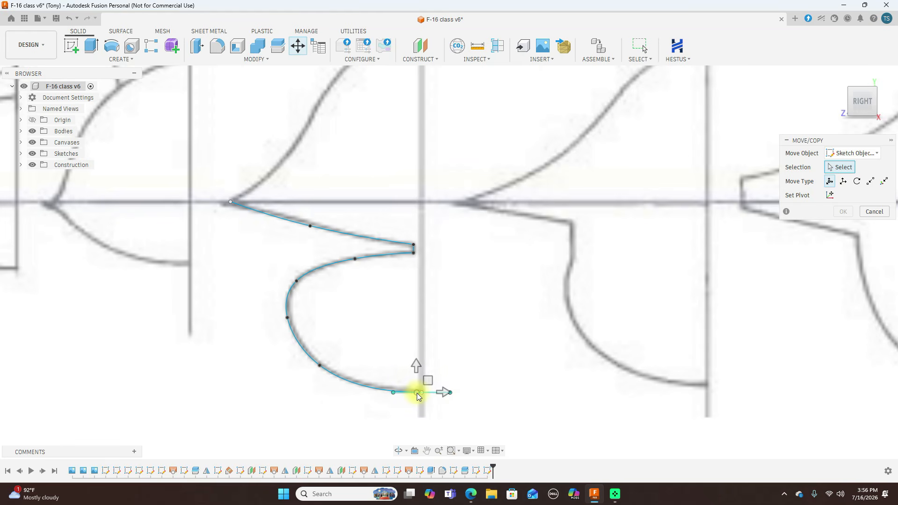
{"action": "left_click", "coordinate": [874, 212]}
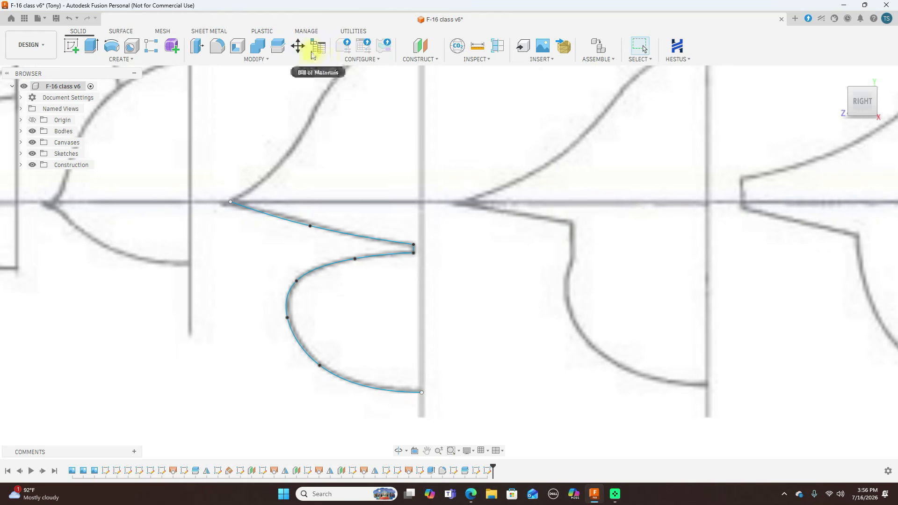
- Move the three traced curves as sketch objects onto the side view at the fourth station line, about -6.321 mm in X and 37.191 mm in Y
{"action": "left_click", "coordinate": [297, 45]}
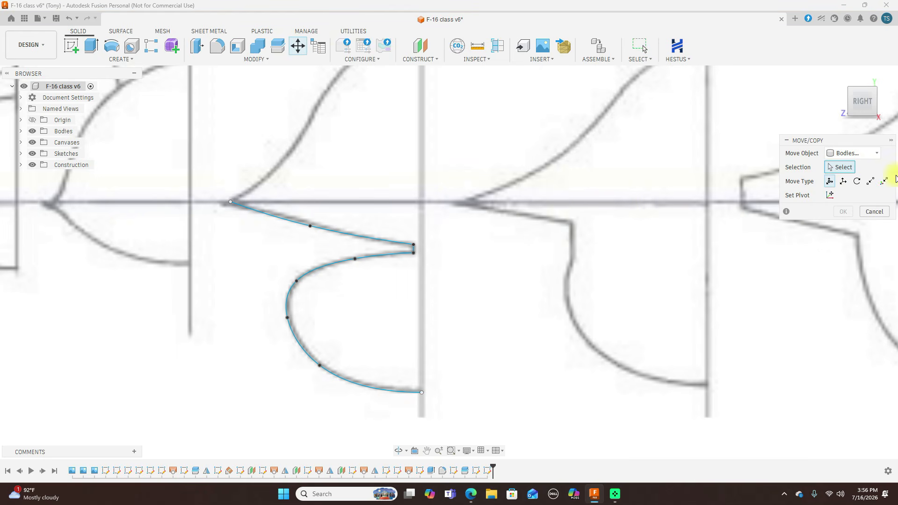
{"action": "left_click", "coordinate": [867, 153]}
{"action": "left_click", "coordinate": [863, 185]}
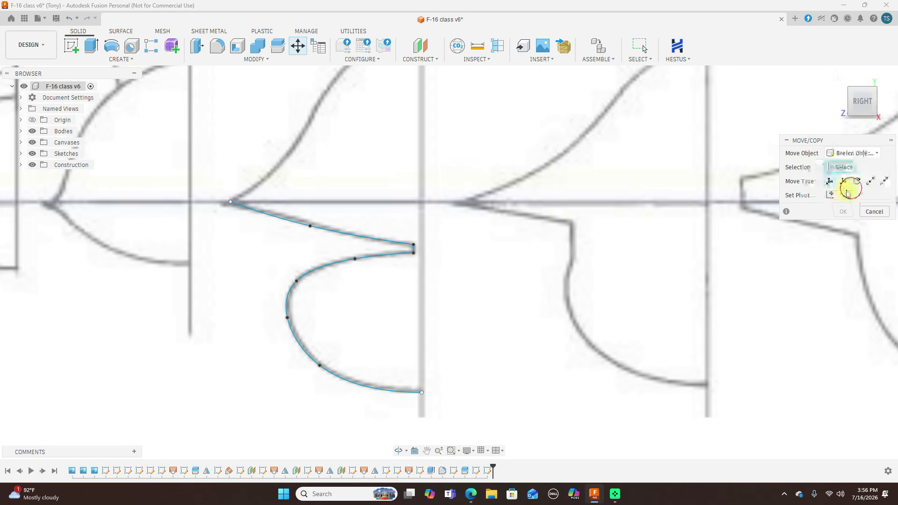
{"action": "left_click", "coordinate": [409, 391]}
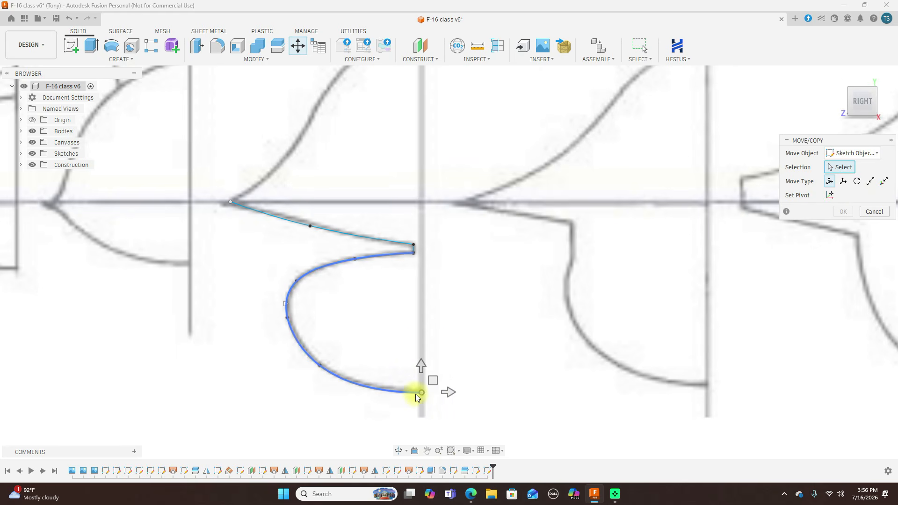
{"action": "scroll", "coordinate": [417, 267], "scroll_direction": "up", "scroll_amount": 4}
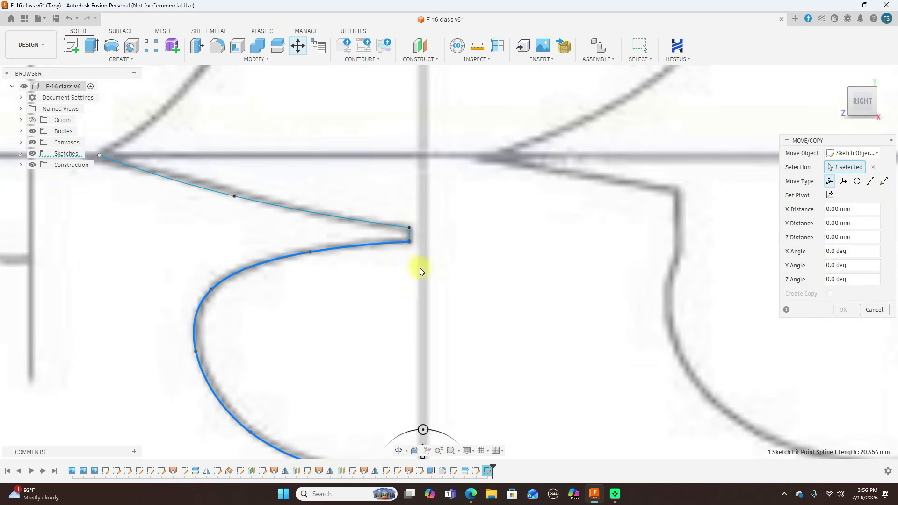
{"action": "left_click", "coordinate": [398, 229]}
{"action": "left_click", "coordinate": [406, 234]}
{"action": "scroll", "coordinate": [485, 239], "scroll_direction": "down", "scroll_amount": 4}
{"action": "scroll", "coordinate": [578, 214], "scroll_direction": "down", "scroll_amount": 6}
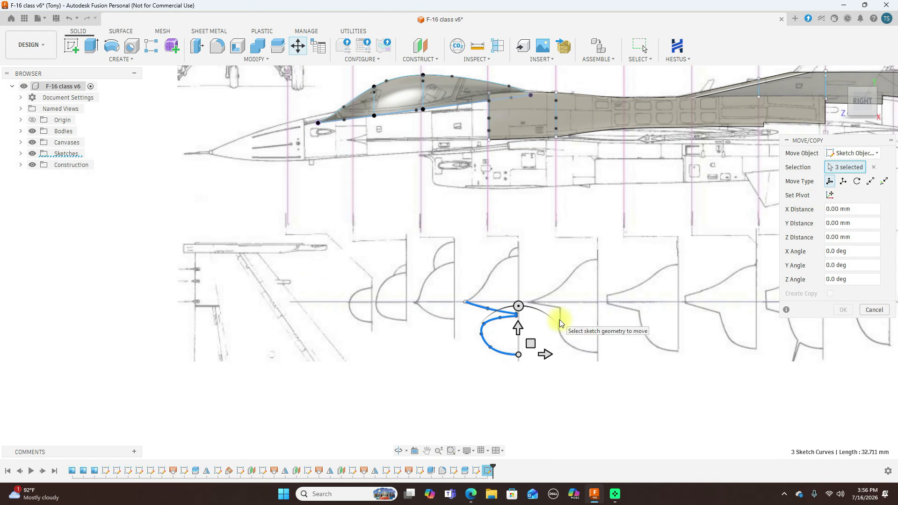
{"action": "left_click_drag", "start_coordinate": [531, 344], "coordinate": [503, 177]}
{"action": "scroll", "coordinate": [522, 229], "scroll_direction": "up", "scroll_amount": 5}
{"action": "middle_click_drag", "start_coordinate": [520, 225], "coordinate": [524, 360]}
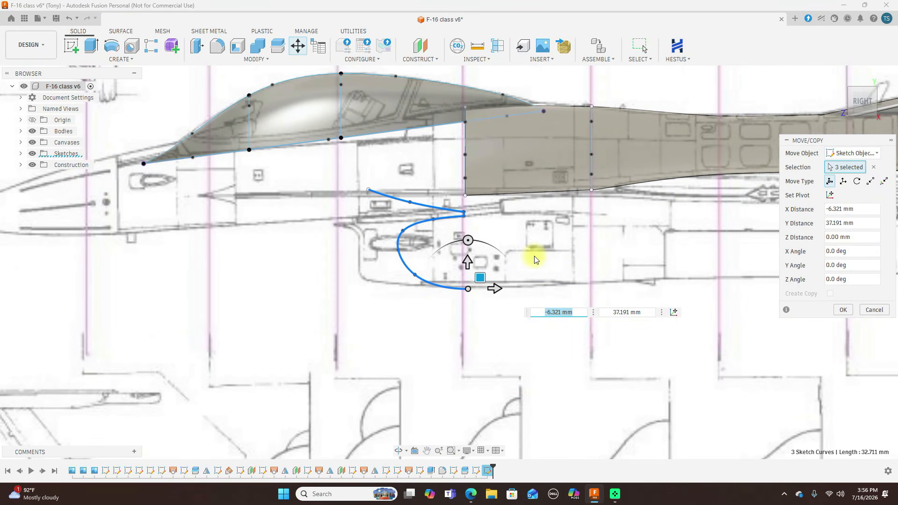
- Refine the curves' move to about -6.832 mm in X and 38.458 mm in Y, placing the lower endpoint on the fourth station line
{"action": "left_click_drag", "start_coordinate": [480, 278], "coordinate": [477, 263]}
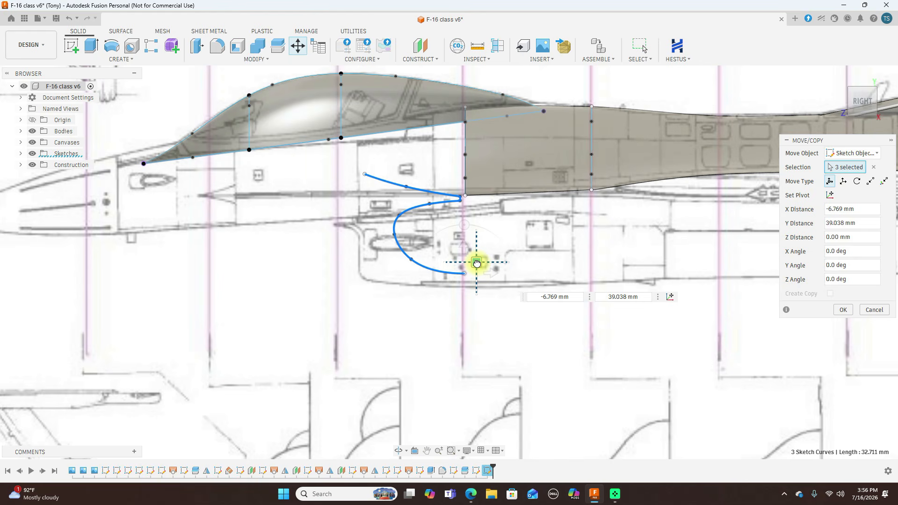
{"action": "left_click_drag", "start_coordinate": [477, 263], "coordinate": [483, 266]}
{"action": "left_click_drag", "start_coordinate": [482, 265], "coordinate": [483, 266]}
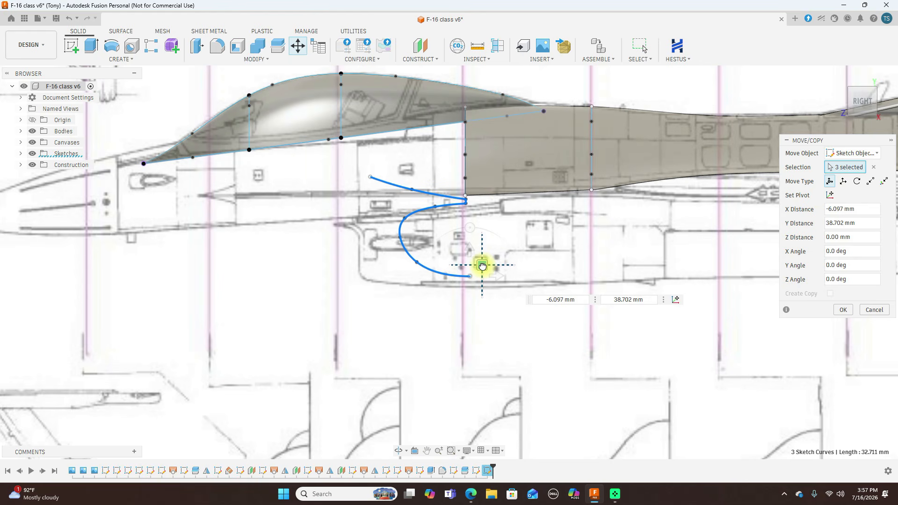
{"action": "scroll", "coordinate": [539, 281], "scroll_direction": "up", "scroll_amount": 2}
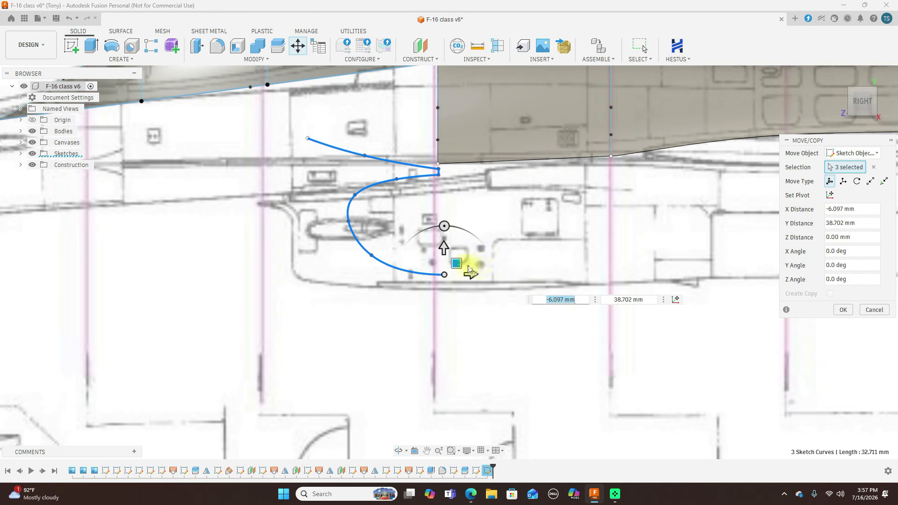
{"action": "left_click_drag", "start_coordinate": [459, 263], "coordinate": [449, 268]}
- Rotate the three curves 90 degrees about Y so the cross-section stands perpendicular to the side view, and check it from the side and front
{"action": "left_click", "coordinate": [862, 90]}
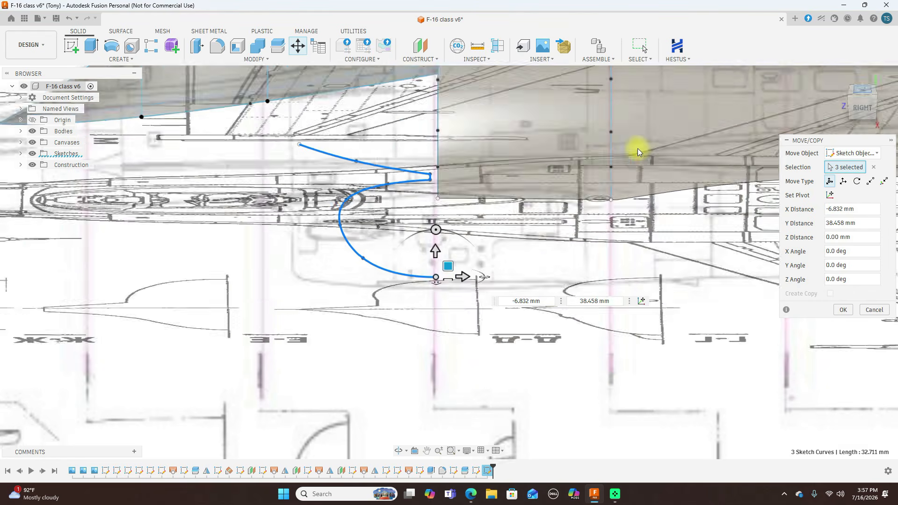
{"action": "mouse_move", "coordinate": [482, 260]}
{"action": "left_mouse_down"}
{"action": "mouse_move", "coordinate": [477, 237]}
{"action": "mouse_move", "coordinate": [426, 198]}
{"action": "mouse_move", "coordinate": [436, 199]}
{"action": "left_mouse_up"}
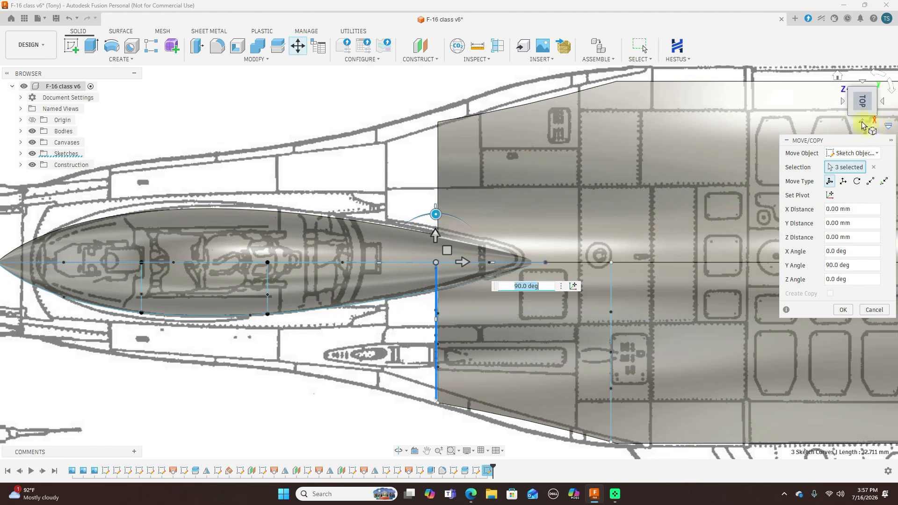
{"action": "left_click", "coordinate": [863, 122]}
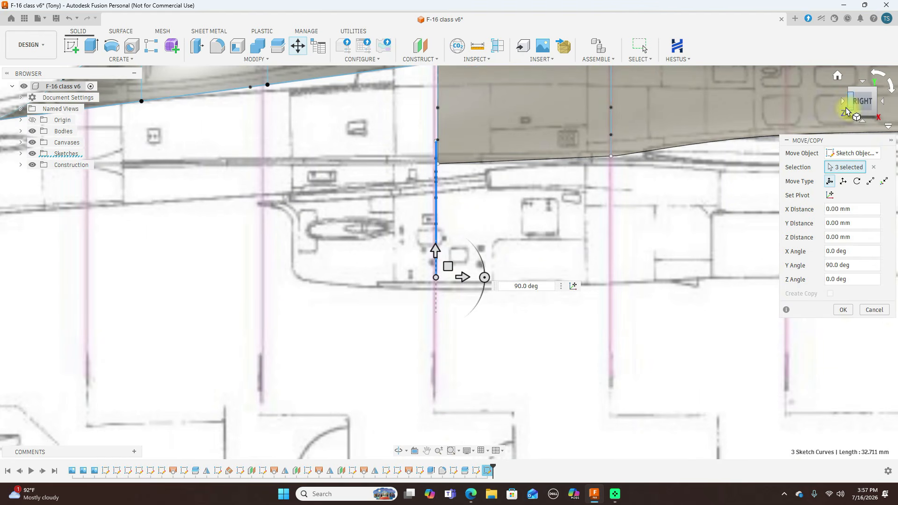
{"action": "left_click", "coordinate": [844, 103]}
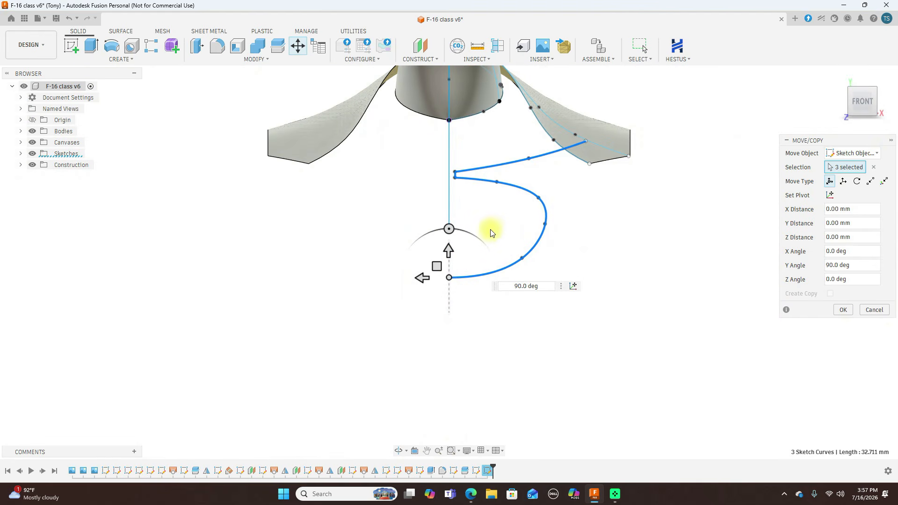
{"action": "mouse_move", "coordinate": [880, 103]}
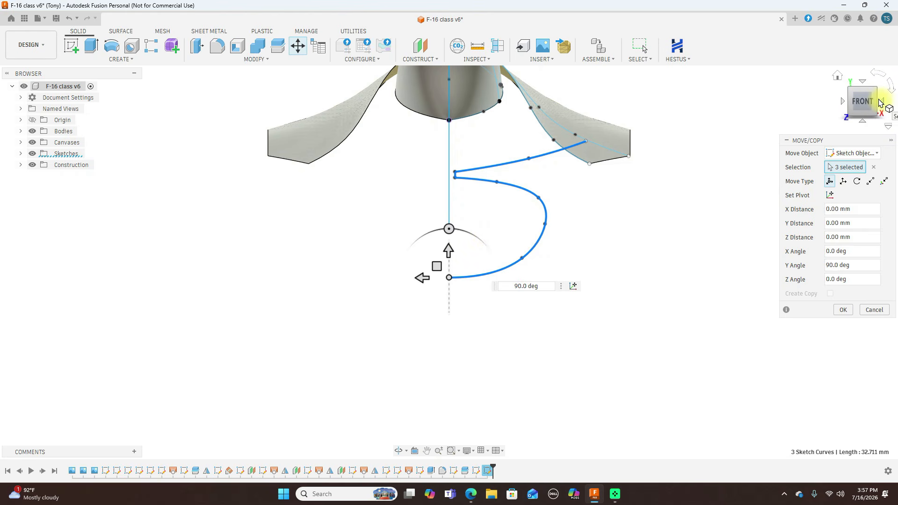
{"action": "left_click", "coordinate": [881, 104]}
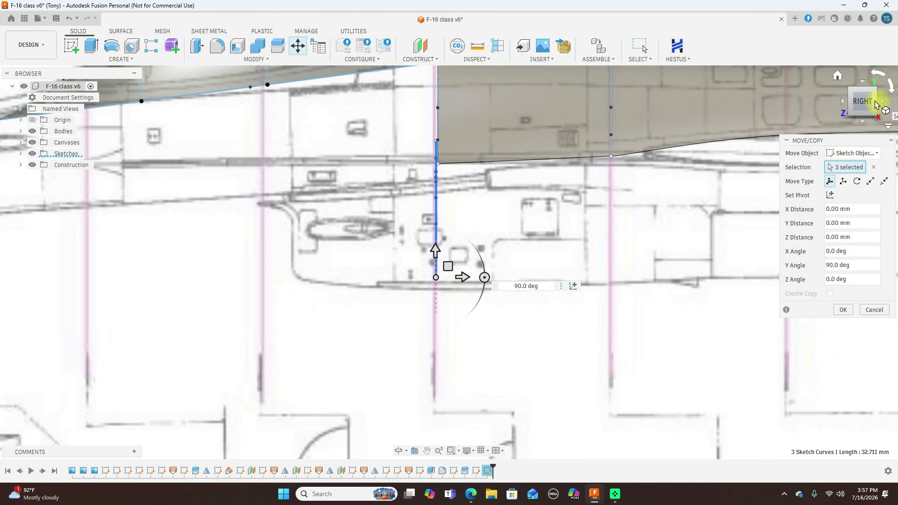
- Lower the cross-section about 1.633 mm, nudge it -0.204 mm in X and -0.367 mm in Y to the fuselage body's lower corner, and finish the move
{"action": "left_click_drag", "start_coordinate": [448, 265], "coordinate": [448, 284]}
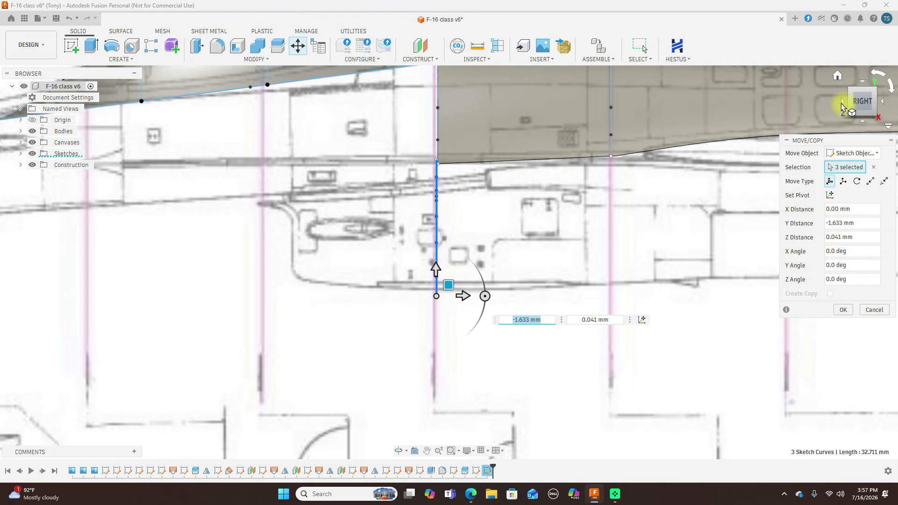
{"action": "left_click", "coordinate": [842, 102]}
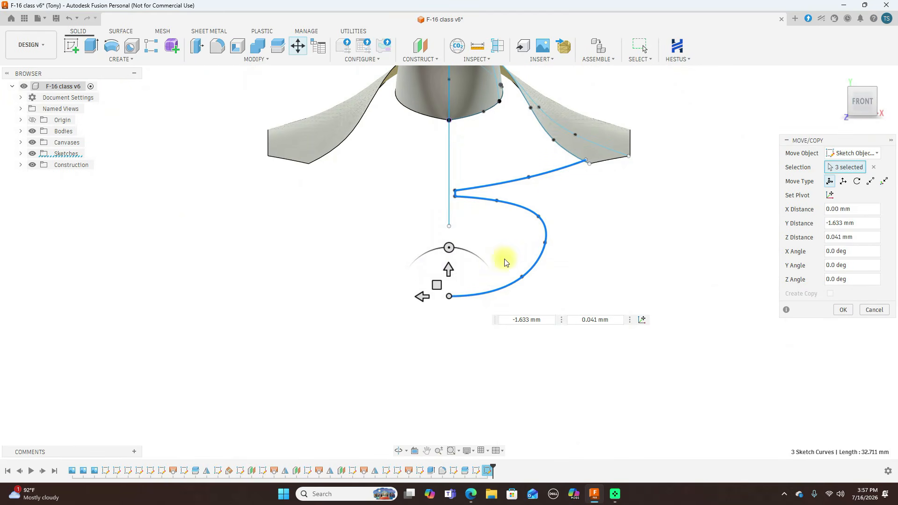
{"action": "left_click_drag", "start_coordinate": [438, 282], "coordinate": [442, 288]}
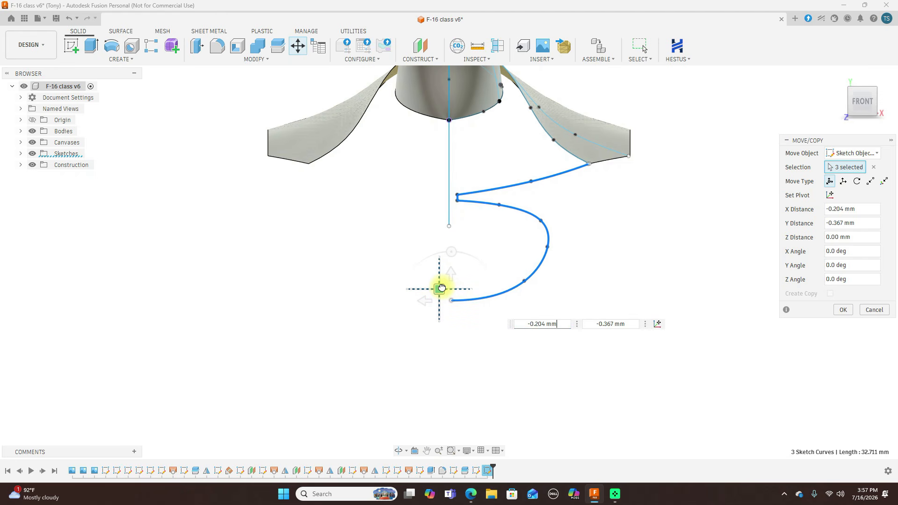
{"action": "left_click_drag", "start_coordinate": [442, 287], "coordinate": [441, 287]}
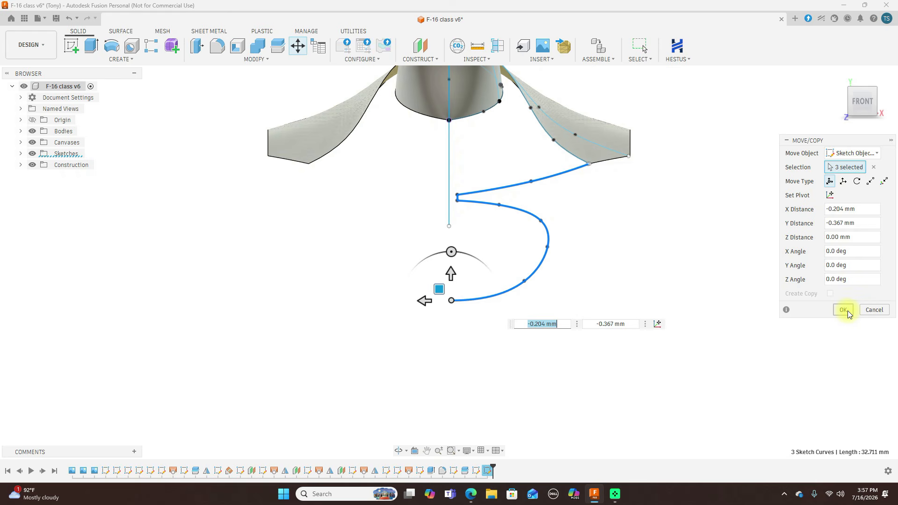
{"action": "left_click", "coordinate": [883, 102]}
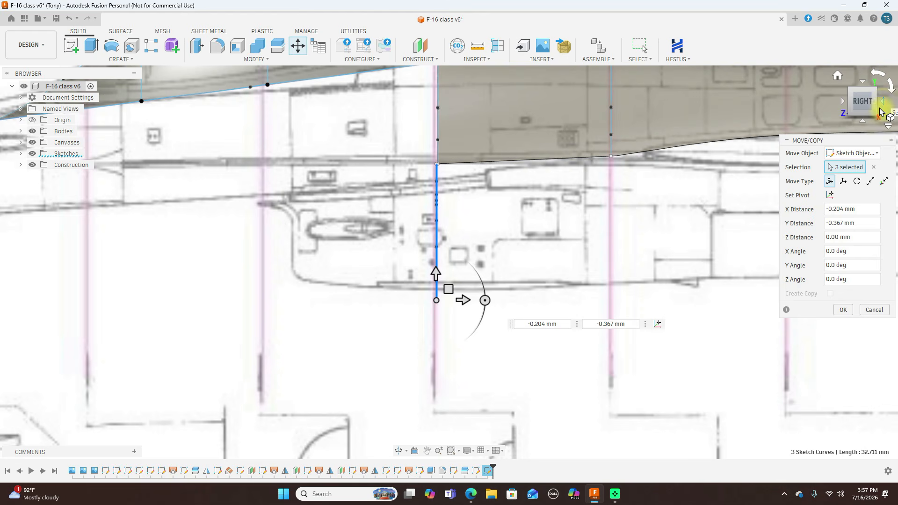
{"action": "left_click", "coordinate": [845, 309]}
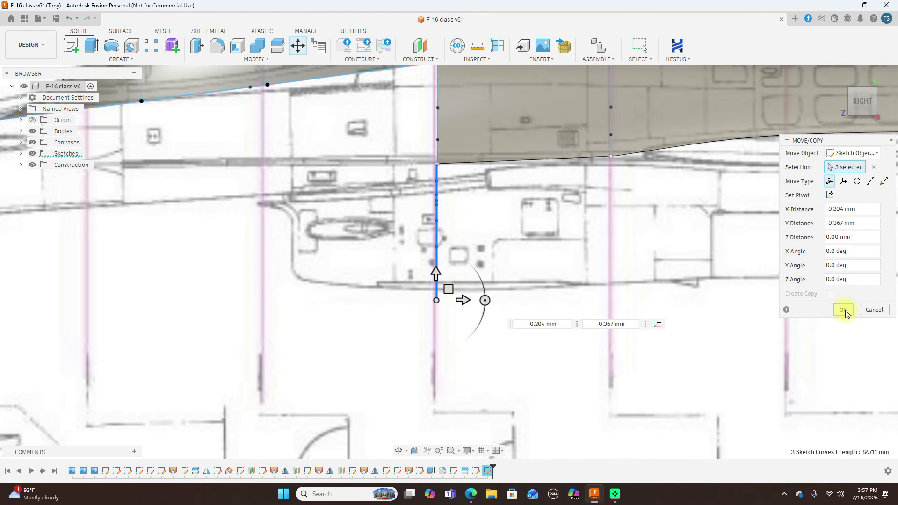
- Start a new sketch on the blueprint's side-view plane for the fifth fuselage cross-section
{"action": "scroll", "coordinate": [745, 304], "scroll_direction": "down", "scroll_amount": 3}
{"action": "middle_click_drag", "start_coordinate": [766, 301], "coordinate": [590, 239]}
{"action": "scroll", "coordinate": [617, 253], "scroll_direction": "down", "scroll_amount": 2}
{"action": "scroll", "coordinate": [584, 237], "scroll_direction": "up", "scroll_amount": 1}
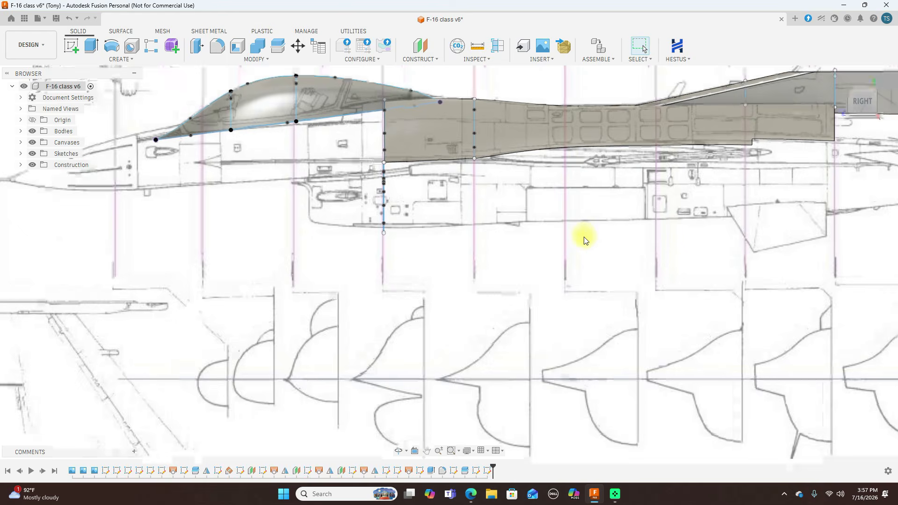
{"action": "scroll", "coordinate": [577, 238], "scroll_direction": "down", "scroll_amount": 3}
{"action": "scroll", "coordinate": [546, 326], "scroll_direction": "up", "scroll_amount": 1}
{"action": "scroll", "coordinate": [548, 330], "scroll_direction": "up", "scroll_amount": 2}
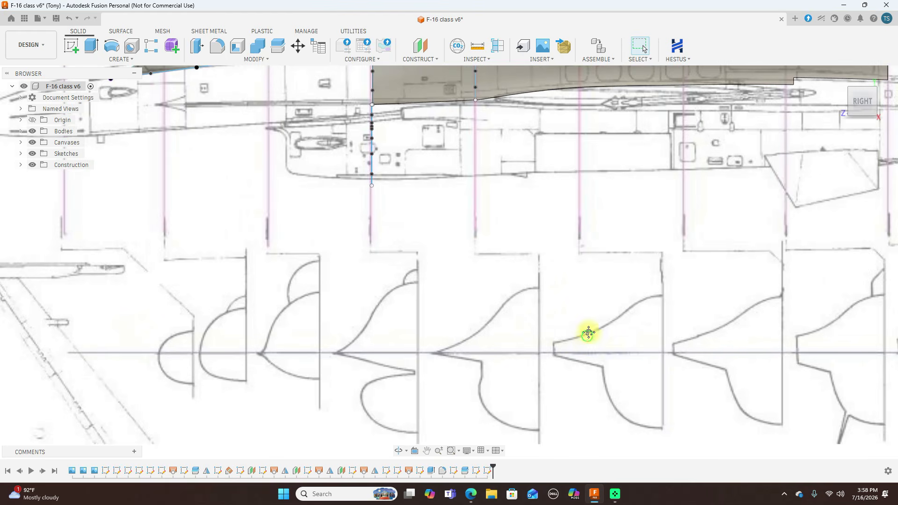
{"action": "middle_click_drag", "start_coordinate": [588, 331], "coordinate": [588, 233]}
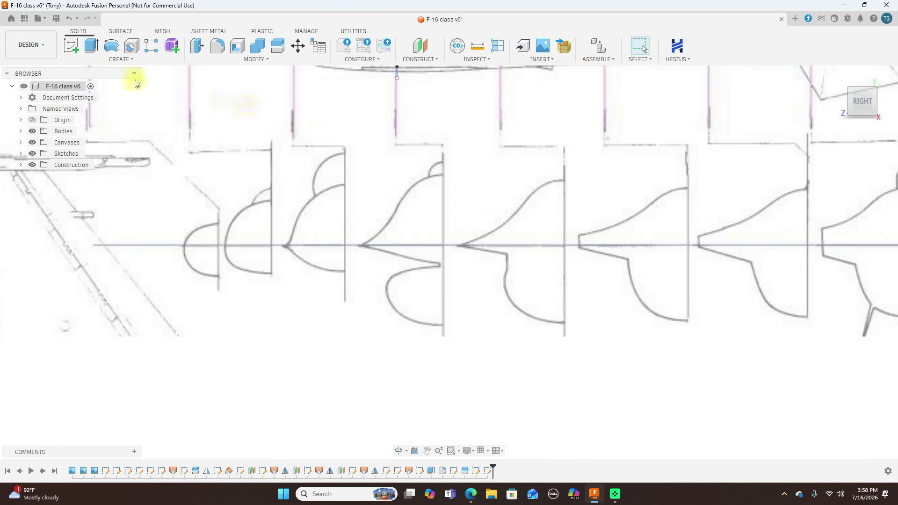
{"action": "left_click", "coordinate": [68, 48]}
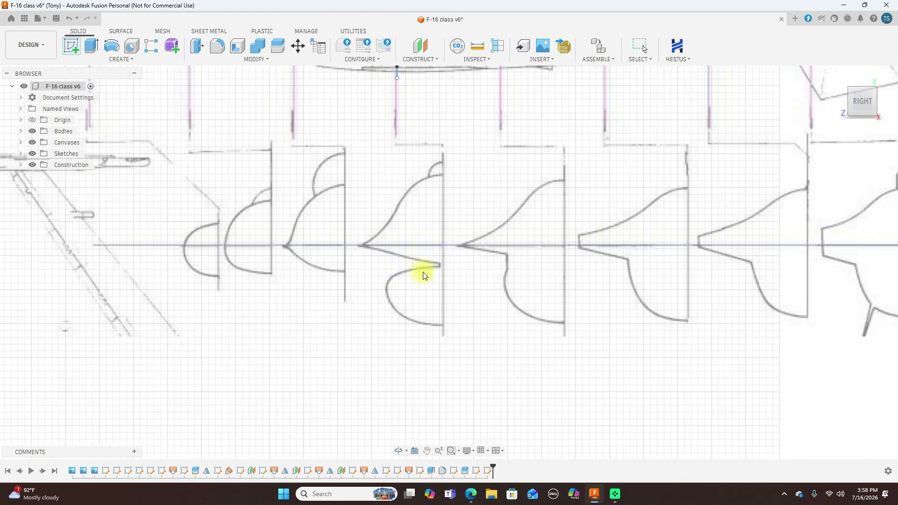
{"action": "left_click", "coordinate": [505, 311]}
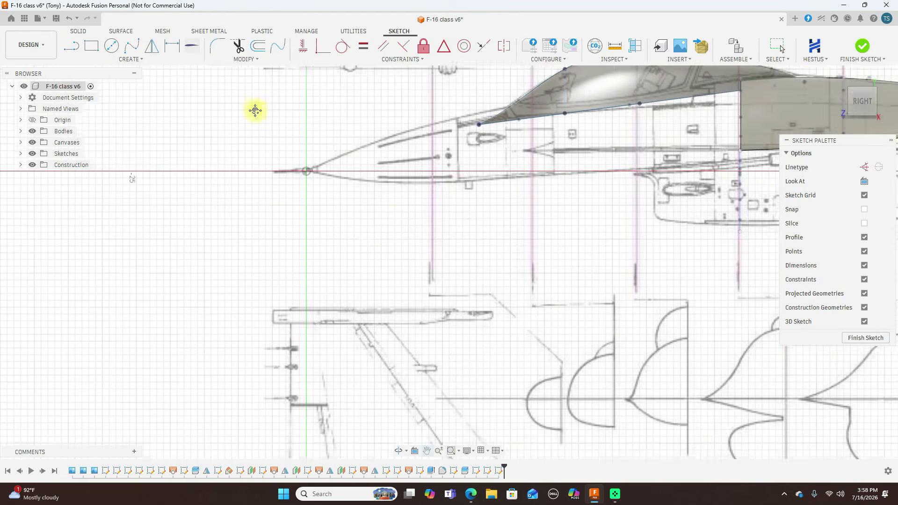
- Trace the fifth cross-section's underside with a sloped line about 6.76 mm long from its pointed tip, followed by a short vertical line
{"action": "middle_click_drag", "start_coordinate": [557, 289], "coordinate": [412, 265]}
{"action": "scroll", "coordinate": [504, 279], "scroll_direction": "up", "scroll_amount": 3}
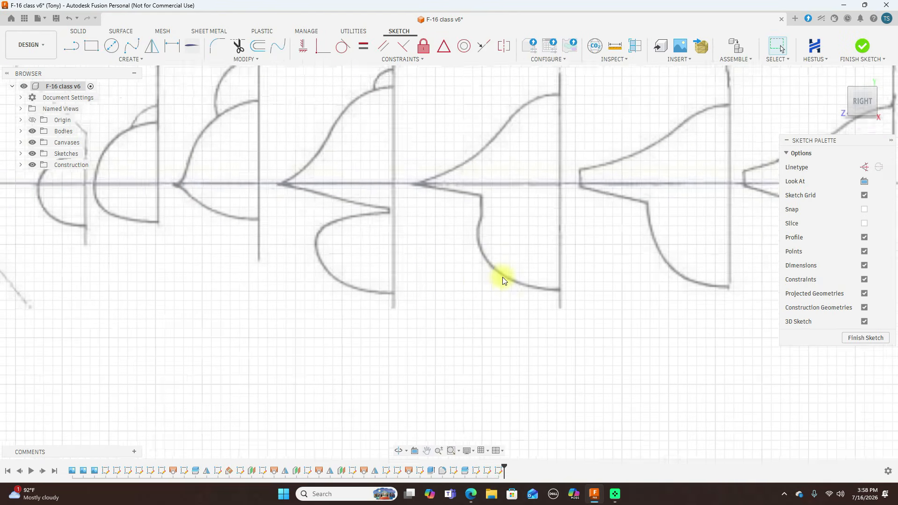
{"action": "scroll", "coordinate": [483, 286], "scroll_direction": "up", "scroll_amount": 1}
{"action": "key", "text": "l"}
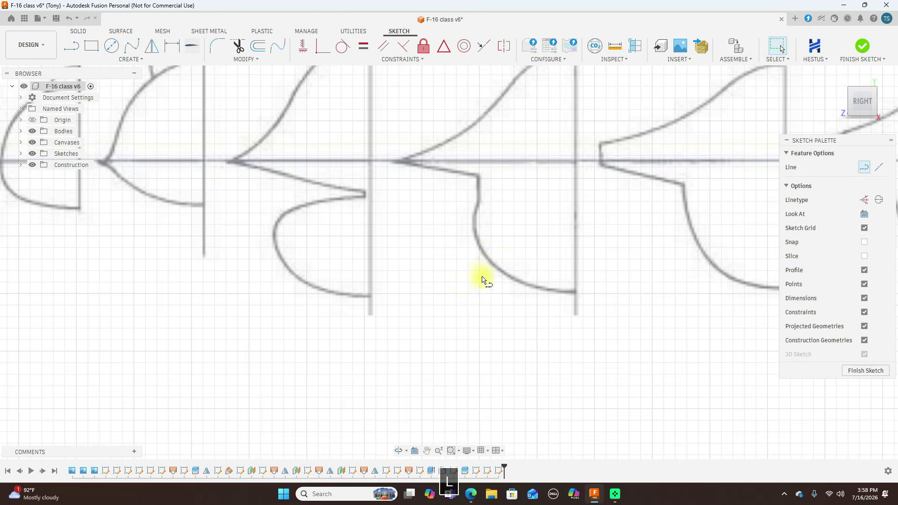
{"action": "scroll", "coordinate": [419, 174], "scroll_direction": "up", "scroll_amount": 2}
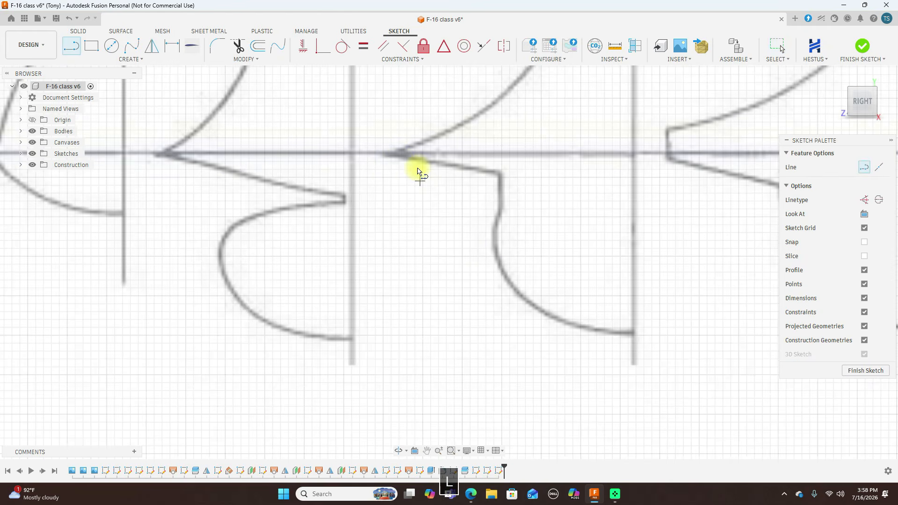
{"action": "left_click", "coordinate": [396, 154]}
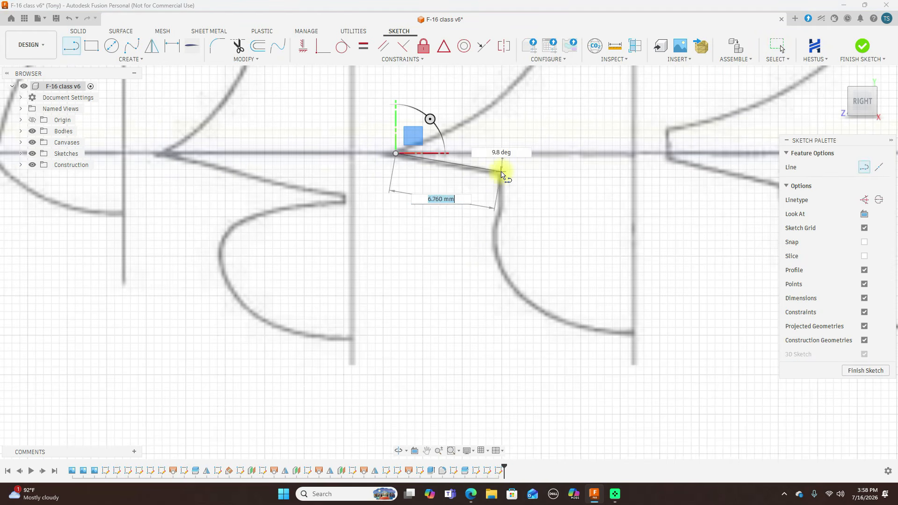
{"action": "left_click", "coordinate": [501, 172]}
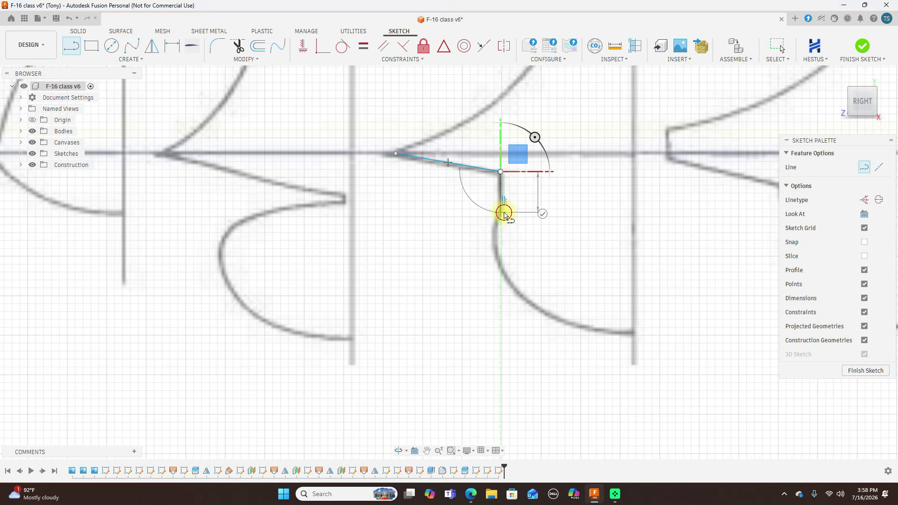
{"action": "left_click", "coordinate": [502, 212]}
{"action": "right_click", "coordinate": [504, 213]}
{"action": "left_click", "coordinate": [532, 215]}
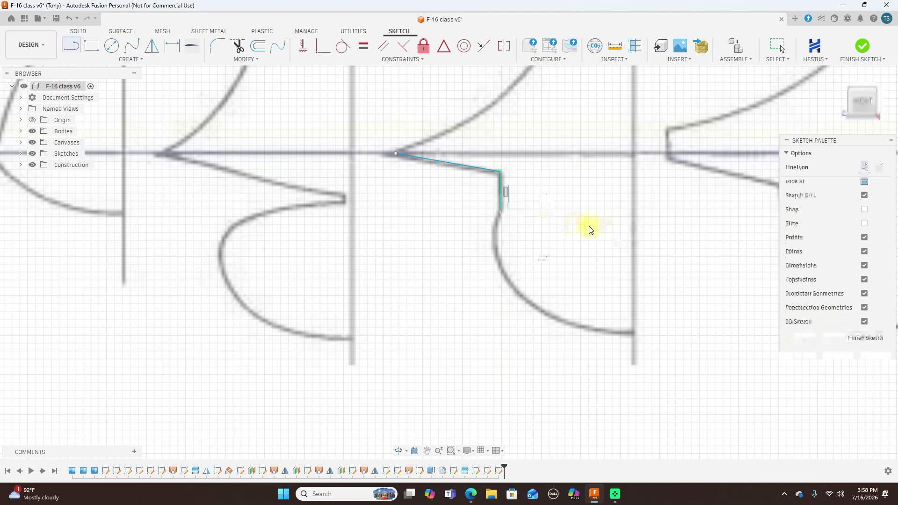
- Draw a five-point fit point spline from the vertical line's lower end around the lower lobe to the fifth cross-section's vertical centreline
{"action": "left_click", "coordinate": [141, 46]}
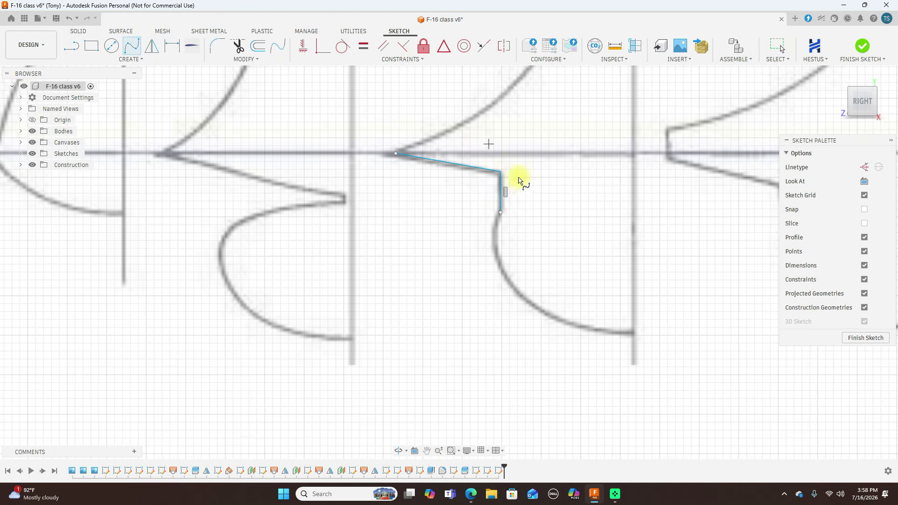
{"action": "left_click", "coordinate": [503, 215]}
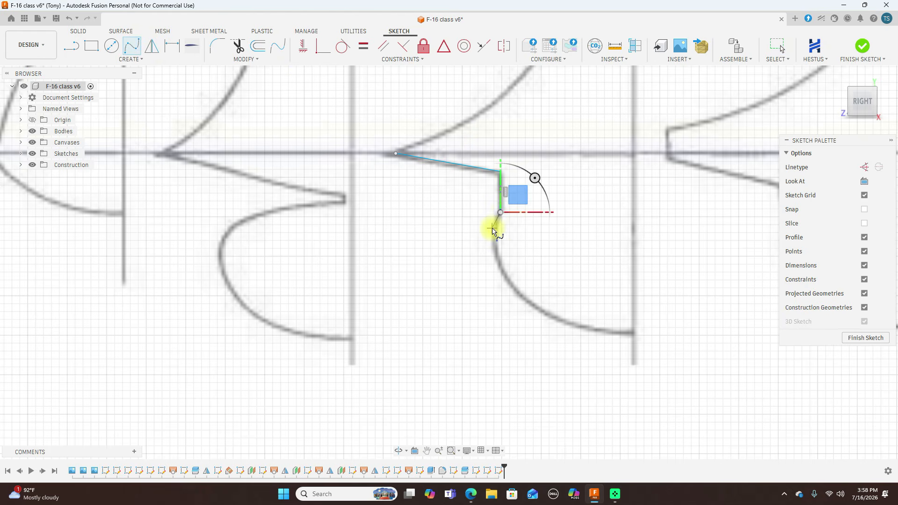
{"action": "left_click", "coordinate": [493, 229]}
{"action": "left_click", "coordinate": [500, 266]}
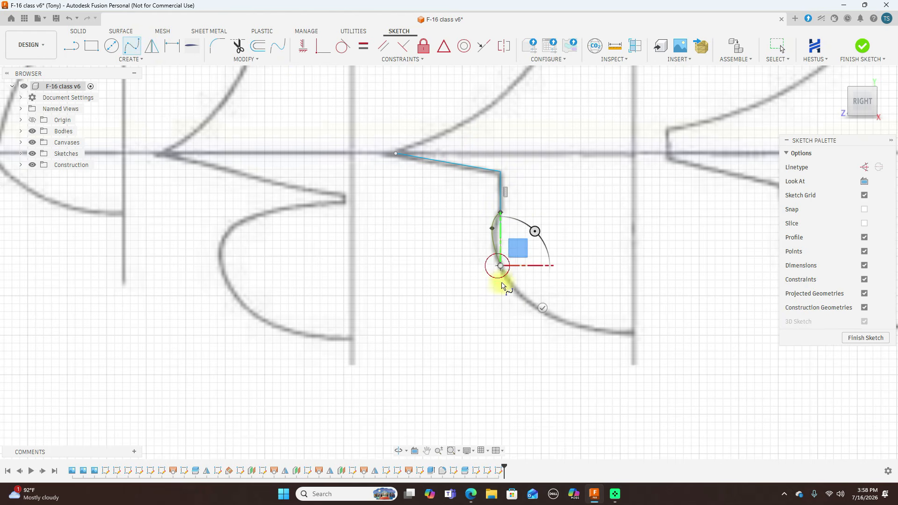
{"action": "left_click", "coordinate": [560, 324]}
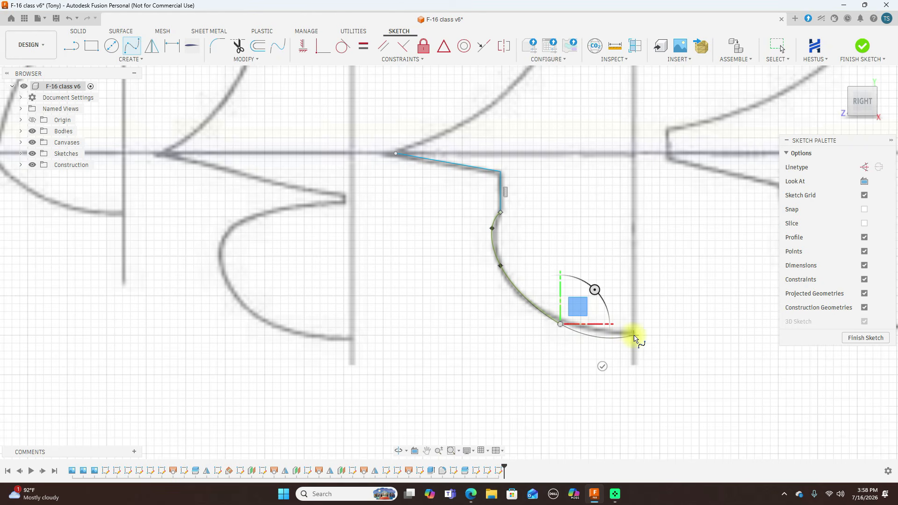
{"action": "left_click", "coordinate": [635, 336]}
{"action": "right_click", "coordinate": [635, 336]}
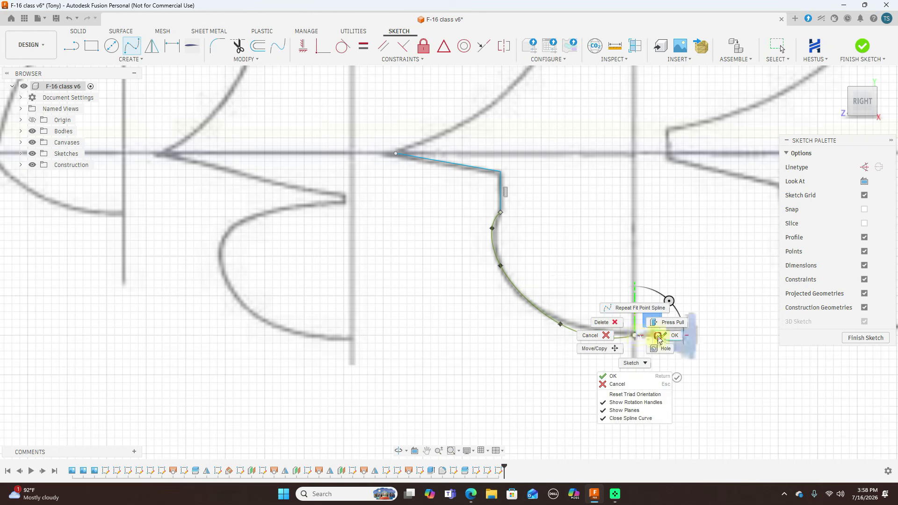
{"action": "left_click", "coordinate": [680, 271]}
- Adjust the lobe spline's upper and lower intermediate fit points to follow the fifth cross-section's outline
{"action": "left_click", "coordinate": [558, 318]}
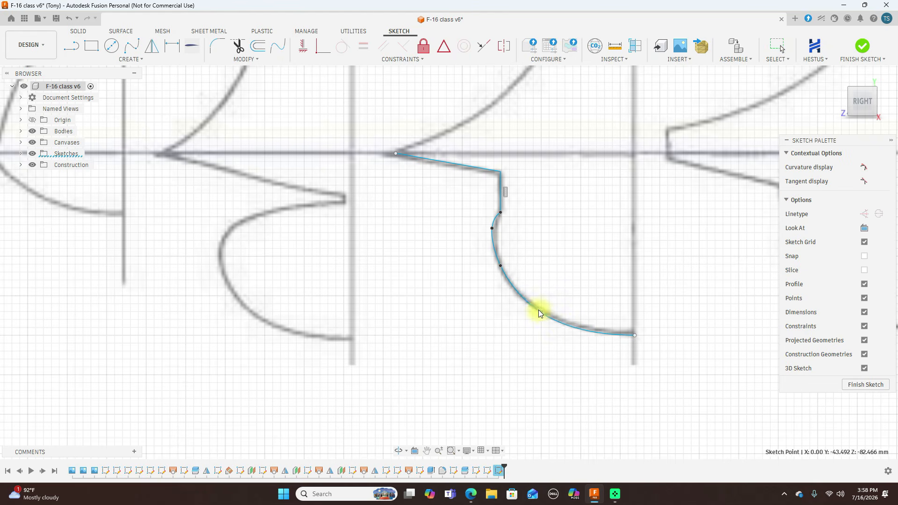
{"action": "left_click", "coordinate": [537, 307]}
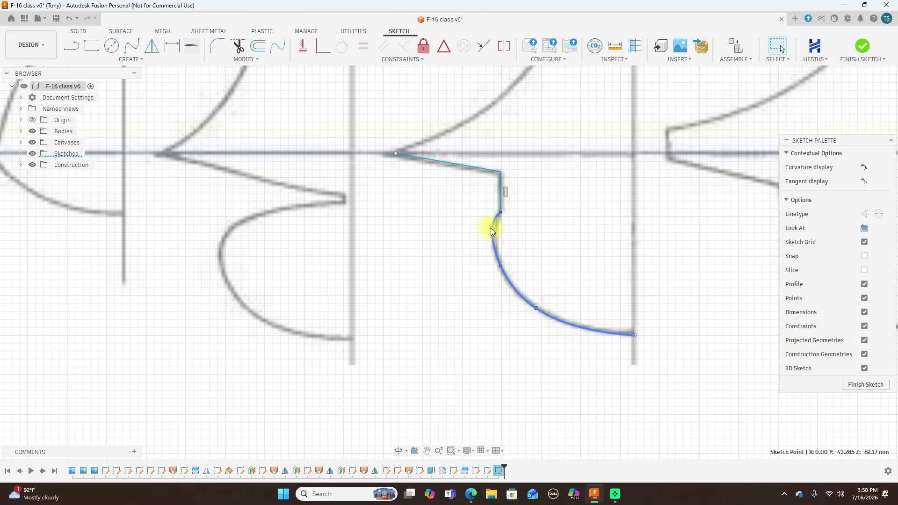
{"action": "left_click_drag", "start_coordinate": [491, 229], "coordinate": [494, 237]}
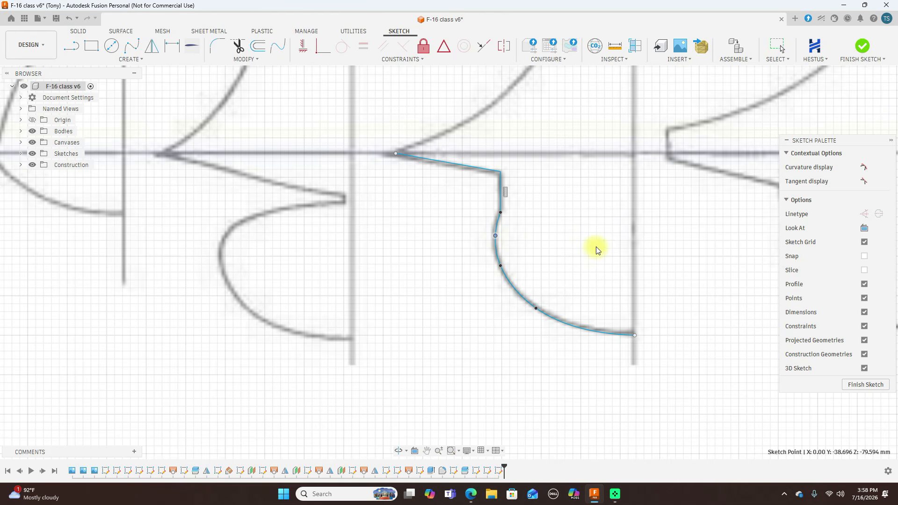
{"action": "left_click", "coordinate": [396, 154]}
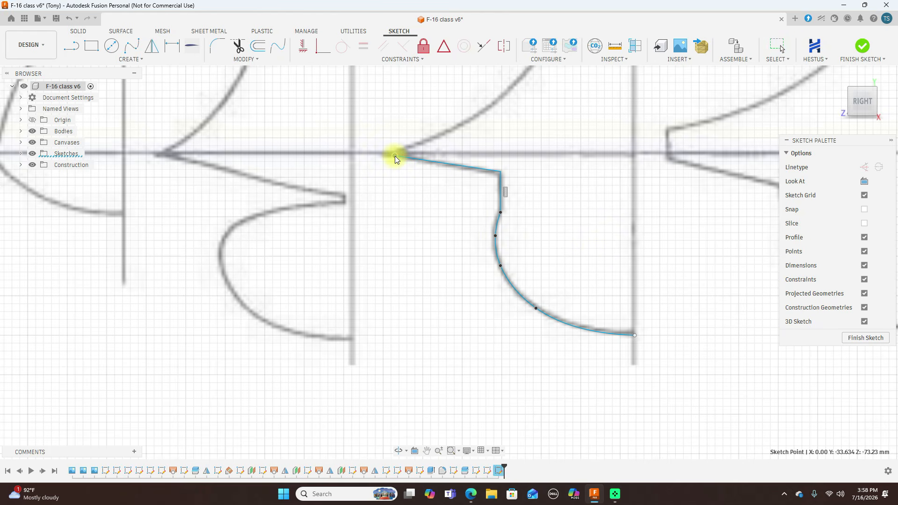
- Finish the sketch and move the fifth cross-section's three curves -9.383 mm in X and 36.696 mm in Y onto the side view's fifth station line
{"action": "left_click", "coordinate": [860, 44]}
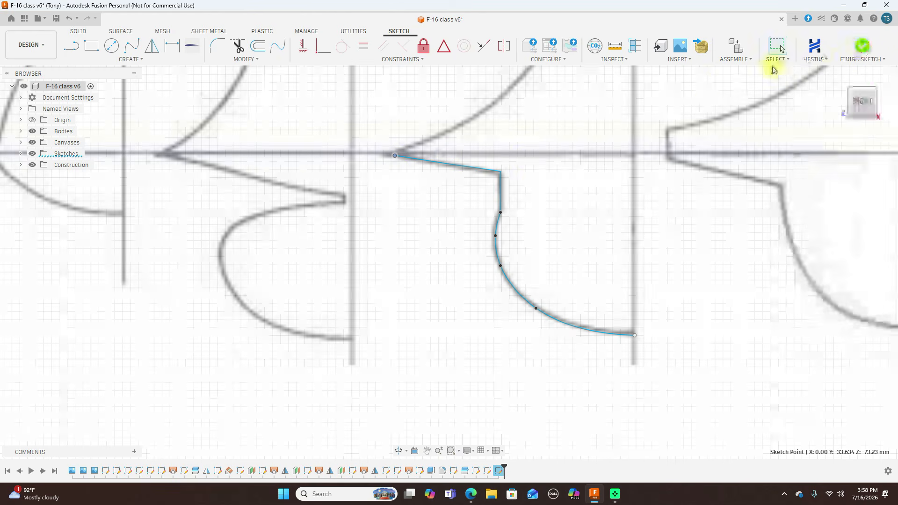
{"action": "left_click", "coordinate": [298, 46]}
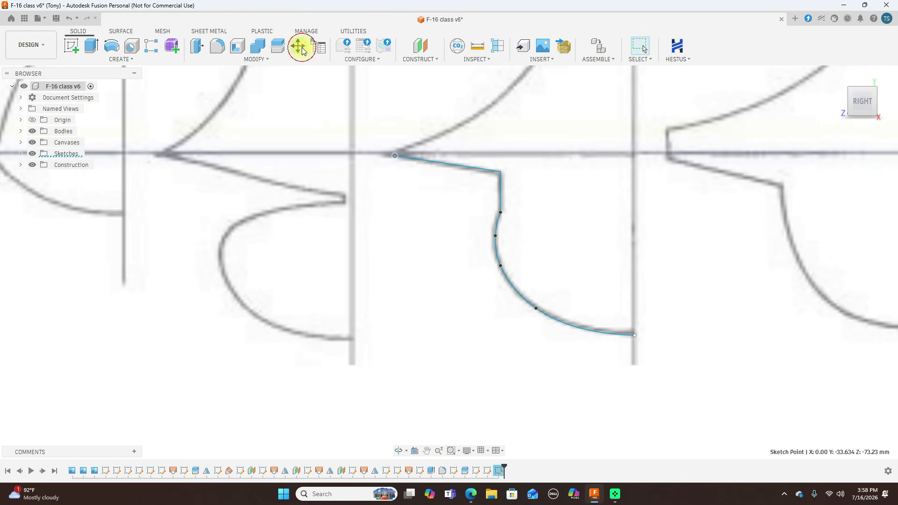
{"action": "scroll", "coordinate": [578, 146], "scroll_direction": "down", "scroll_amount": 4}
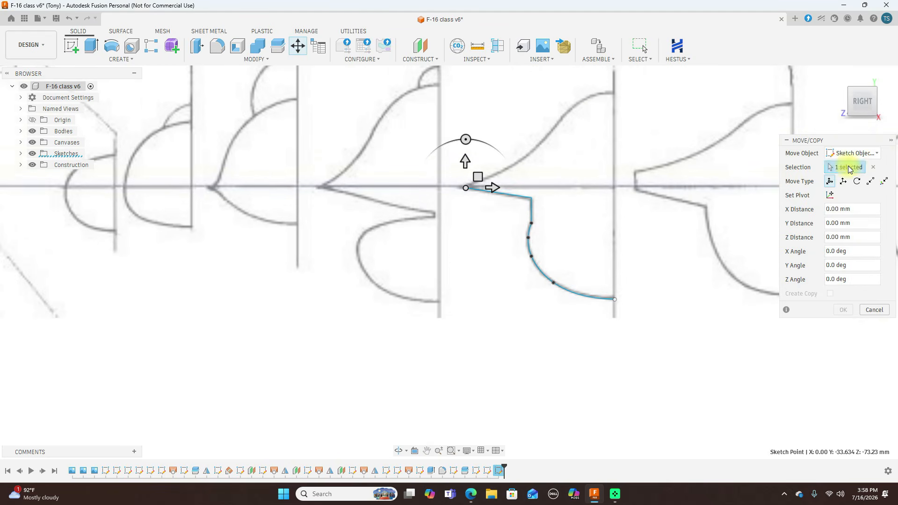
{"action": "left_click", "coordinate": [874, 168]}
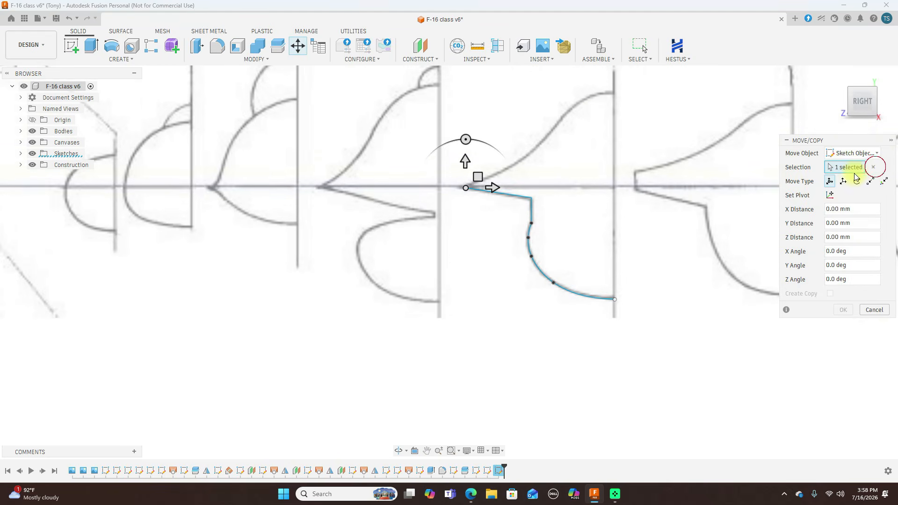
{"action": "left_click", "coordinate": [610, 300]}
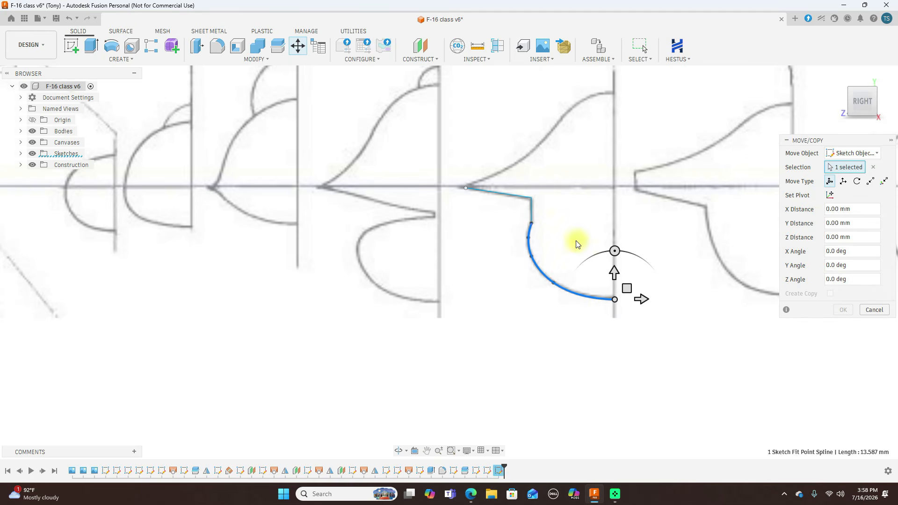
{"action": "left_click", "coordinate": [534, 210]}
{"action": "left_click", "coordinate": [516, 201]}
{"action": "scroll", "coordinate": [592, 210], "scroll_direction": "down", "scroll_amount": 1}
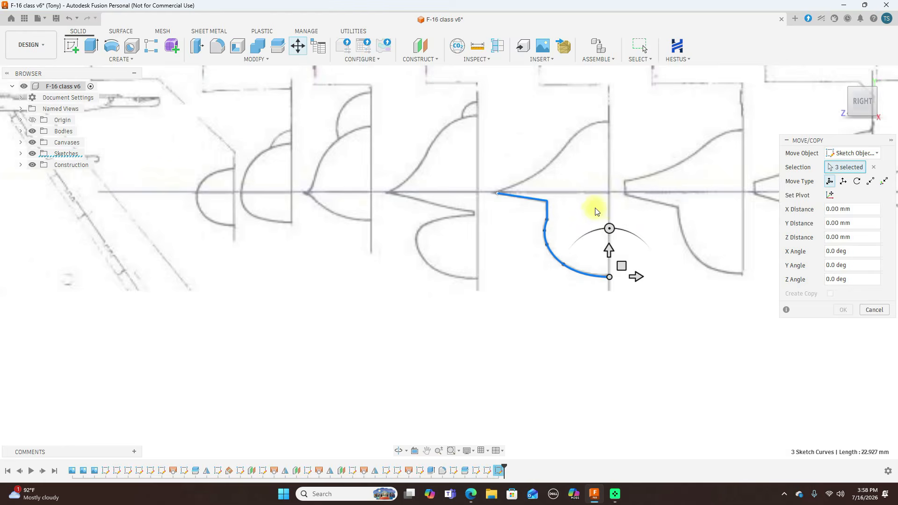
{"action": "scroll", "coordinate": [599, 206], "scroll_direction": "down", "scroll_amount": 3}
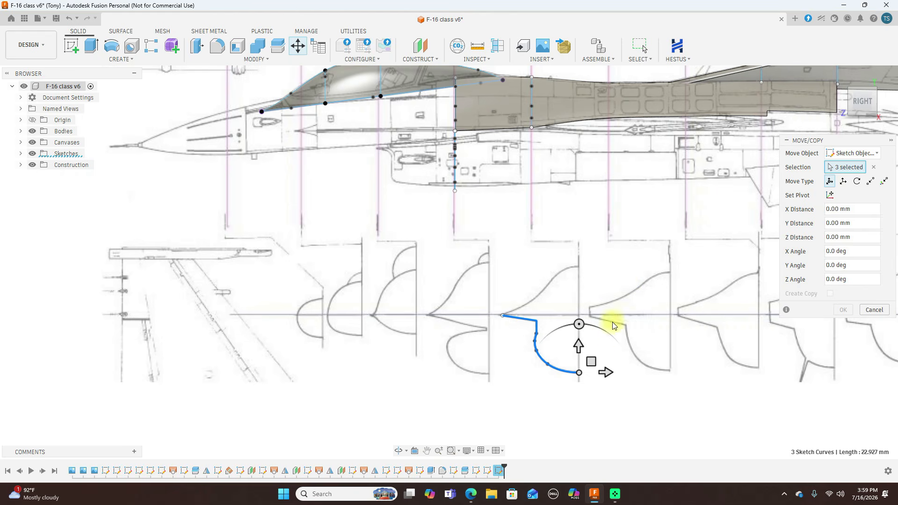
{"action": "mouse_move", "coordinate": [593, 361]}
{"action": "left_mouse_down"}
{"action": "mouse_move", "coordinate": [574, 255]}
{"action": "mouse_move", "coordinate": [546, 178]}
{"action": "left_mouse_up"}
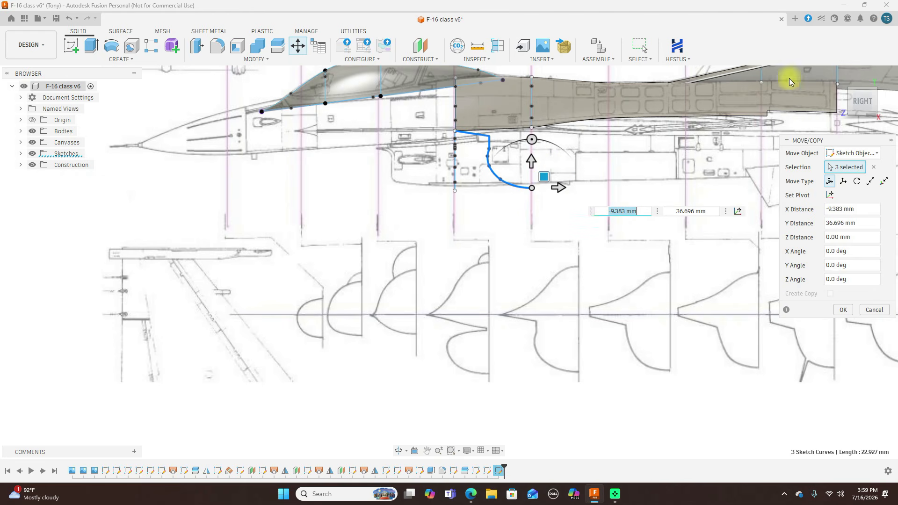
- Rotate the fifth cross-section's curves 90 degrees about Y and shift them -0.183 mm in X and 0.427 mm in Y to meet the upper fuselage edge
{"action": "left_click_drag", "start_coordinate": [869, 85], "coordinate": [531, 188]}
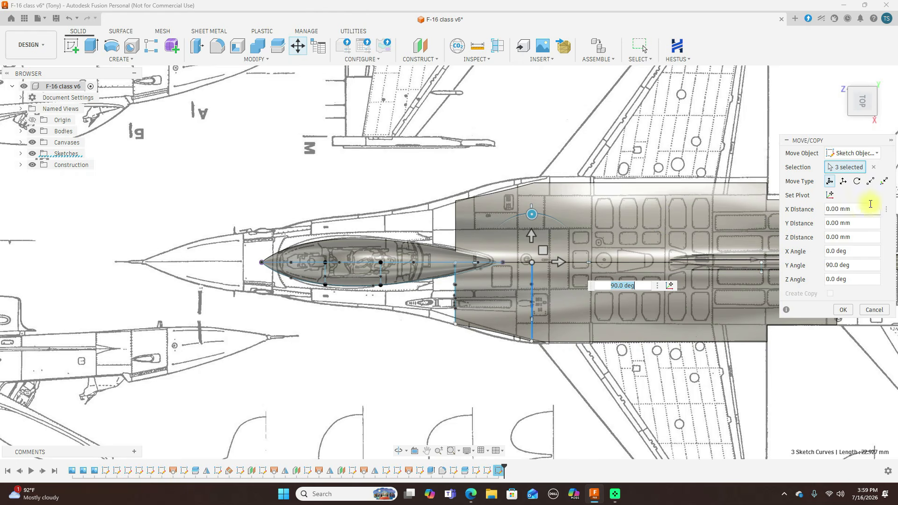
{"action": "left_click", "coordinate": [862, 123]}
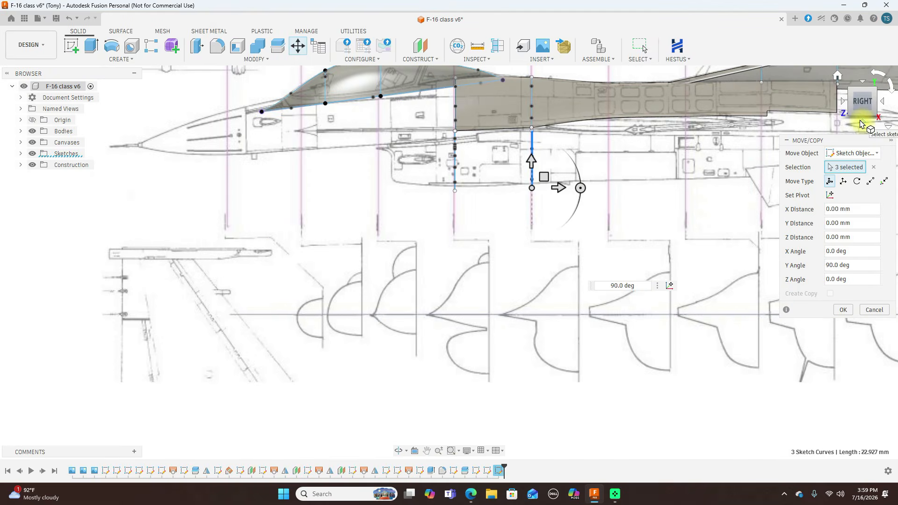
{"action": "left_click", "coordinate": [843, 101]}
{"action": "scroll", "coordinate": [510, 160], "scroll_direction": "up", "scroll_amount": 2}
{"action": "middle_click_drag", "start_coordinate": [502, 139], "coordinate": [535, 200]}
{"action": "left_click_drag", "start_coordinate": [439, 254], "coordinate": [440, 252]}
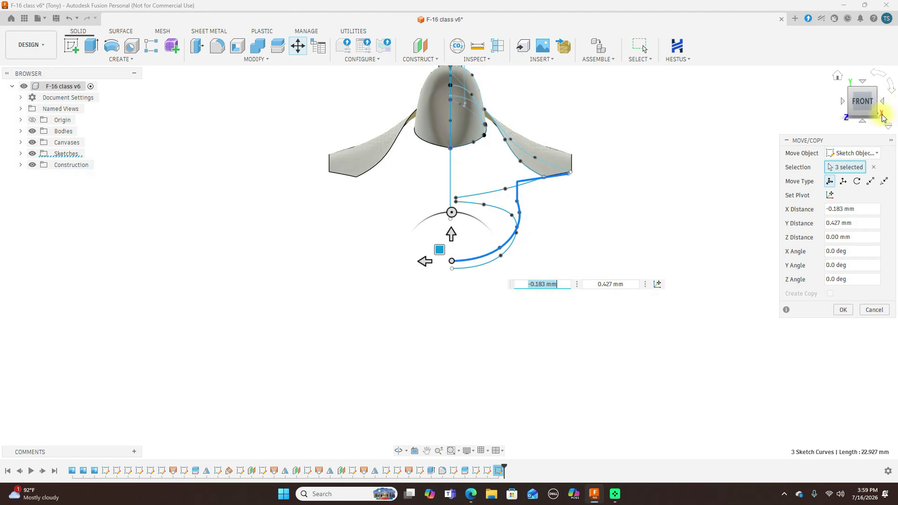
{"action": "left_click", "coordinate": [884, 104]}
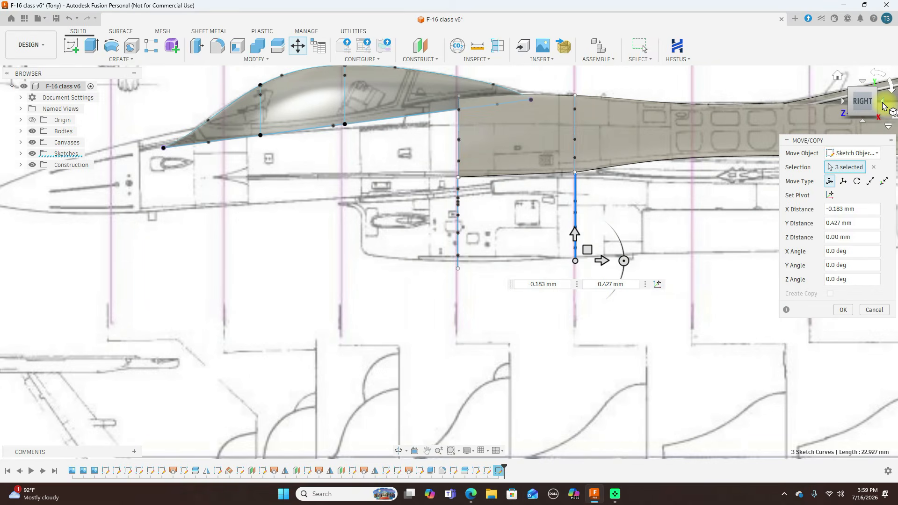
{"action": "left_click", "coordinate": [845, 103]}
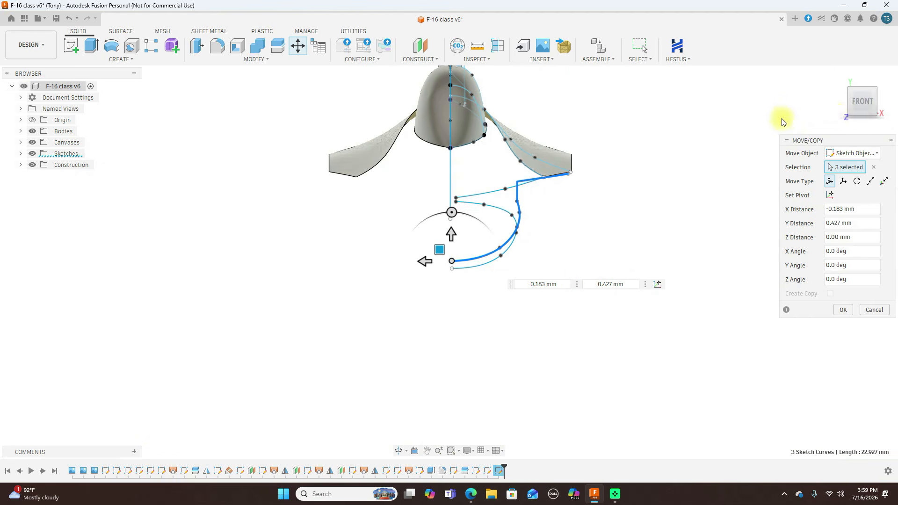
{"action": "left_click", "coordinate": [883, 102]}
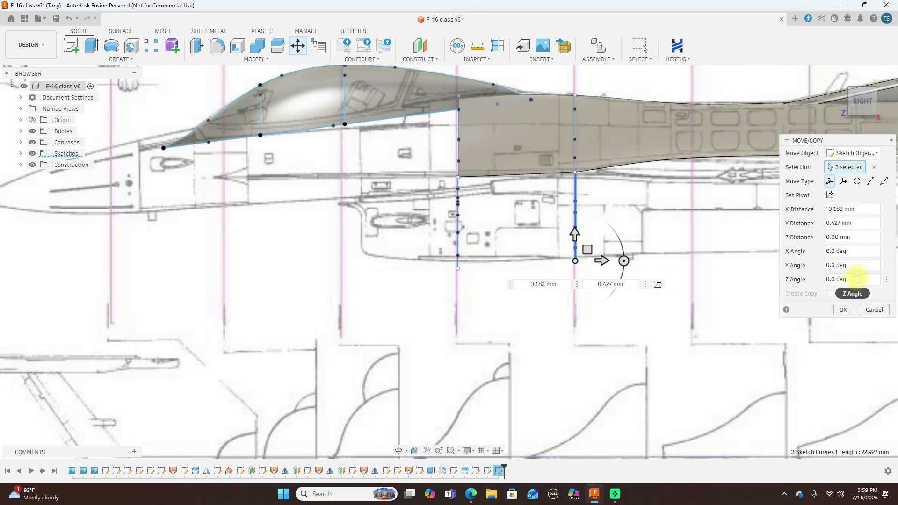
{"action": "left_click", "coordinate": [843, 310]}
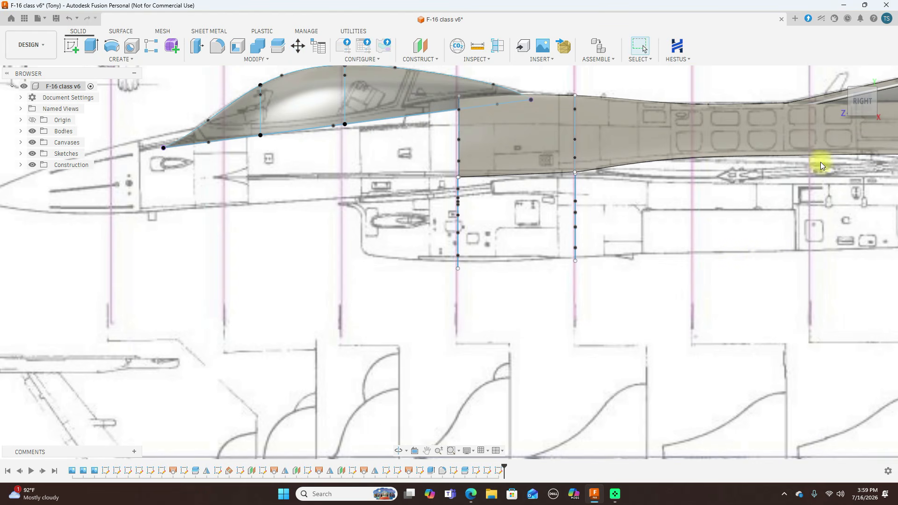
- Start a surface loft with the fourth cross-section's upper spline, short vertical line and lobe spline as the first profile
{"action": "left_click_drag", "start_coordinate": [865, 103], "coordinate": [892, 109]}
{"action": "scroll", "coordinate": [591, 247], "scroll_direction": "up", "scroll_amount": 5}
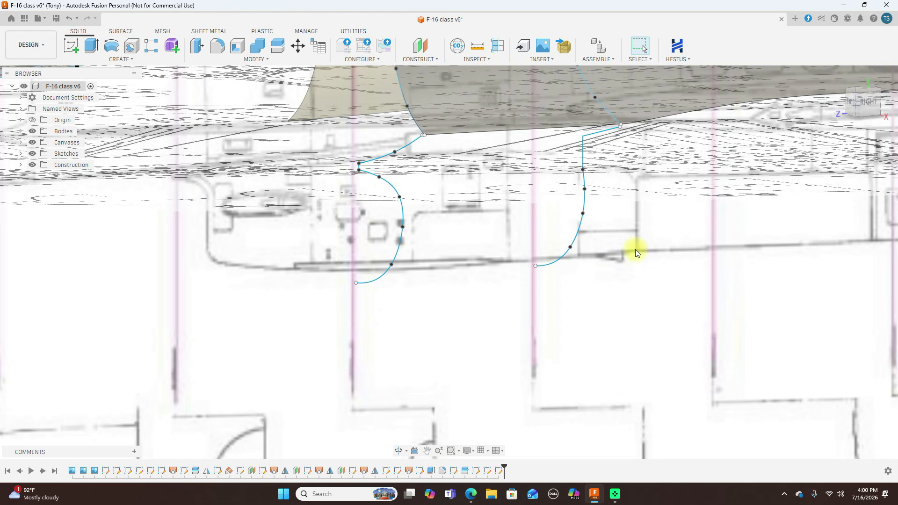
{"action": "left_click", "coordinate": [125, 33]}
{"action": "left_click", "coordinate": [121, 59]}
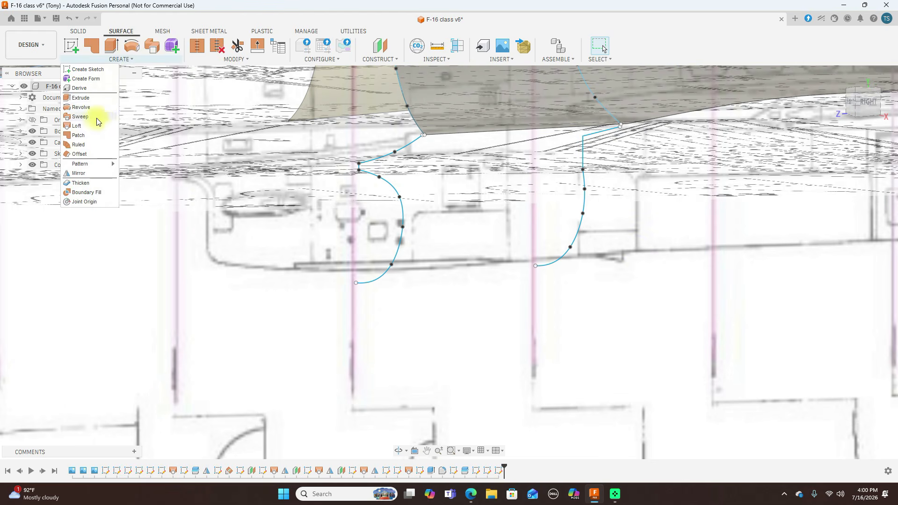
{"action": "left_click", "coordinate": [80, 126]}
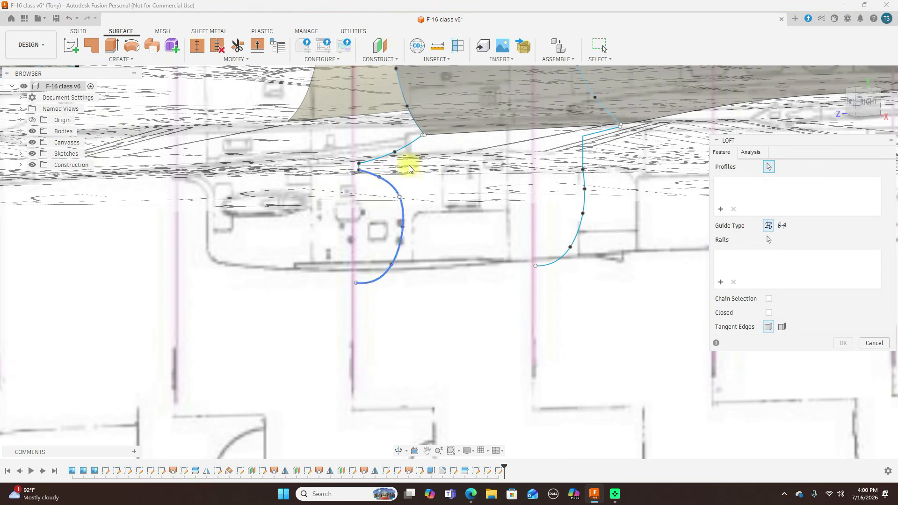
{"action": "left_click", "coordinate": [409, 146]}
{"action": "scroll", "coordinate": [363, 170], "scroll_direction": "up", "scroll_amount": 2}
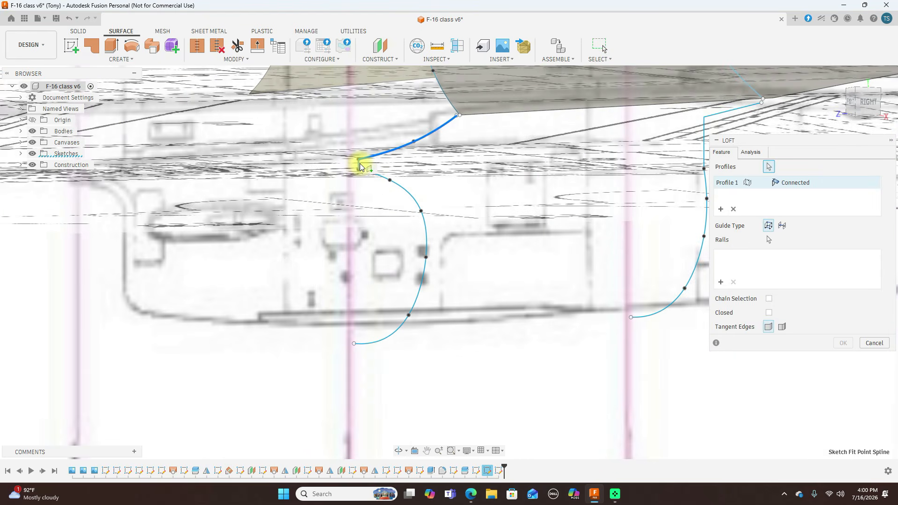
{"action": "scroll", "coordinate": [360, 164], "scroll_direction": "up", "scroll_amount": 2}
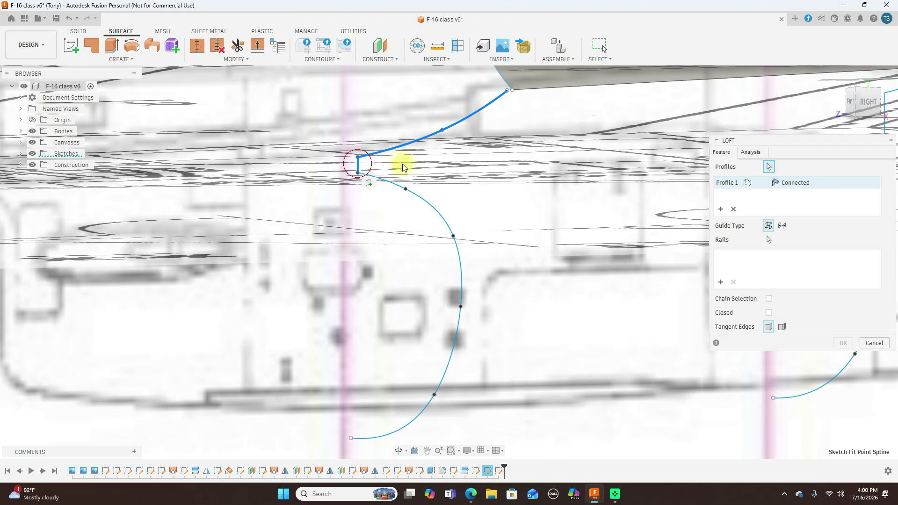
{"action": "left_click", "coordinate": [417, 195]}
{"action": "scroll", "coordinate": [568, 216], "scroll_direction": "down", "scroll_amount": 2}
{"action": "scroll", "coordinate": [568, 215], "scroll_direction": "down", "scroll_amount": 1}
- Try lofting to the fifth cross-section's sloped line, vertical line and lobe spline as the second profile
{"action": "middle_click_drag", "start_coordinate": [556, 226], "coordinate": [469, 231]}
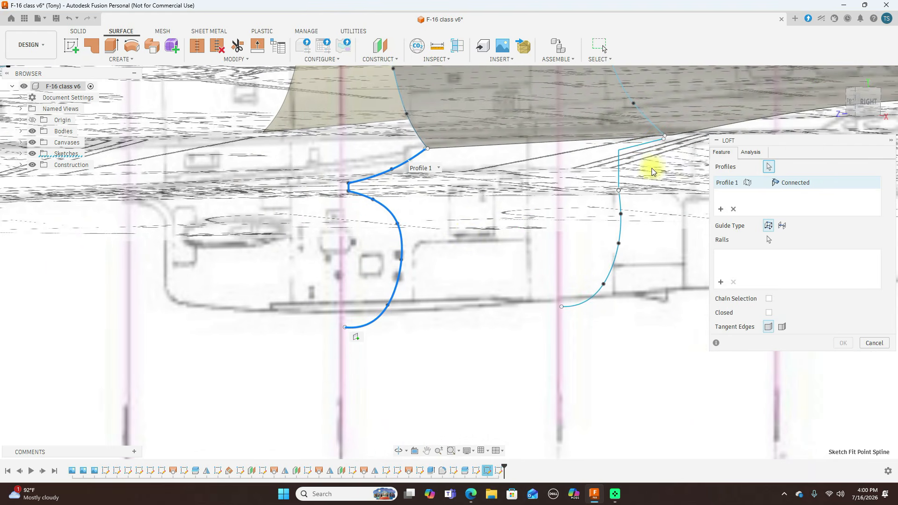
{"action": "left_click", "coordinate": [636, 147]}
{"action": "left_click", "coordinate": [620, 167]}
{"action": "left_click", "coordinate": [624, 230]}
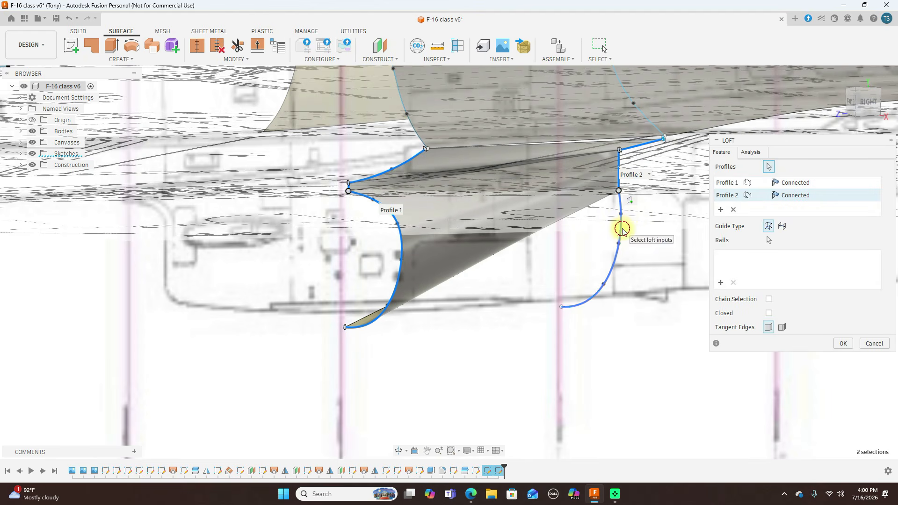
{"action": "scroll", "coordinate": [634, 324], "scroll_direction": "down", "scroll_amount": 1}
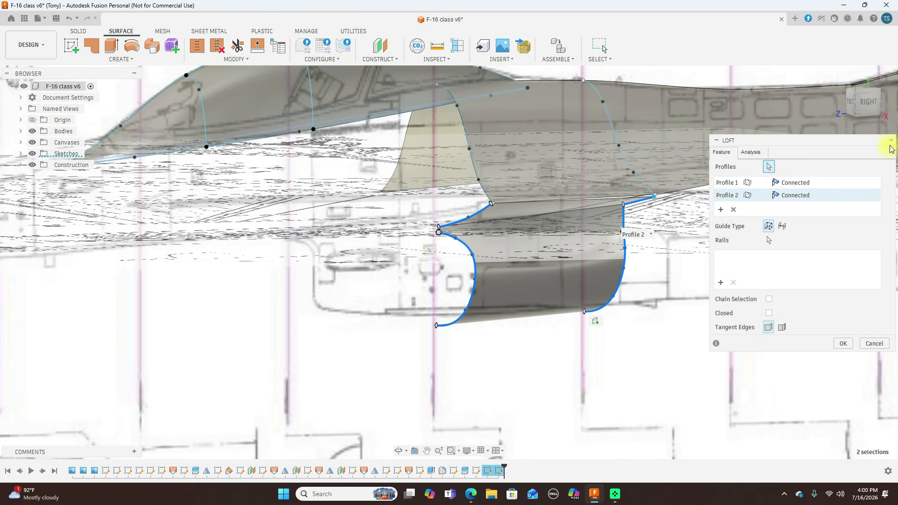
{"action": "left_click", "coordinate": [870, 109]}
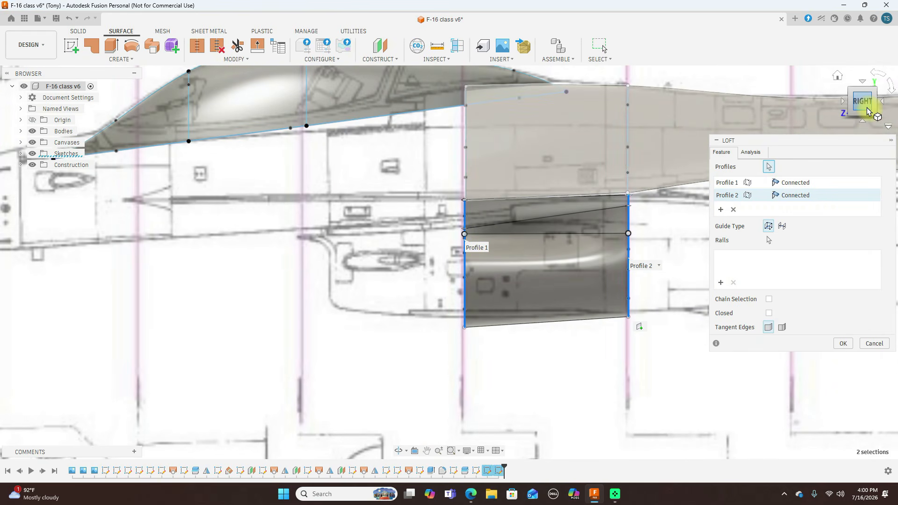
{"action": "middle_click_drag", "start_coordinate": [833, 384], "coordinate": [875, 374], "text": "shift"}
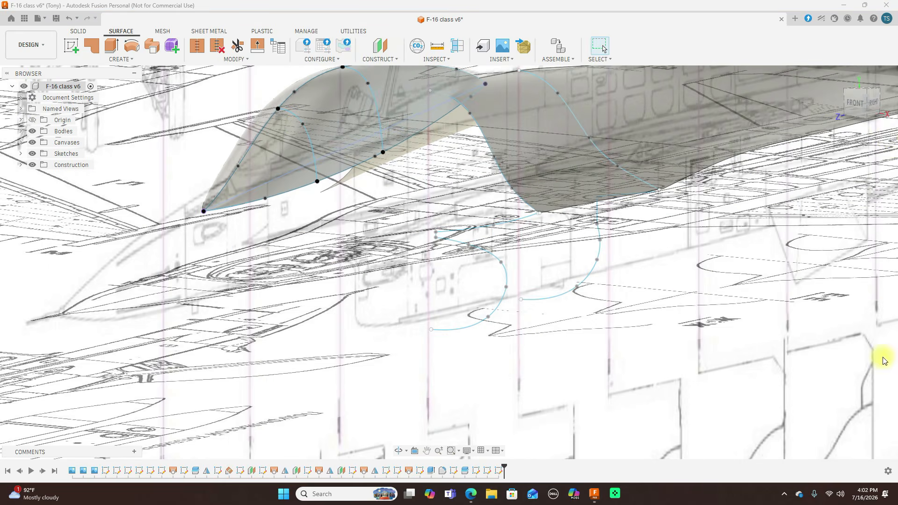
- Hide the blueprint canvases and check how the fourth and fifth lower cross-sections line up with the upper fuselage's lower edge
{"action": "left_click", "coordinate": [874, 104]}
{"action": "middle_click_drag", "start_coordinate": [864, 104], "coordinate": [896, 108], "text": "shift"}
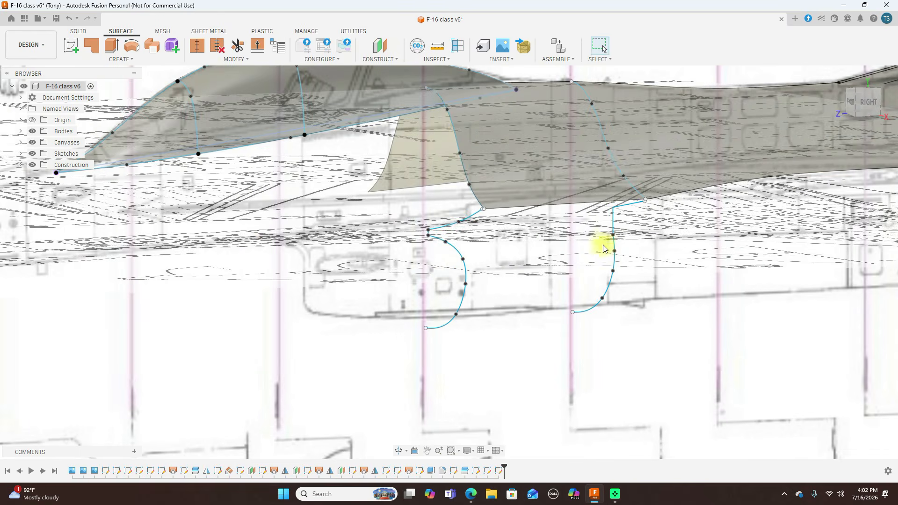
{"action": "scroll", "coordinate": [602, 261], "scroll_direction": "up", "scroll_amount": 3}
{"action": "scroll", "coordinate": [559, 269], "scroll_direction": "up", "scroll_amount": 2}
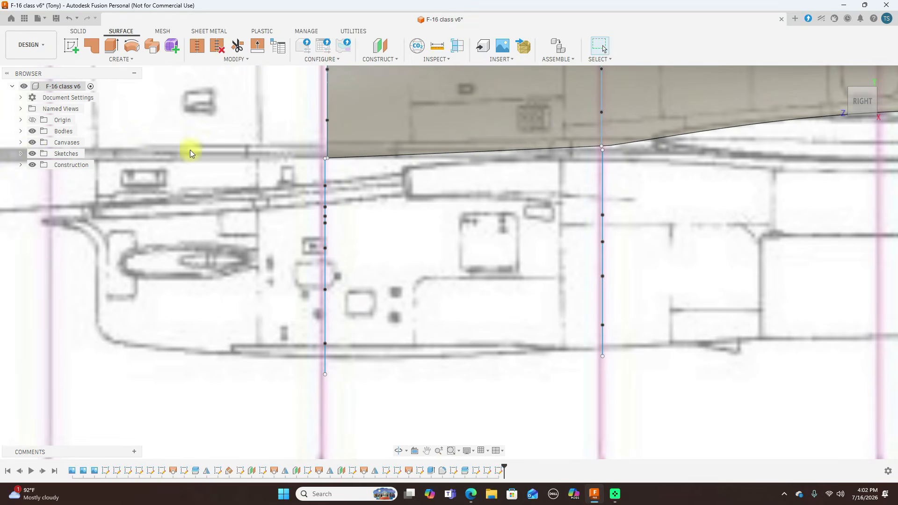
{"action": "left_click", "coordinate": [33, 144]}
{"action": "scroll", "coordinate": [448, 243], "scroll_direction": "down", "scroll_amount": 3}
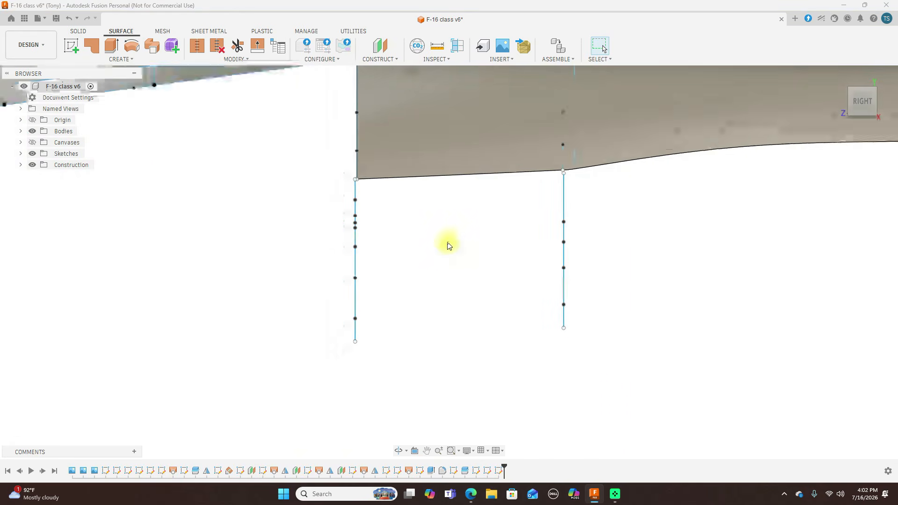
{"action": "left_click_drag", "start_coordinate": [852, 103], "coordinate": [891, 98]}
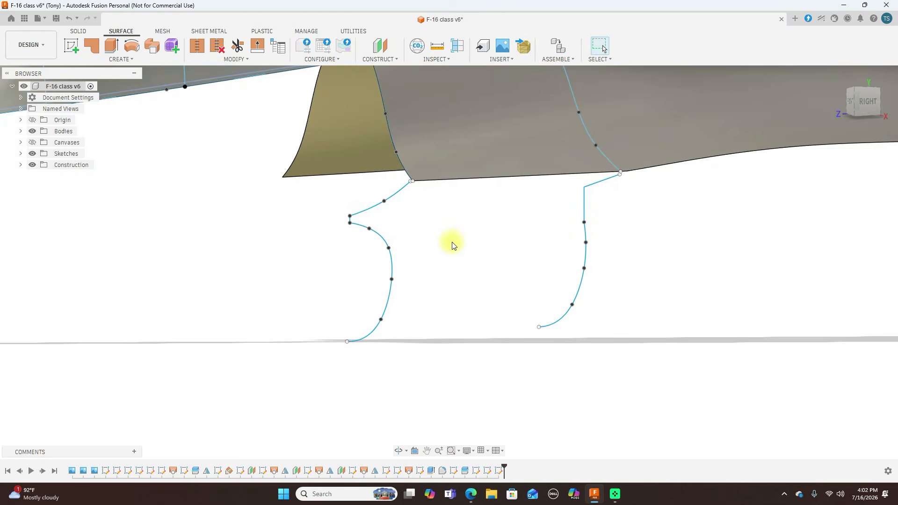
{"action": "scroll", "coordinate": [445, 238], "scroll_direction": "up", "scroll_amount": 2}
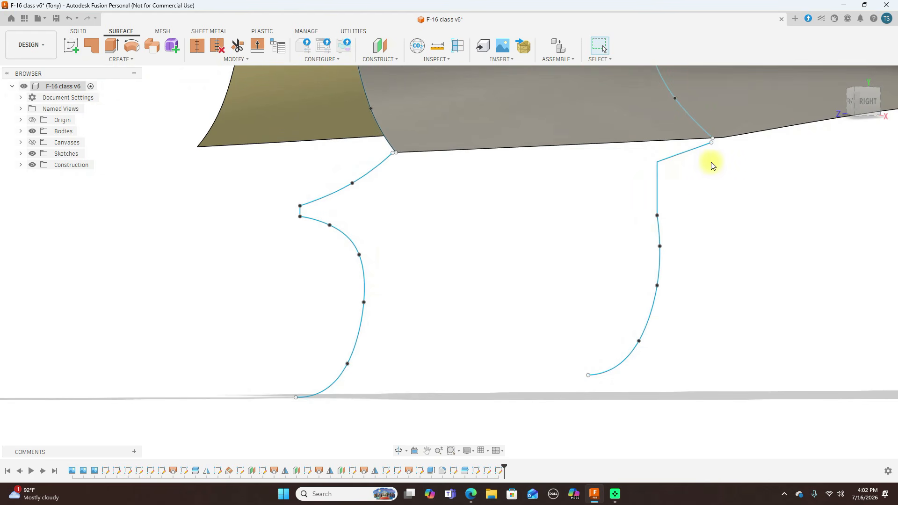
{"action": "scroll", "coordinate": [523, 196], "scroll_direction": "up", "scroll_amount": 1}
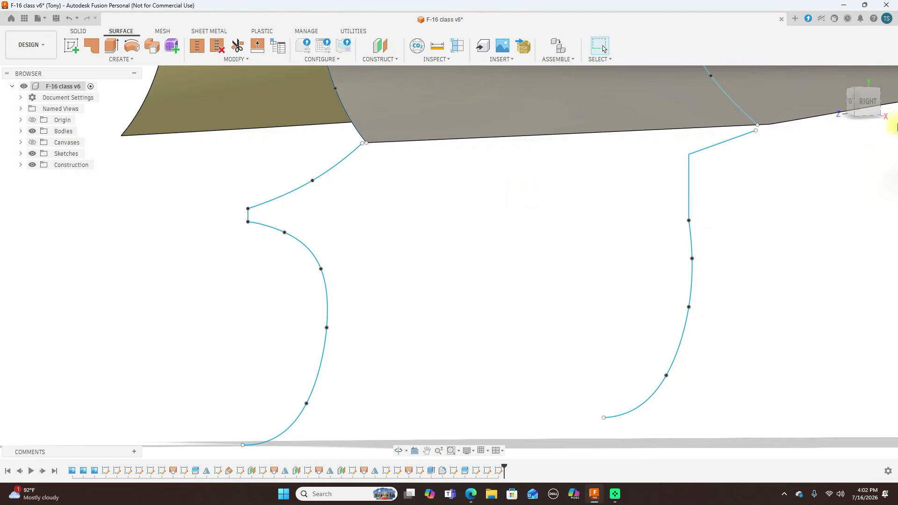
{"action": "left_click", "coordinate": [864, 101]}
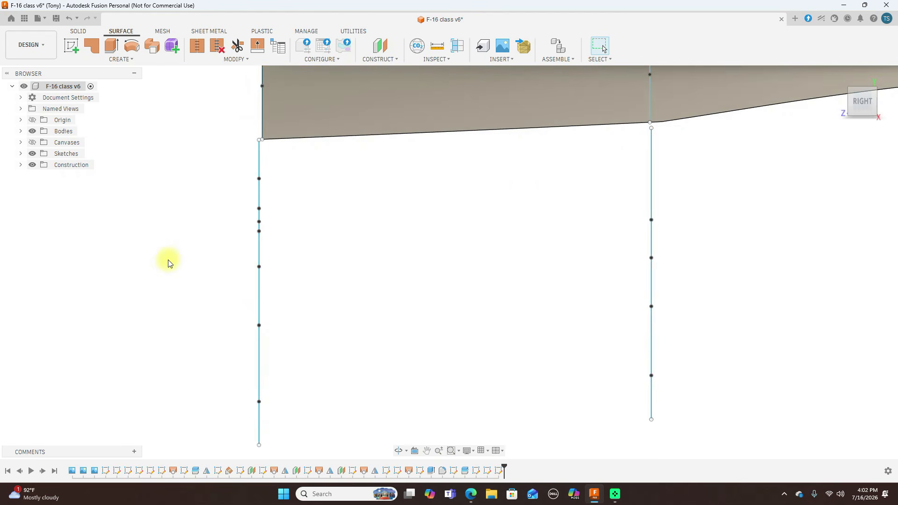
- Start a new sketch on the side-view plane and show the two lower cross-sections at an angle
{"action": "left_click", "coordinate": [73, 46]}
{"action": "left_click", "coordinate": [197, 273]}
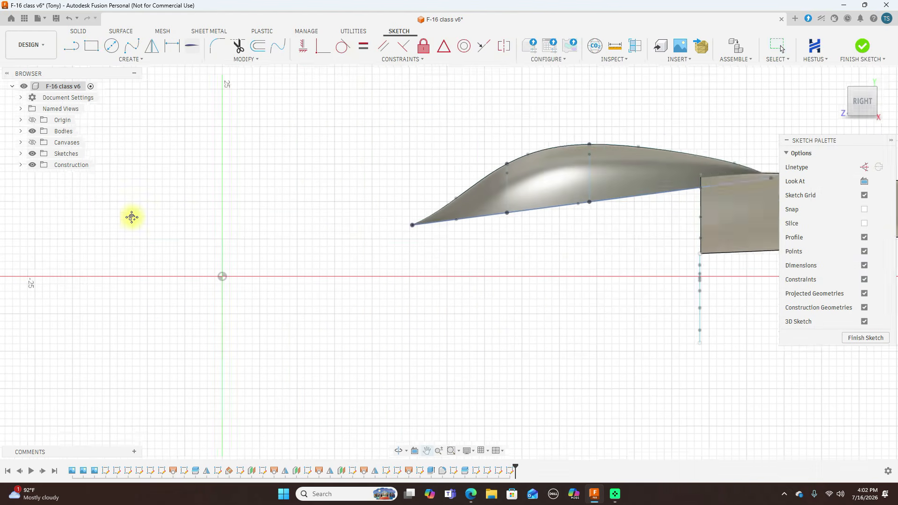
{"action": "left_click", "coordinate": [854, 104]}
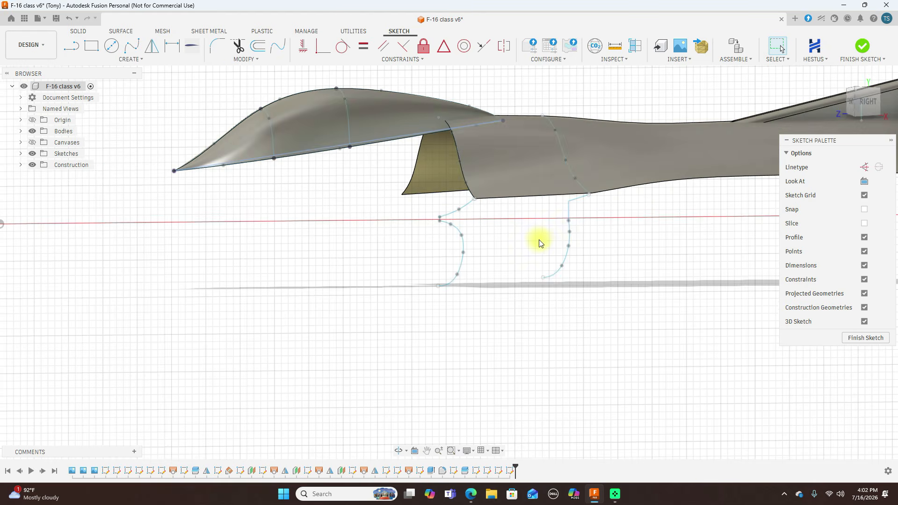
{"action": "scroll", "coordinate": [536, 243], "scroll_direction": "up", "scroll_amount": 4}
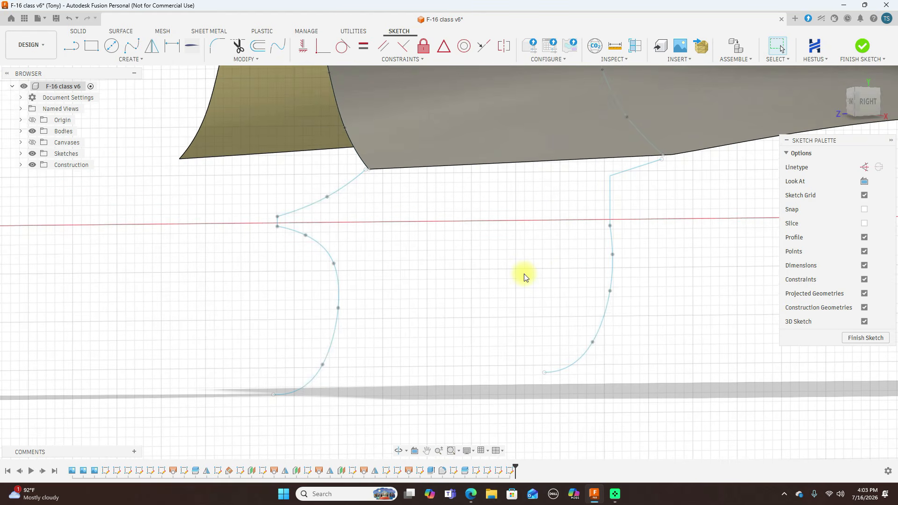
- Draw a line from the top of the fourth cross-section's short vertical line to the fifth cross-section's corner above its vertical line
{"action": "key", "text": "l"}
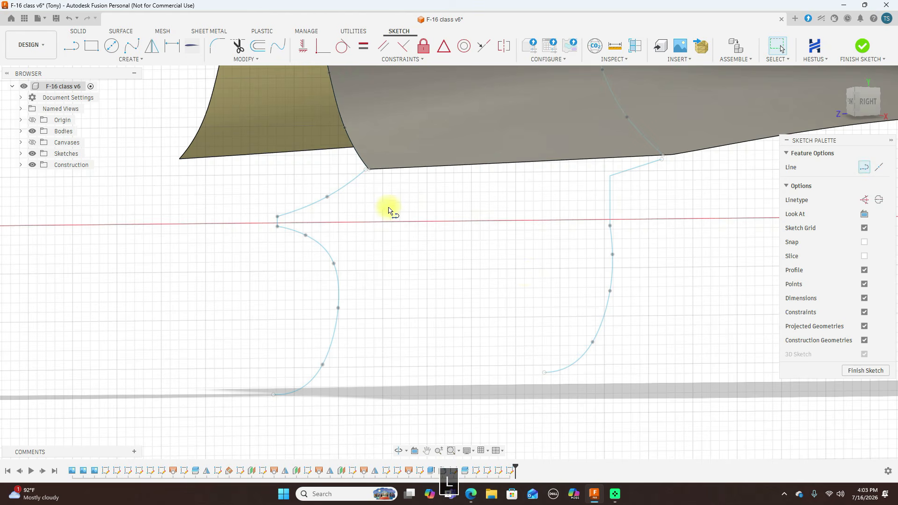
{"action": "left_click", "coordinate": [279, 217]}
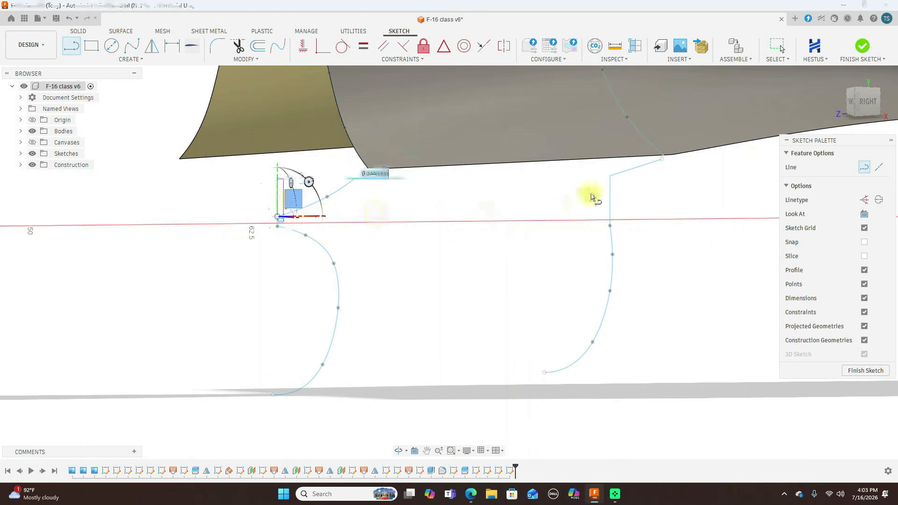
{"action": "left_click", "coordinate": [610, 177]}
{"action": "right_click", "coordinate": [610, 180]}
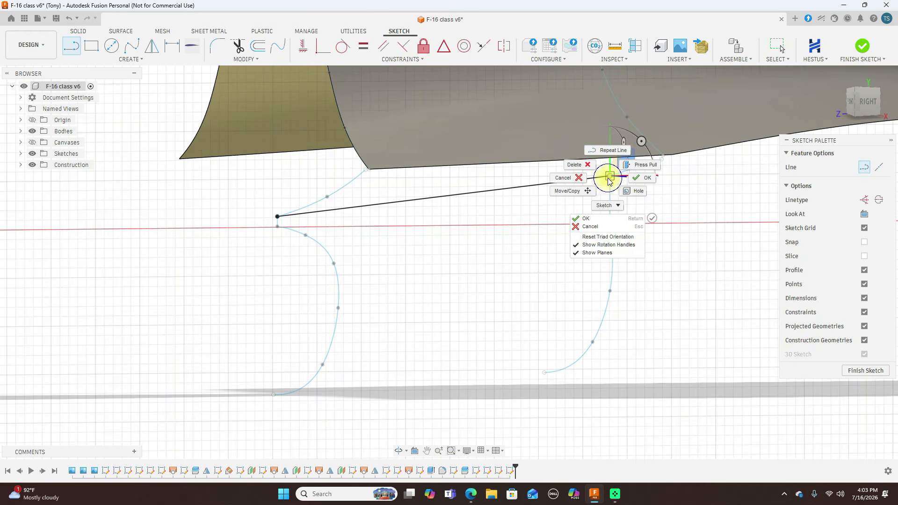
{"action": "left_click", "coordinate": [643, 178]}
- Connect the lower end of the fourth cross-section's short vertical line to the lower end of the fifth cross-section's vertical line
{"action": "key", "text": "l"}
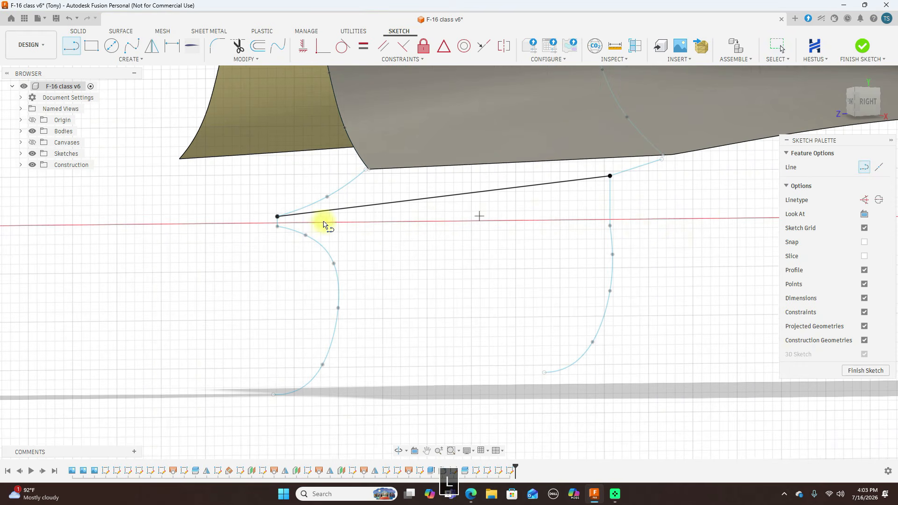
{"action": "scroll", "coordinate": [290, 225], "scroll_direction": "up", "scroll_amount": 2}
{"action": "left_click", "coordinate": [266, 229]}
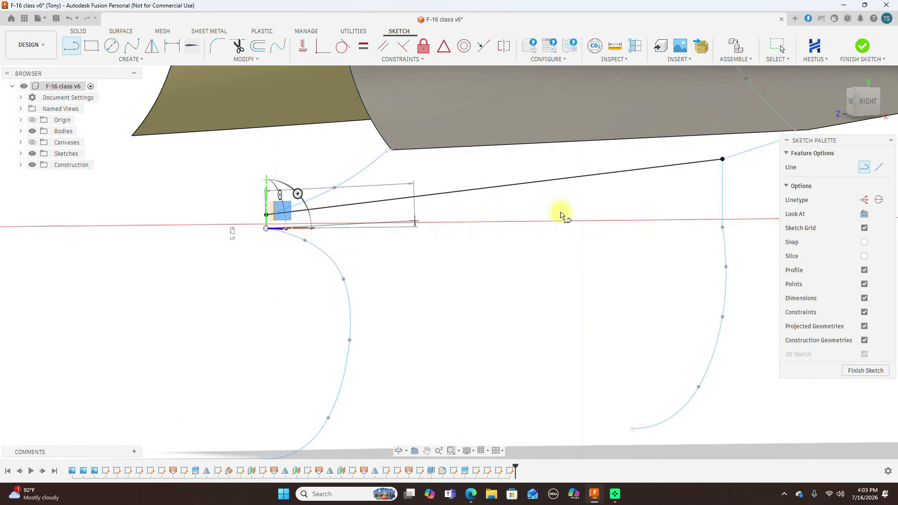
{"action": "left_click", "coordinate": [723, 230]}
{"action": "right_click", "coordinate": [722, 229]}
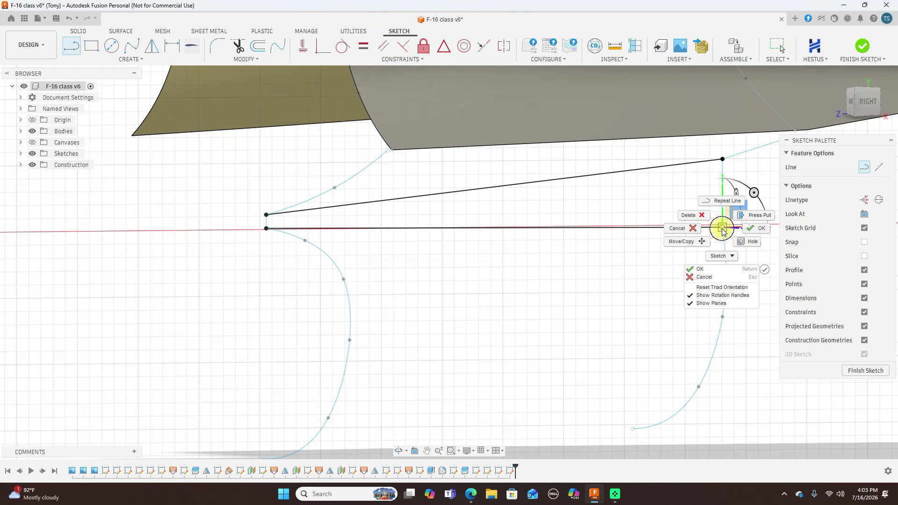
{"action": "left_click", "coordinate": [753, 230]}
- Draw a line between the uppermost endpoints of the fifth and fourth lower cross-sections, along the upper fuselage's lower edge
{"action": "scroll", "coordinate": [739, 244], "scroll_direction": "down", "scroll_amount": 1}
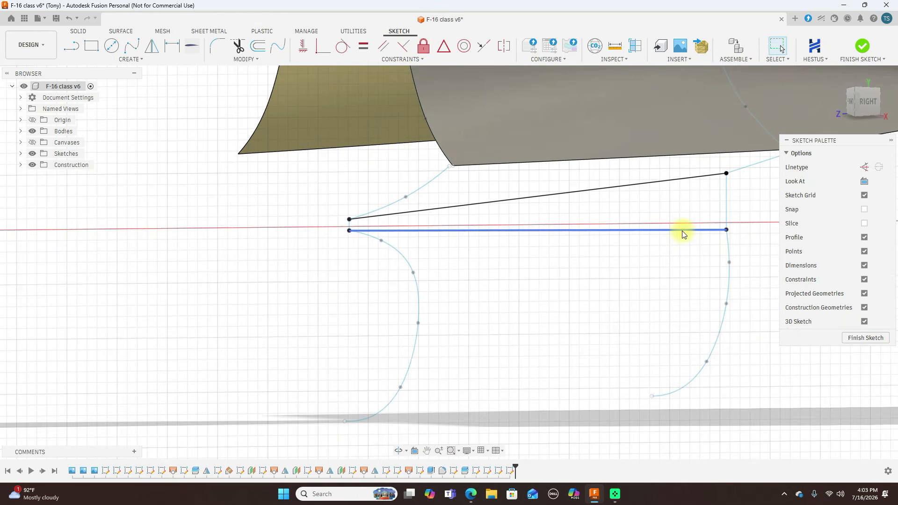
{"action": "middle_click_drag", "start_coordinate": [729, 199], "coordinate": [626, 293]}
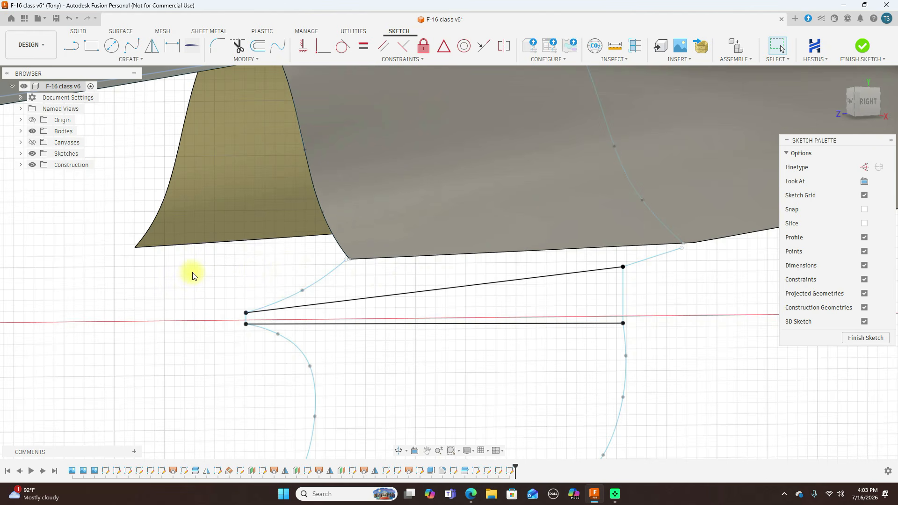
{"action": "key", "text": "l"}
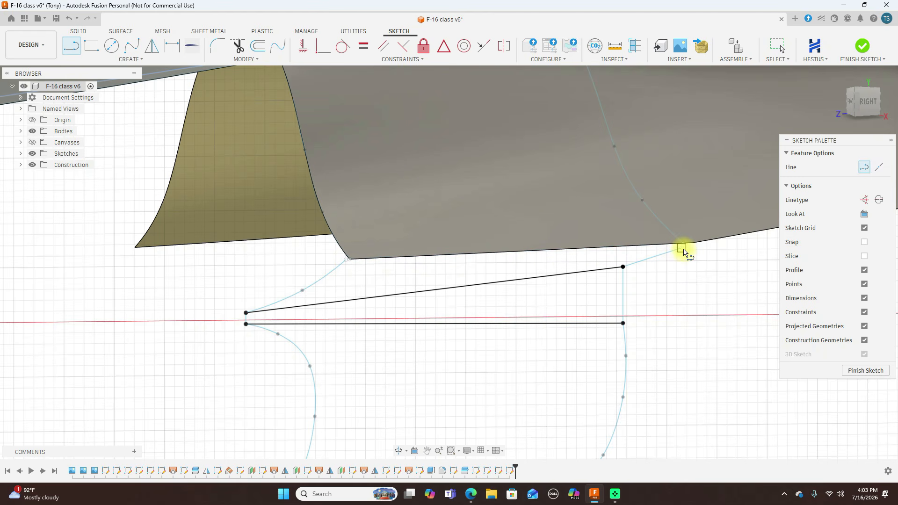
{"action": "scroll", "coordinate": [682, 258], "scroll_direction": "up", "scroll_amount": 4}
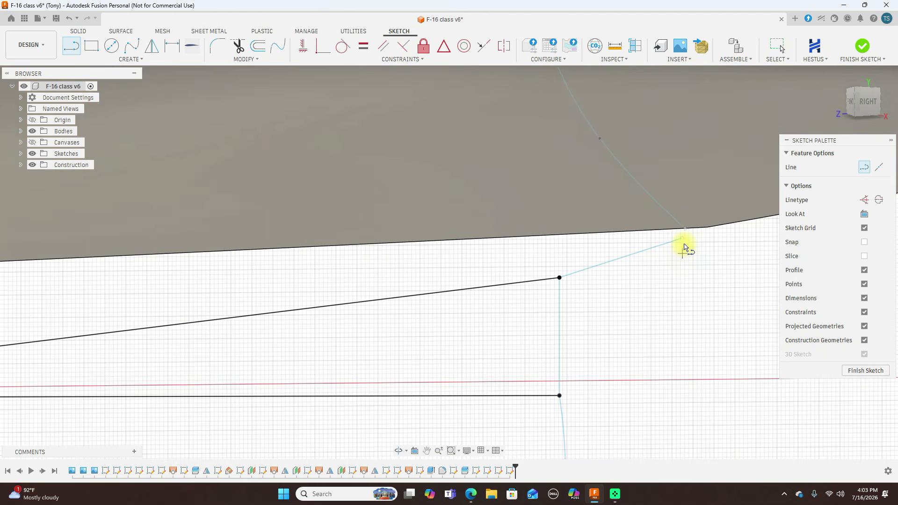
{"action": "scroll", "coordinate": [684, 243], "scroll_direction": "down", "scroll_amount": 1}
{"action": "left_click", "coordinate": [683, 239]}
{"action": "scroll", "coordinate": [684, 243], "scroll_direction": "down", "scroll_amount": 1}
{"action": "scroll", "coordinate": [684, 243], "scroll_direction": "down", "scroll_amount": 1}
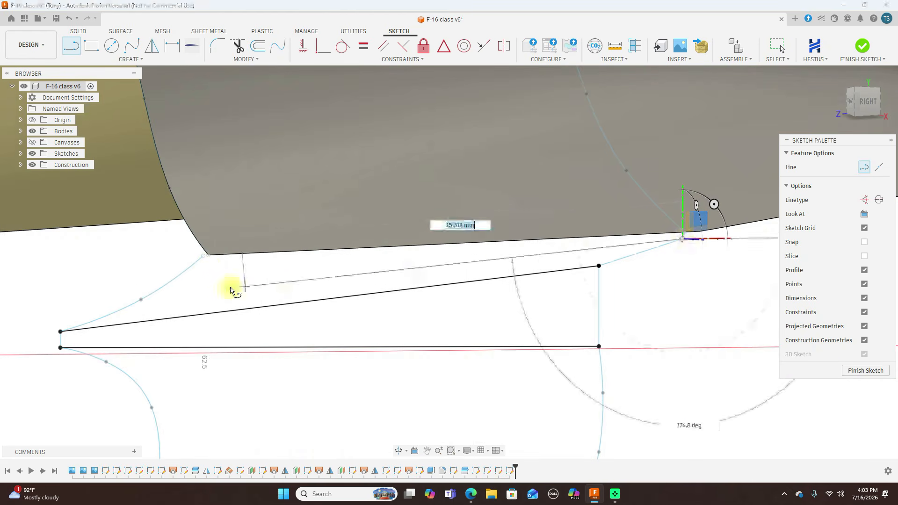
{"action": "scroll", "coordinate": [205, 261], "scroll_direction": "up", "scroll_amount": 3}
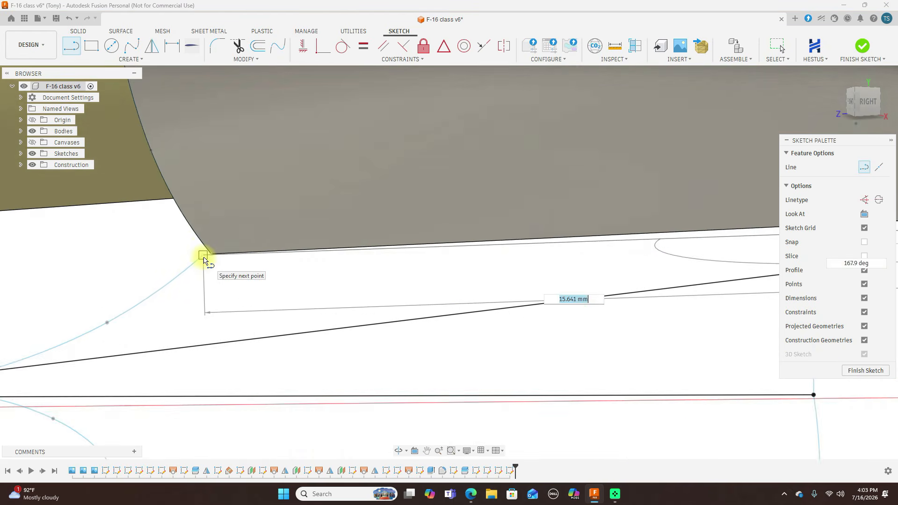
{"action": "left_click", "coordinate": [203, 255]}
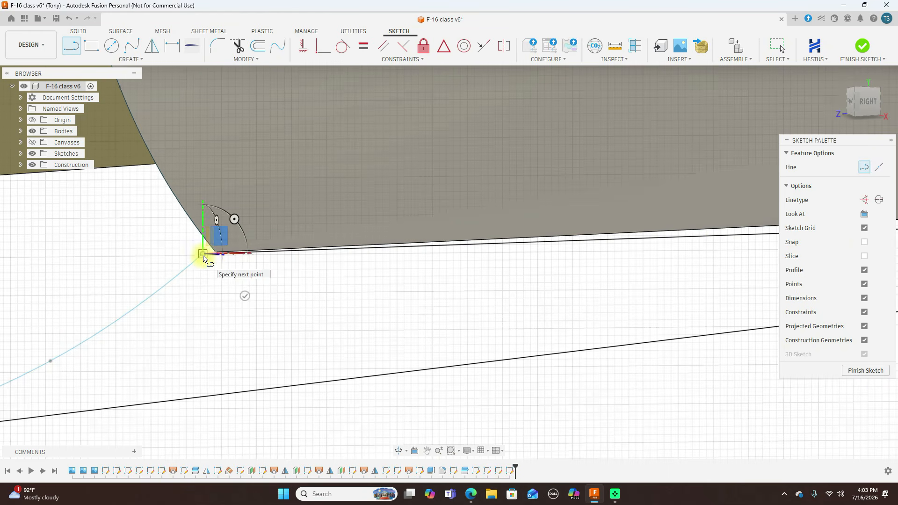
{"action": "right_click", "coordinate": [206, 255]}
{"action": "left_click", "coordinate": [239, 247]}
- Connect the bottom endpoints of the fourth and fifth cross-sections' lobe splines with a straight line
{"action": "scroll", "coordinate": [309, 278], "scroll_direction": "down", "scroll_amount": 8}
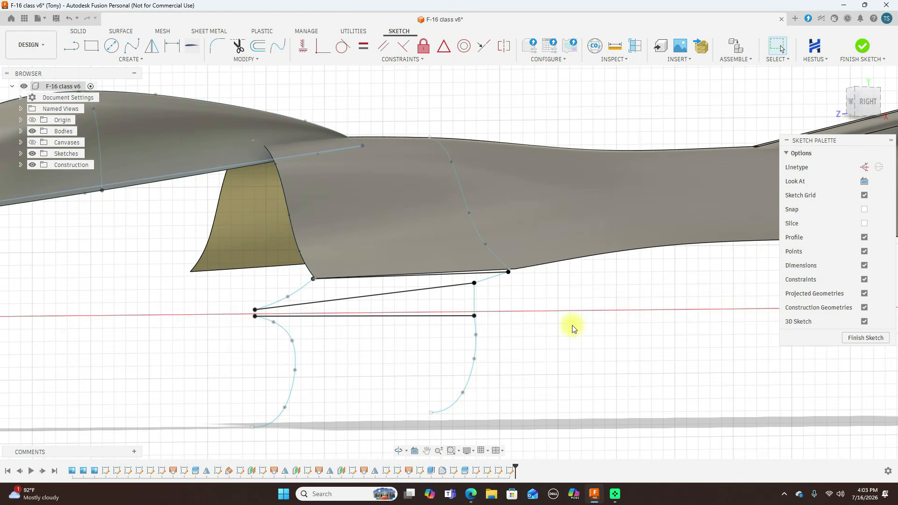
{"action": "scroll", "coordinate": [515, 340], "scroll_direction": "up", "scroll_amount": 2}
{"action": "middle_click_drag", "start_coordinate": [552, 296], "coordinate": [628, 256]}
{"action": "scroll", "coordinate": [580, 284], "scroll_direction": "up", "scroll_amount": 2}
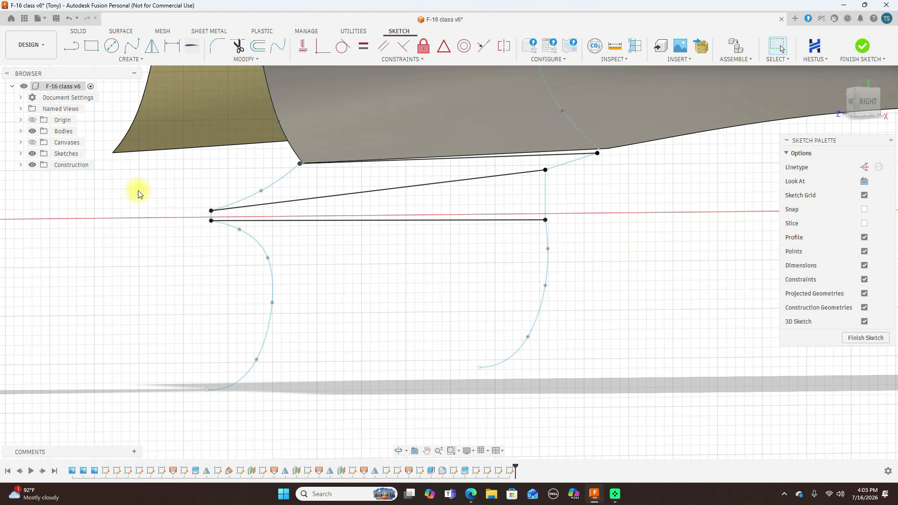
{"action": "key", "text": "l"}
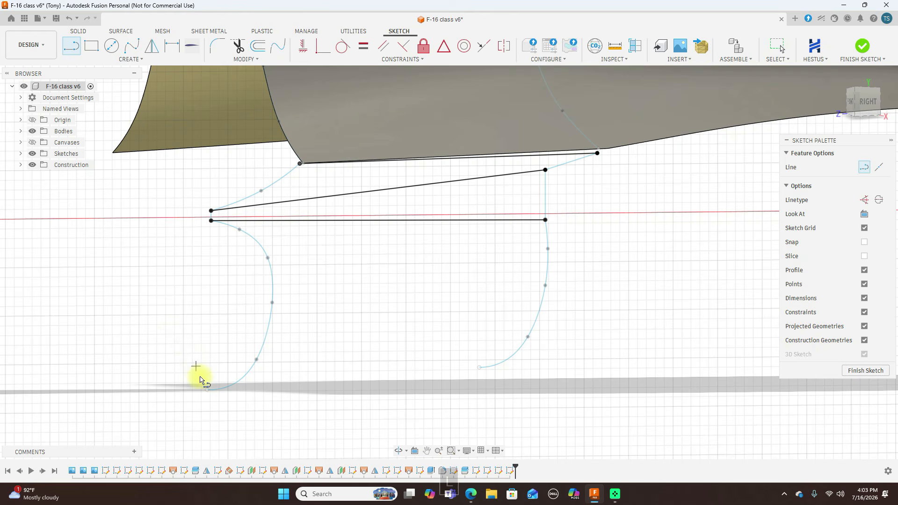
{"action": "left_click", "coordinate": [206, 389]}
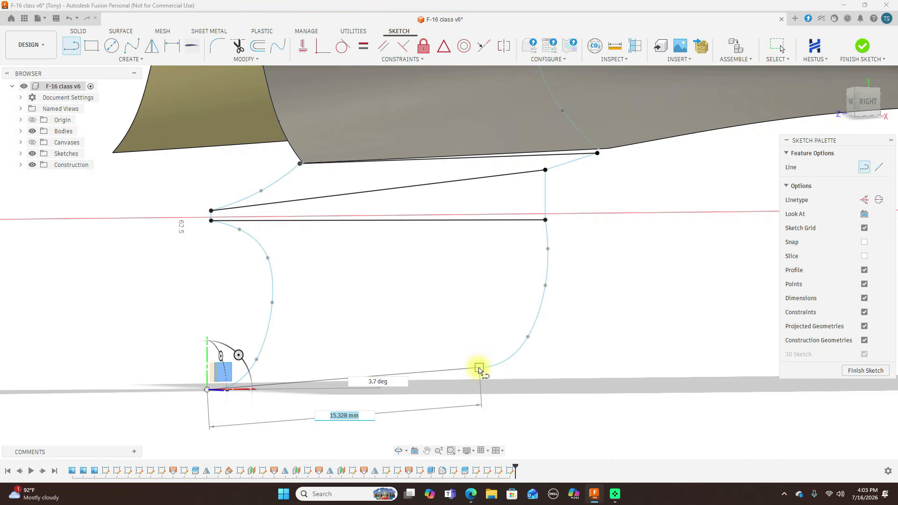
{"action": "left_click", "coordinate": [480, 369]}
{"action": "right_click", "coordinate": [481, 367]}
{"action": "left_click", "coordinate": [532, 367]}
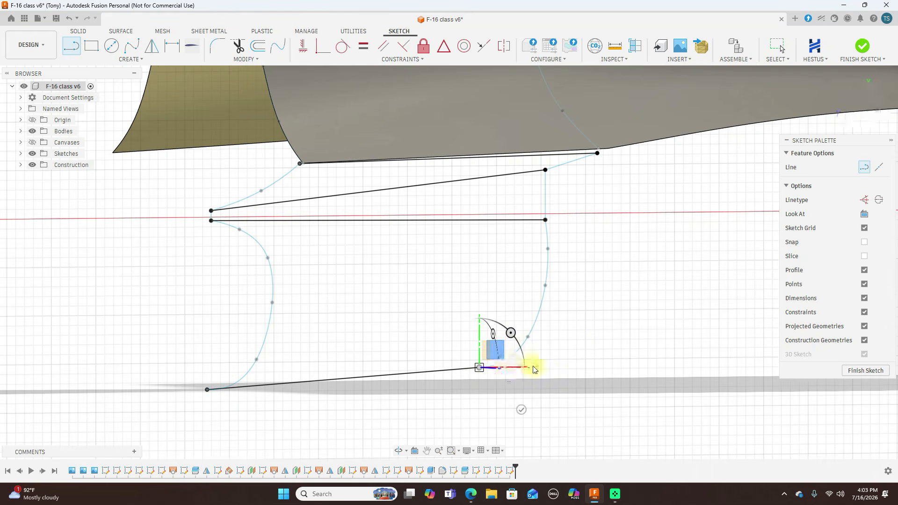
- Draw a line joining the two lobe splines partway down, between their middle and their lower ends
{"action": "key", "text": "l"}
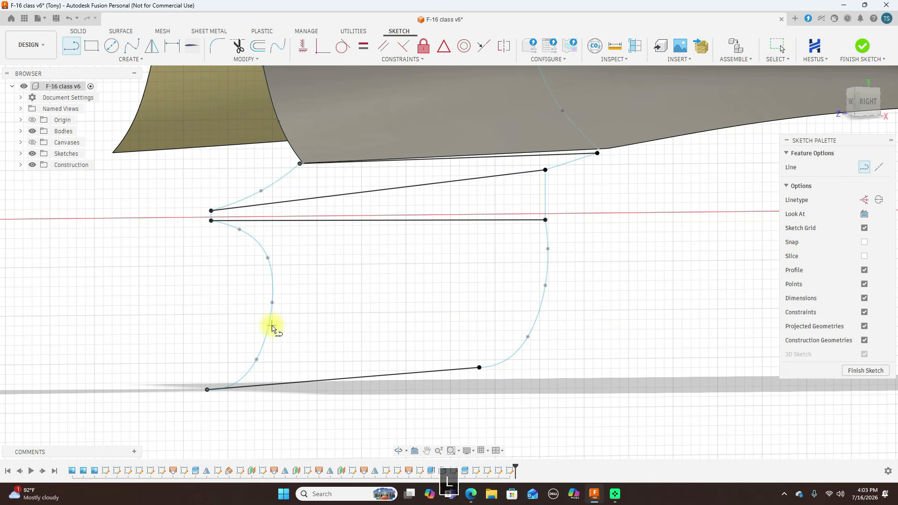
{"action": "left_click", "coordinate": [269, 326]}
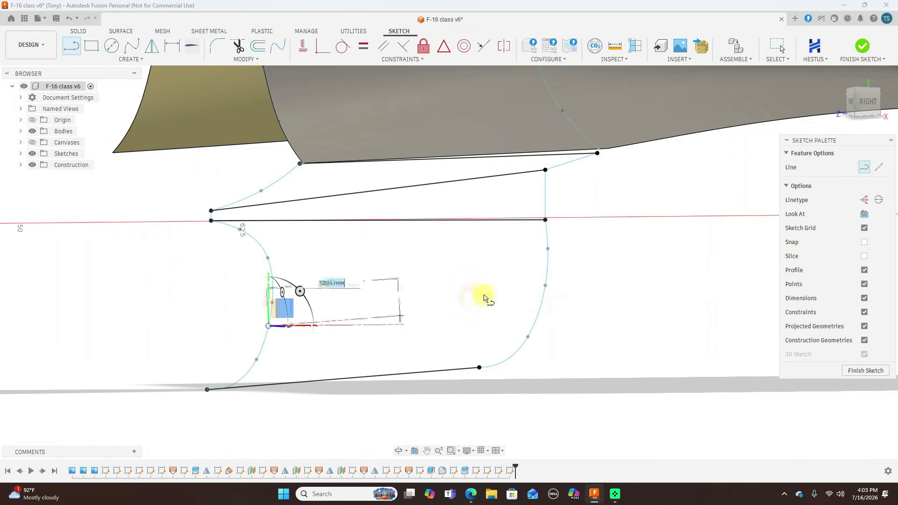
{"action": "left_click", "coordinate": [542, 303]}
{"action": "right_click", "coordinate": [539, 301]}
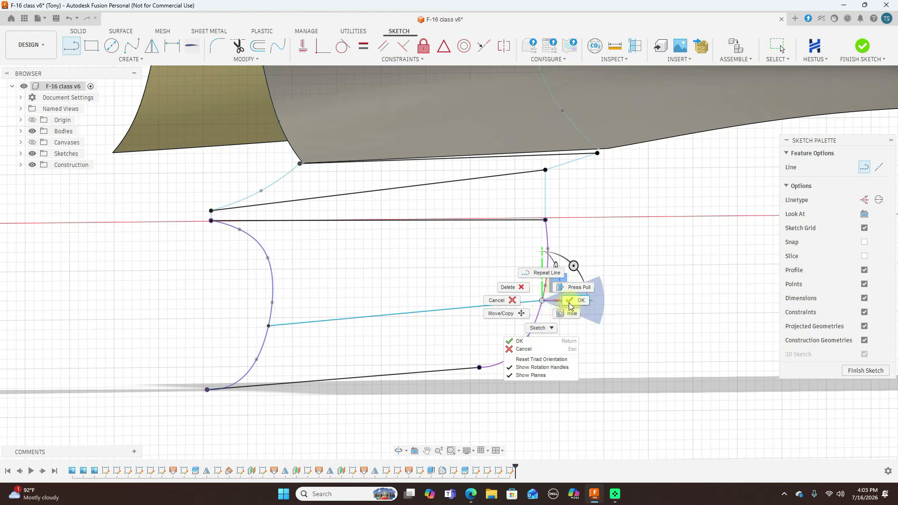
{"action": "left_click", "coordinate": [582, 304]}
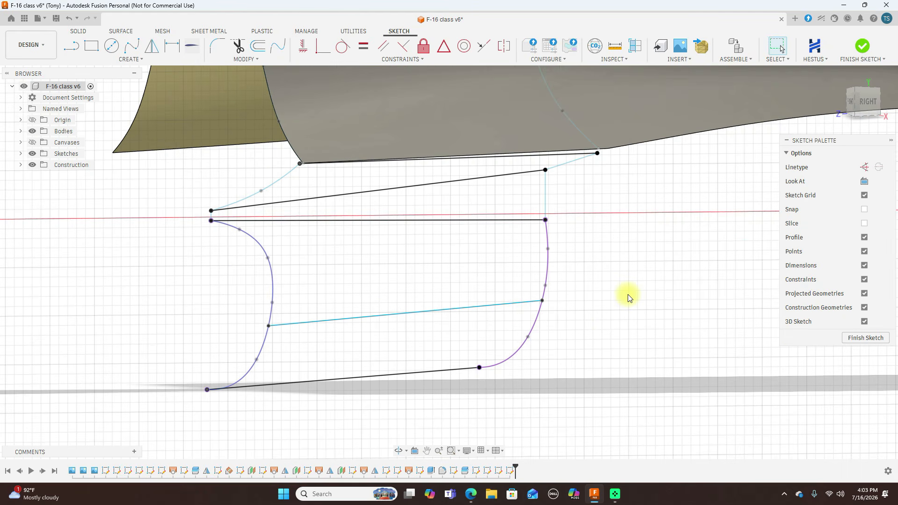
- Draw another line about 15.4 mm long joining the two lobe splines near their upper ends
{"action": "key", "text": "l"}
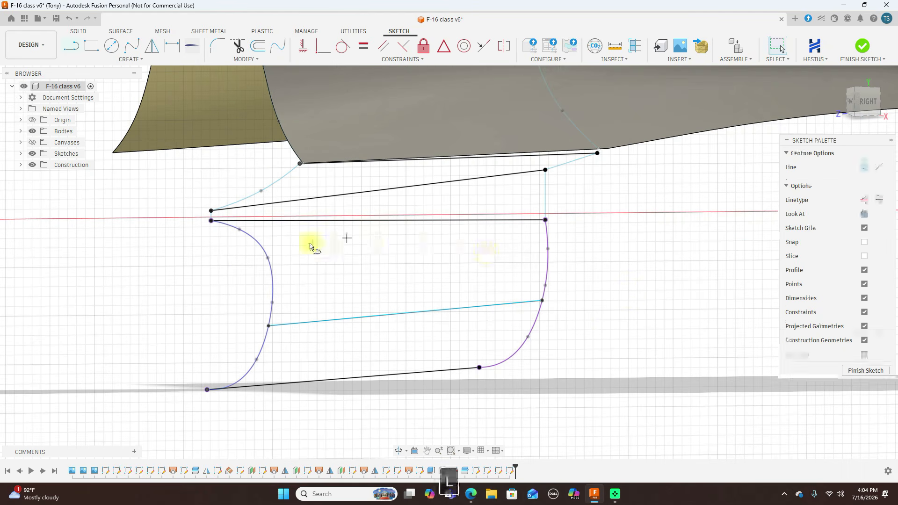
{"action": "left_click", "coordinate": [263, 250]}
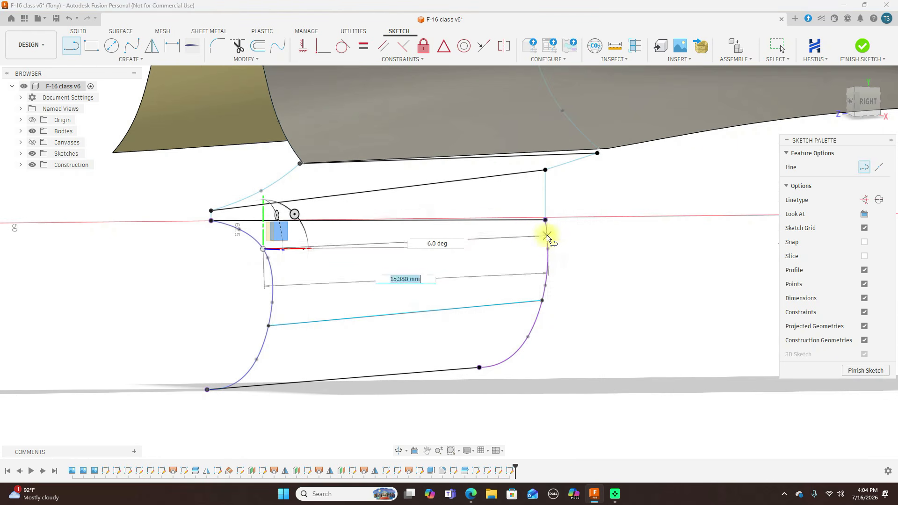
{"action": "scroll", "coordinate": [548, 244], "scroll_direction": "up", "scroll_amount": 2}
{"action": "left_click", "coordinate": [549, 239]}
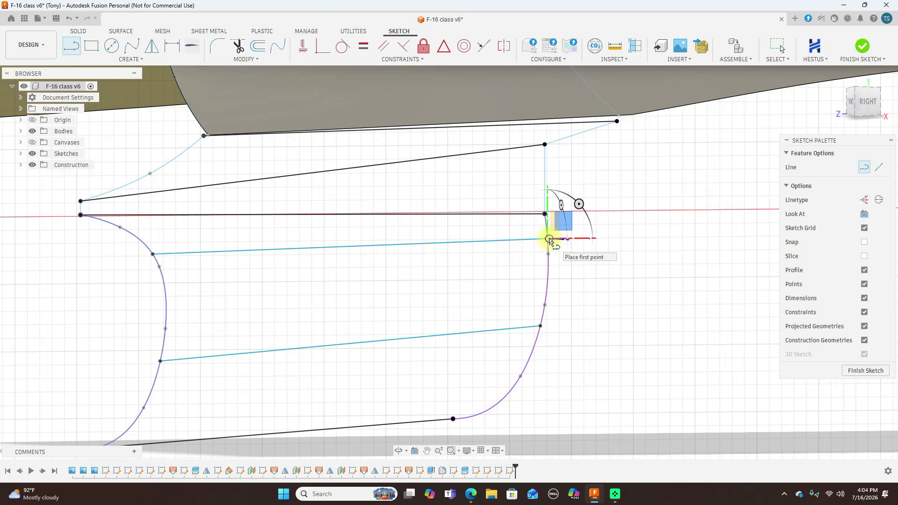
{"action": "right_click", "coordinate": [549, 240]}
{"action": "left_click", "coordinate": [574, 240]}
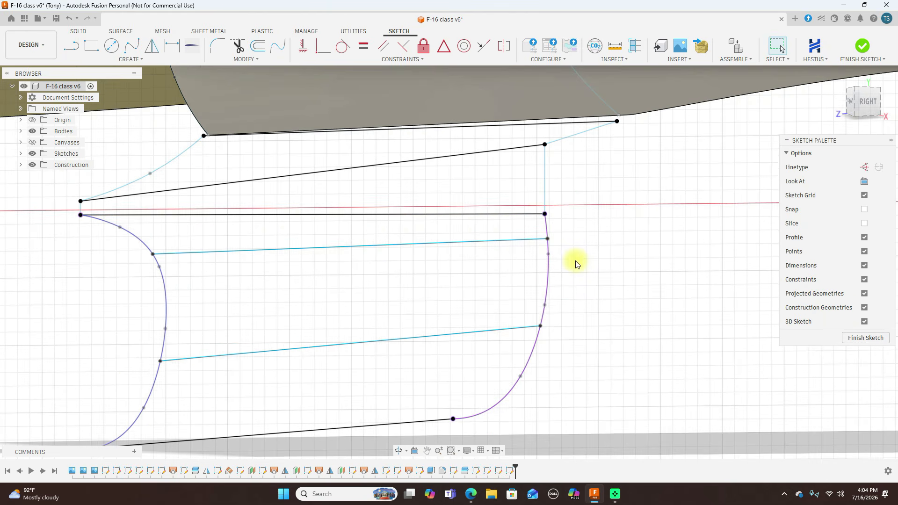
- Check the connecting lines straight from the side and finish the sketch
{"action": "scroll", "coordinate": [576, 264], "scroll_direction": "down", "scroll_amount": 2}
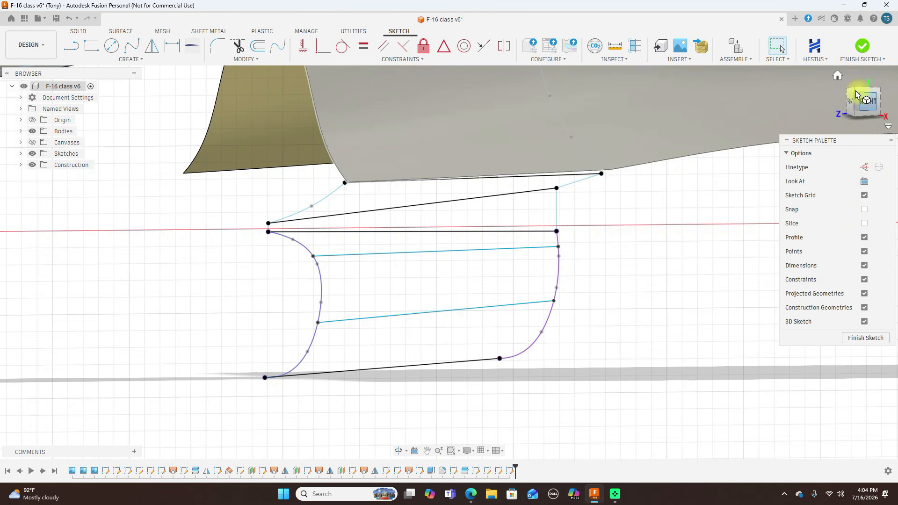
{"action": "left_click", "coordinate": [864, 102]}
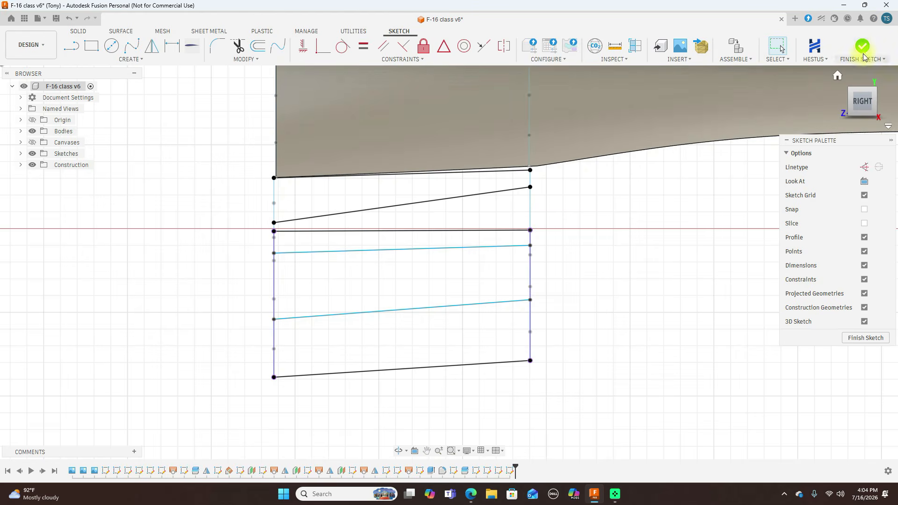
{"action": "left_click", "coordinate": [863, 56]}
- Start a surface loft with the fourth cross-section's upper spline, short vertical line and lobe spline as the first profile
{"action": "scroll", "coordinate": [711, 231], "scroll_direction": "down", "scroll_amount": 4}
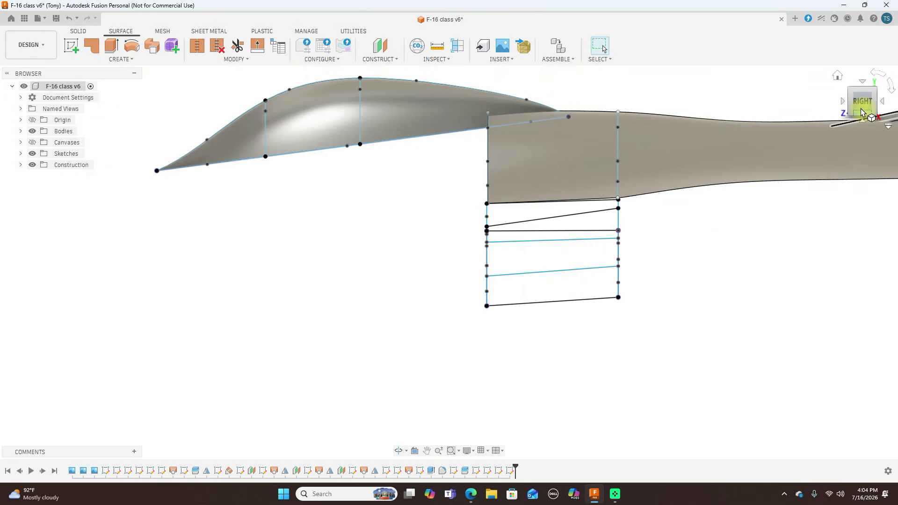
{"action": "mouse_move", "coordinate": [858, 104]}
{"action": "left_mouse_down"}
{"action": "mouse_move", "coordinate": [875, 104]}
{"action": "mouse_move", "coordinate": [10, 106]}
{"action": "mouse_move", "coordinate": [702, 231]}
{"action": "left_mouse_up"}
{"action": "scroll", "coordinate": [702, 230], "scroll_direction": "up", "scroll_amount": 3}
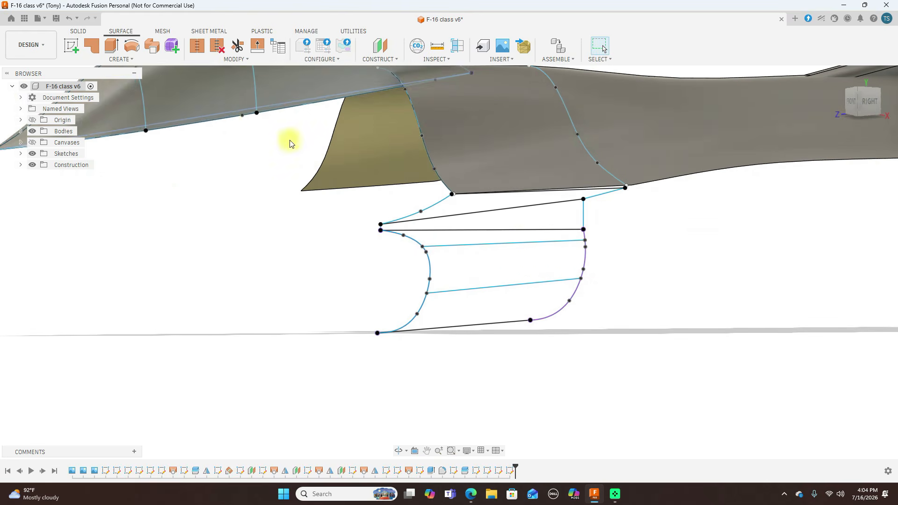
{"action": "left_click", "coordinate": [124, 60]}
{"action": "left_click", "coordinate": [96, 123]}
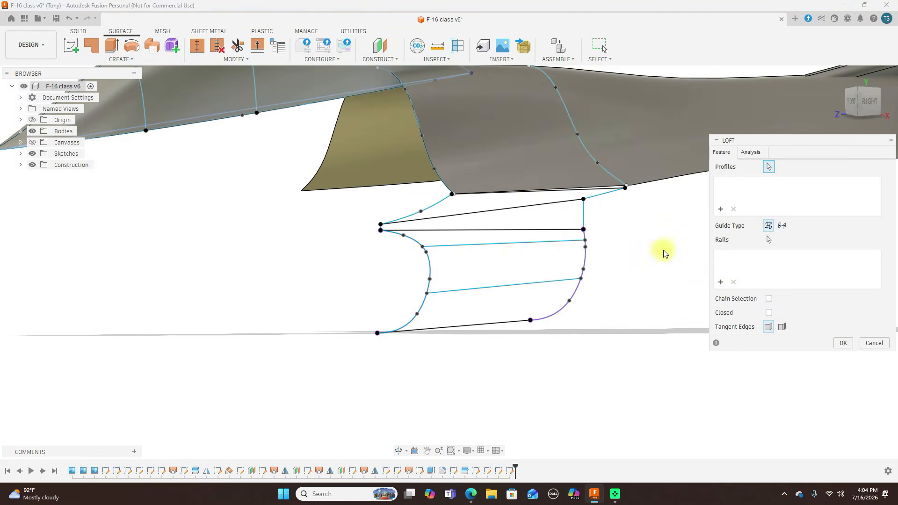
{"action": "scroll", "coordinate": [498, 262], "scroll_direction": "up", "scroll_amount": 2}
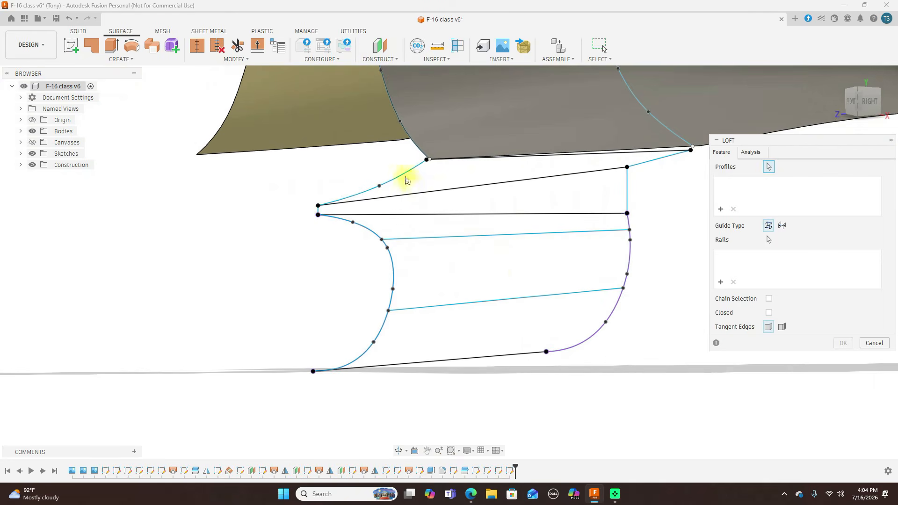
{"action": "left_click", "coordinate": [403, 175]}
{"action": "scroll", "coordinate": [341, 198], "scroll_direction": "up", "scroll_amount": 2}
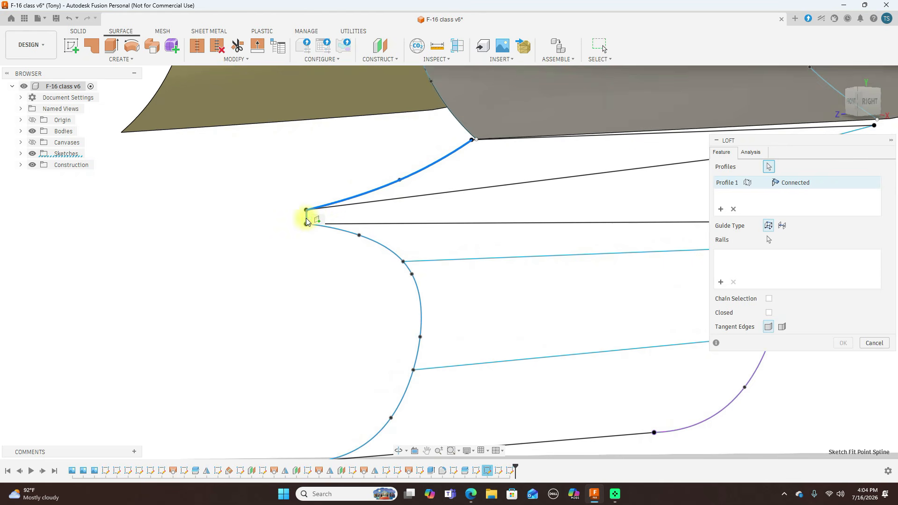
{"action": "left_click", "coordinate": [377, 238]}
- Add the fifth cross-section's upper line, vertical line and lobe spline as the loft's second profile
{"action": "scroll", "coordinate": [346, 291], "scroll_direction": "down", "scroll_amount": 2}
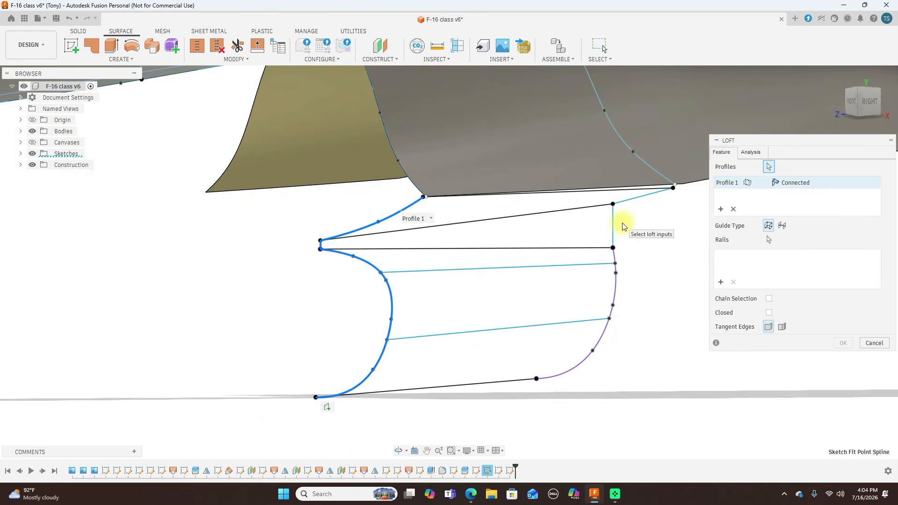
{"action": "left_click", "coordinate": [631, 204]}
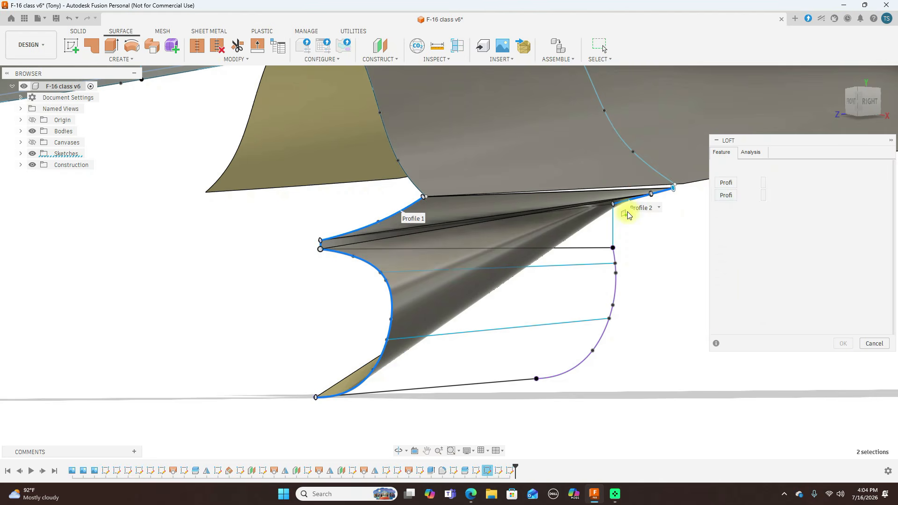
{"action": "left_click", "coordinate": [614, 225]}
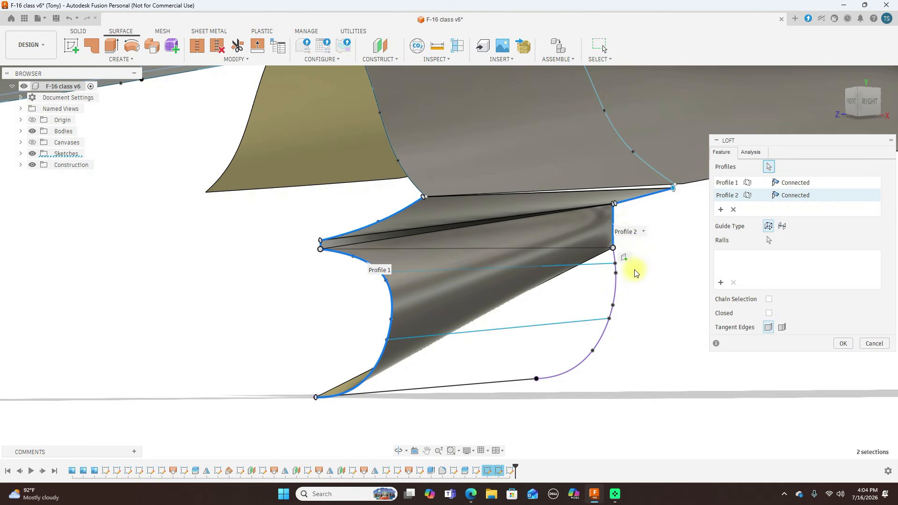
{"action": "left_click", "coordinate": [617, 285]}
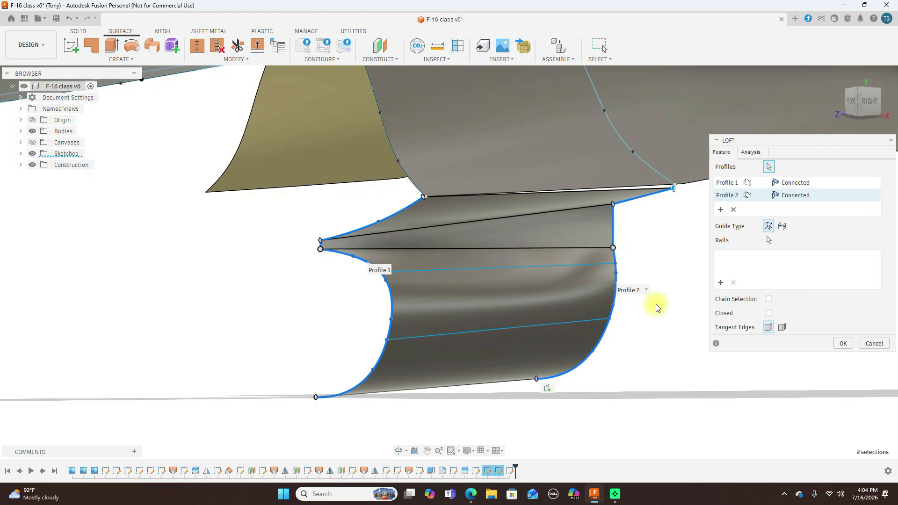
- Add the five lines connecting the two profiles as rails, including the lowest edge line, and complete the surface loft
{"action": "left_click", "coordinate": [722, 283]}
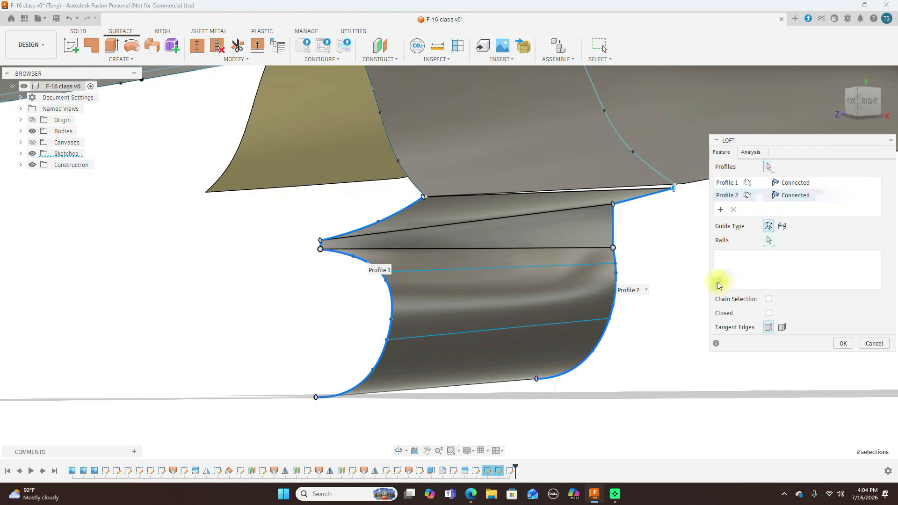
{"action": "left_click", "coordinate": [547, 266]}
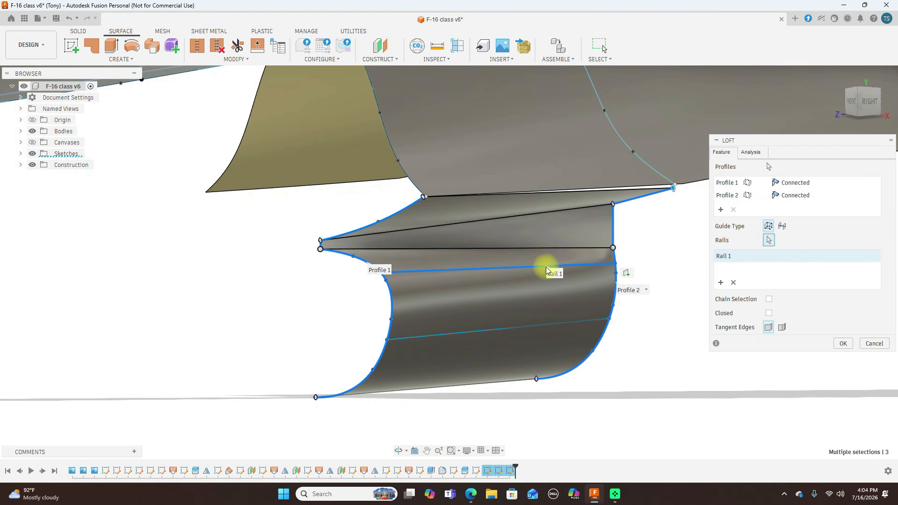
{"action": "left_click", "coordinate": [869, 107]}
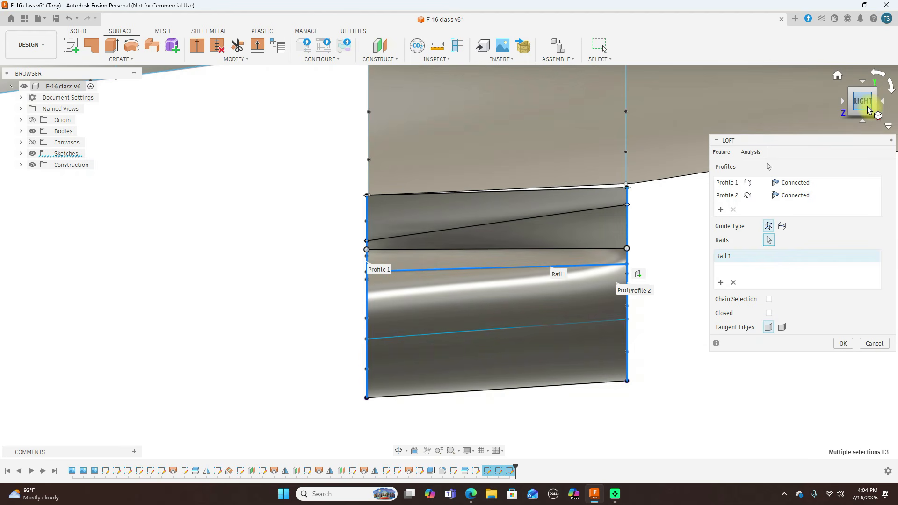
{"action": "left_click", "coordinate": [543, 250]}
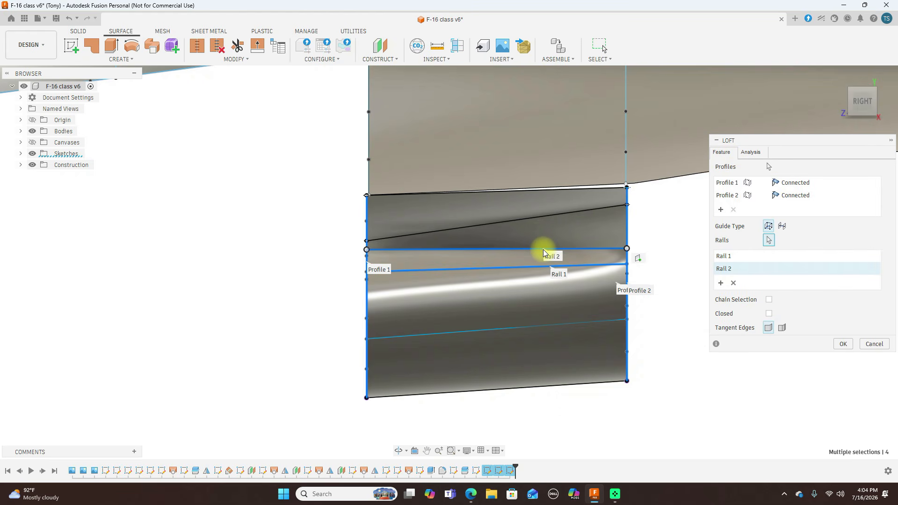
{"action": "left_click", "coordinate": [531, 221]}
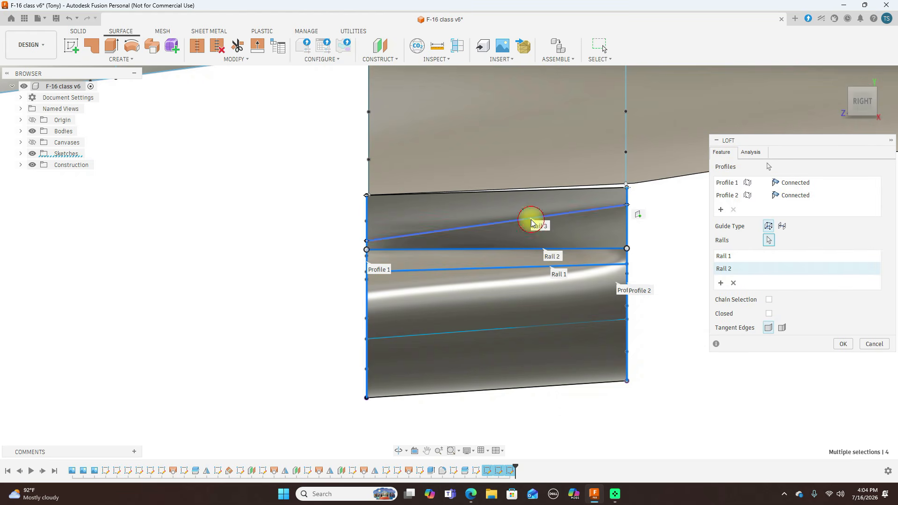
{"action": "left_click", "coordinate": [534, 326]}
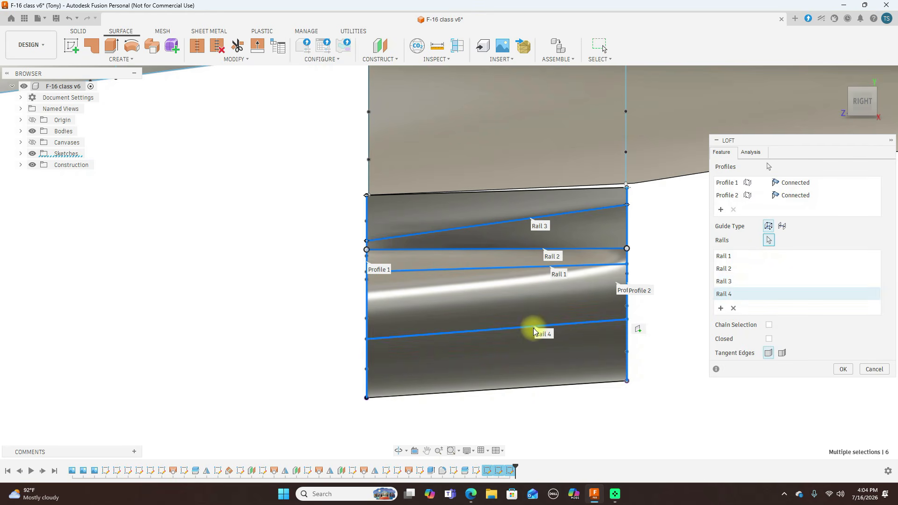
{"action": "left_click", "coordinate": [524, 389]}
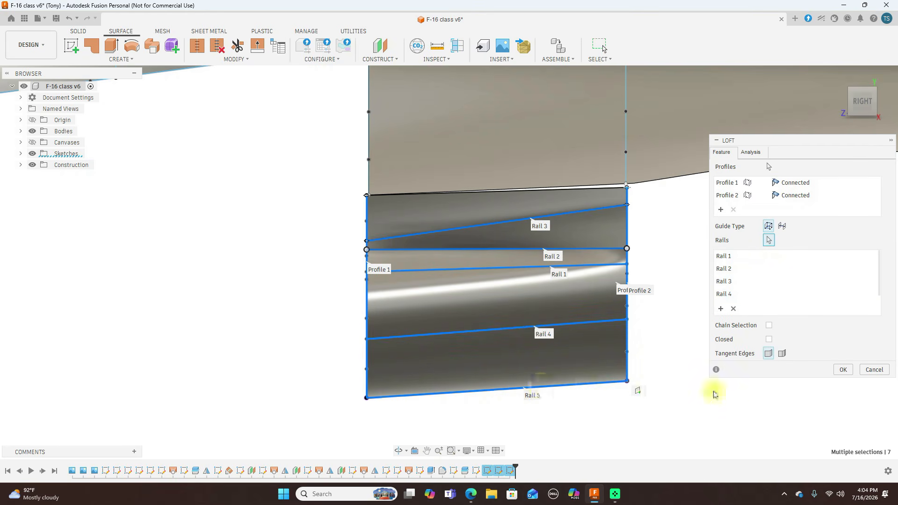
{"action": "left_click", "coordinate": [843, 371]}
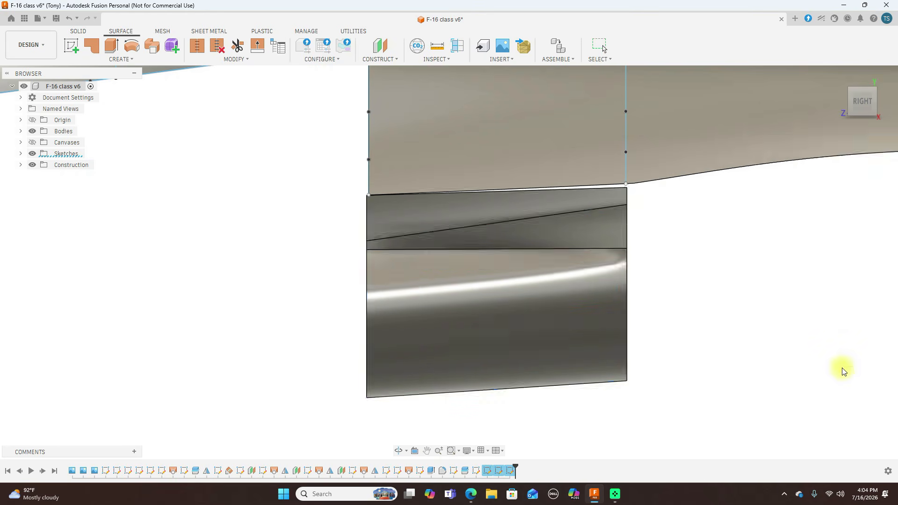
- View the new lofted surface from the front and side, and make Sketch29, Sketch30 and Sketch31 visible
{"action": "left_click", "coordinate": [858, 110]}
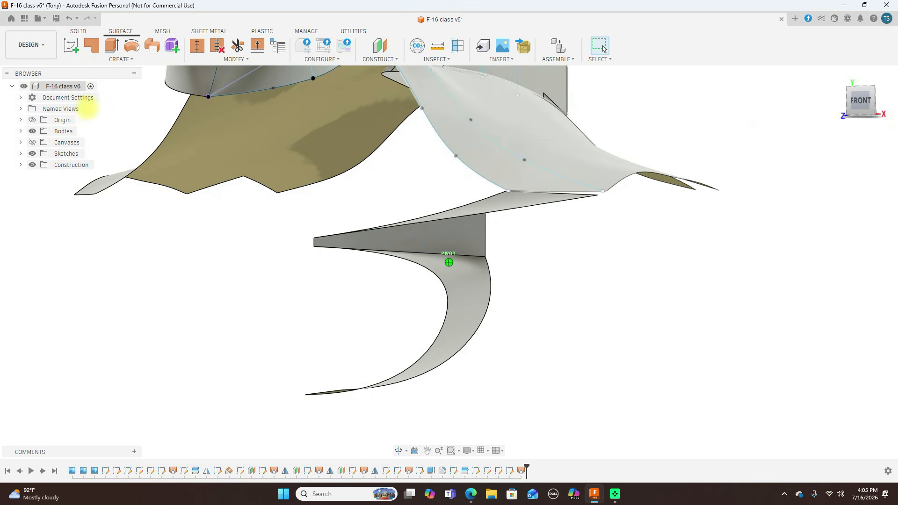
{"action": "left_click", "coordinate": [827, 100]}
{"action": "mouse_move", "coordinate": [826, 100]}
{"action": "left_mouse_down"}
{"action": "mouse_move", "coordinate": [761, 105]}
{"action": "mouse_move", "coordinate": [822, 110]}
{"action": "left_mouse_up"}
{"action": "left_click", "coordinate": [853, 113]}
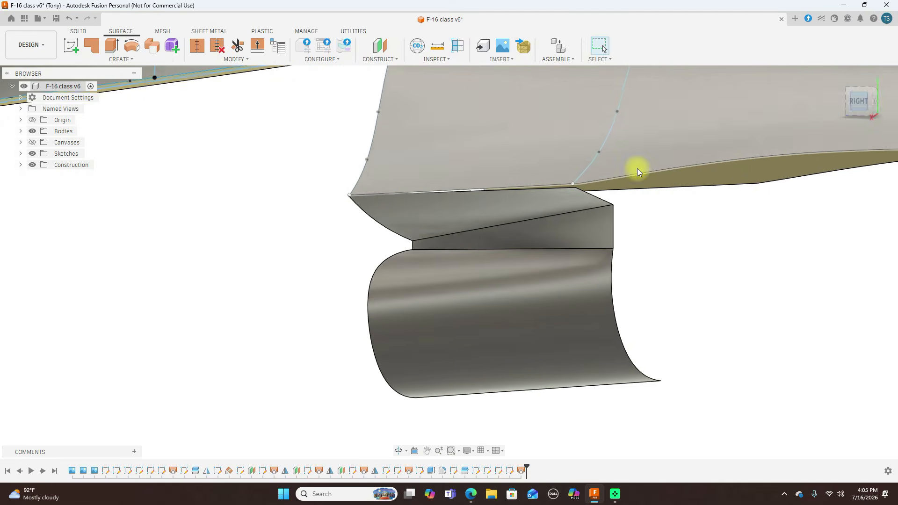
{"action": "scroll", "coordinate": [651, 216], "scroll_direction": "up", "scroll_amount": 1}
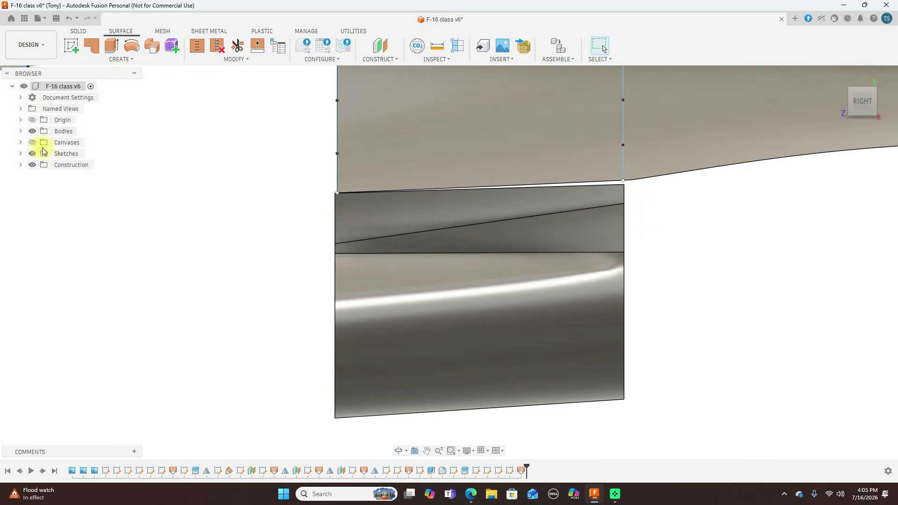
{"action": "left_click", "coordinate": [22, 153]}
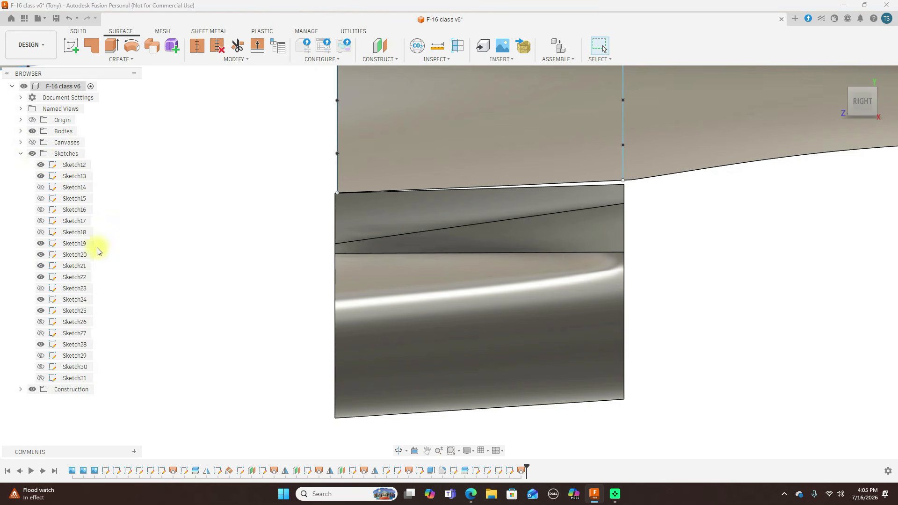
{"action": "left_click", "coordinate": [41, 368]}
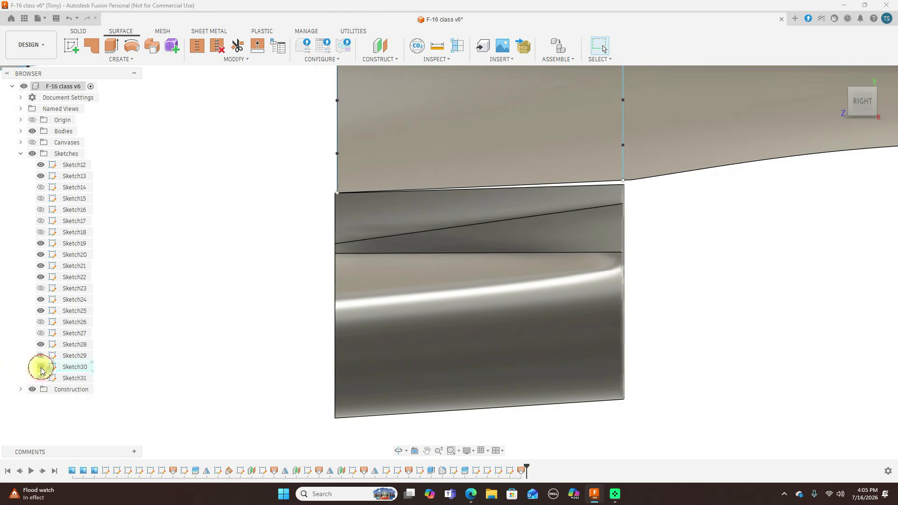
{"action": "left_click", "coordinate": [41, 356]}
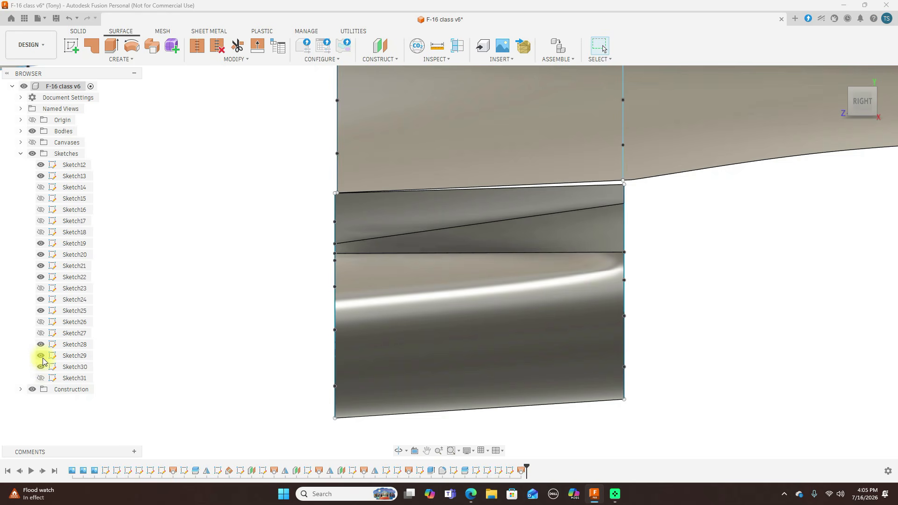
{"action": "left_click", "coordinate": [41, 377]}
- Examine the seam between the new loft's upper edge and the upper fuselage surface, especially at the fifth cross-section
{"action": "scroll", "coordinate": [236, 271], "scroll_direction": "up", "scroll_amount": 3}
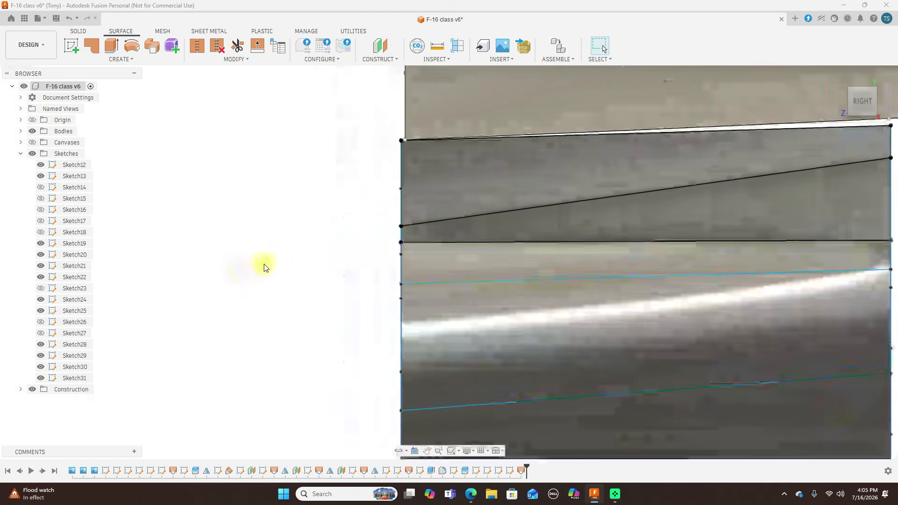
{"action": "scroll", "coordinate": [377, 198], "scroll_direction": "down", "scroll_amount": 2}
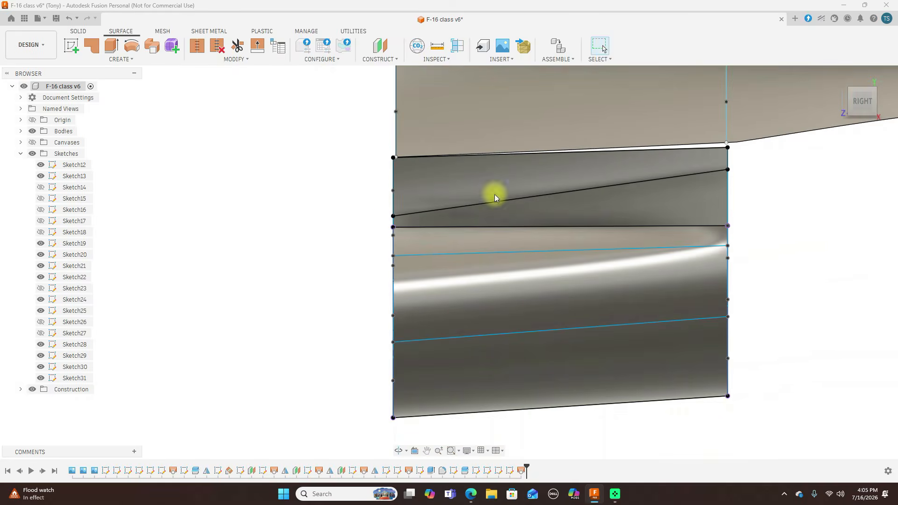
{"action": "mouse_move", "coordinate": [862, 105]}
{"action": "left_mouse_down"}
{"action": "mouse_move", "coordinate": [832, 165]}
{"action": "mouse_move", "coordinate": [764, 158]}
{"action": "mouse_move", "coordinate": [779, 163]}
{"action": "left_mouse_up"}
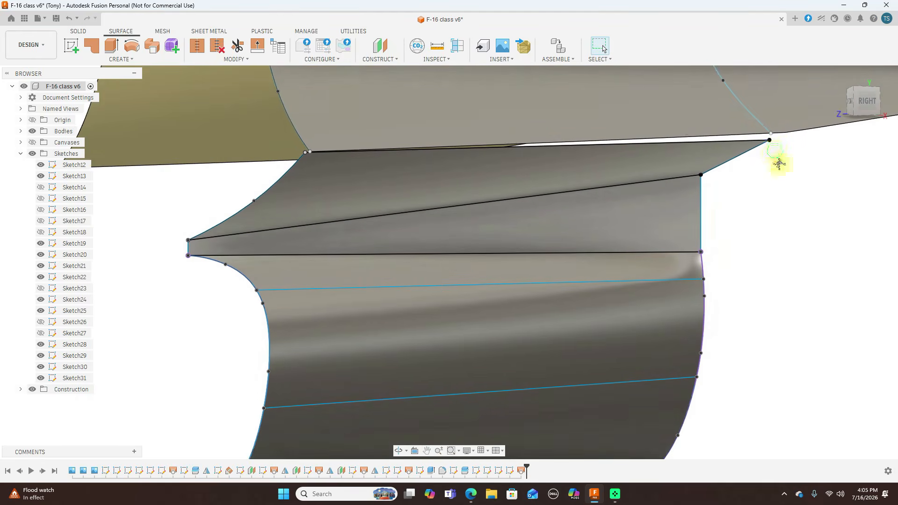
{"action": "middle_click_drag", "start_coordinate": [779, 163], "coordinate": [785, 188]}
{"action": "scroll", "coordinate": [780, 182], "scroll_direction": "up", "scroll_amount": 3}
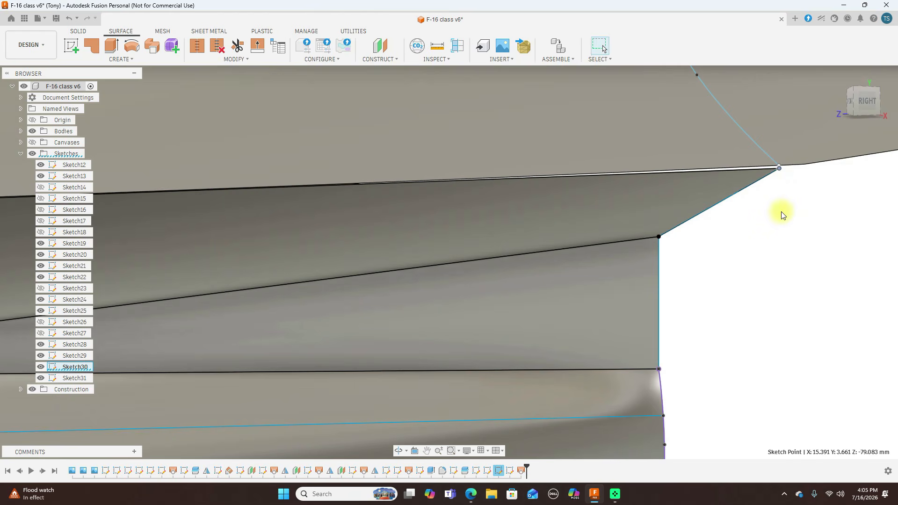
{"action": "scroll", "coordinate": [782, 210], "scroll_direction": "down", "scroll_amount": 3}
{"action": "scroll", "coordinate": [784, 213], "scroll_direction": "down", "scroll_amount": 3}
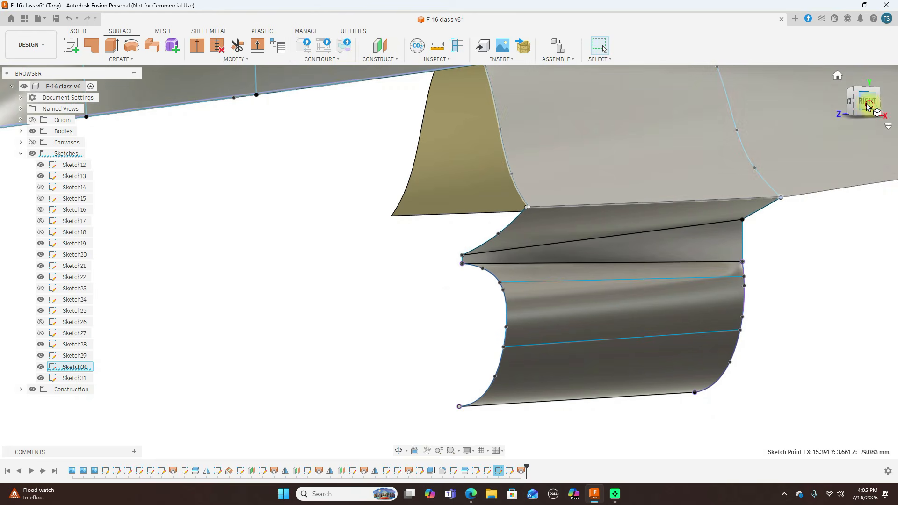
{"action": "left_click", "coordinate": [867, 101]}
- Mirror the lofted lower fuselage body across the origin's YZ plane as a new body
{"action": "scroll", "coordinate": [794, 267], "scroll_direction": "down", "scroll_amount": 3}
{"action": "middle_click_drag", "start_coordinate": [808, 297], "coordinate": [656, 286]}
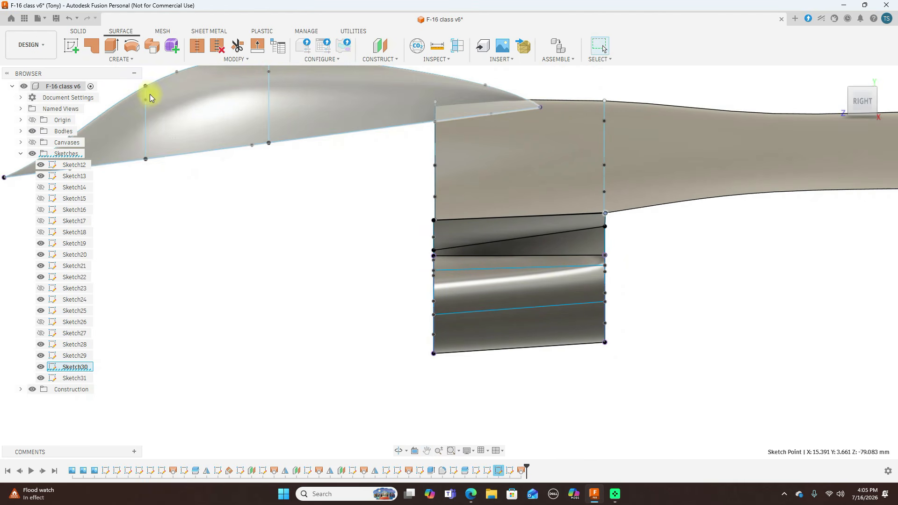
{"action": "left_click", "coordinate": [130, 60]}
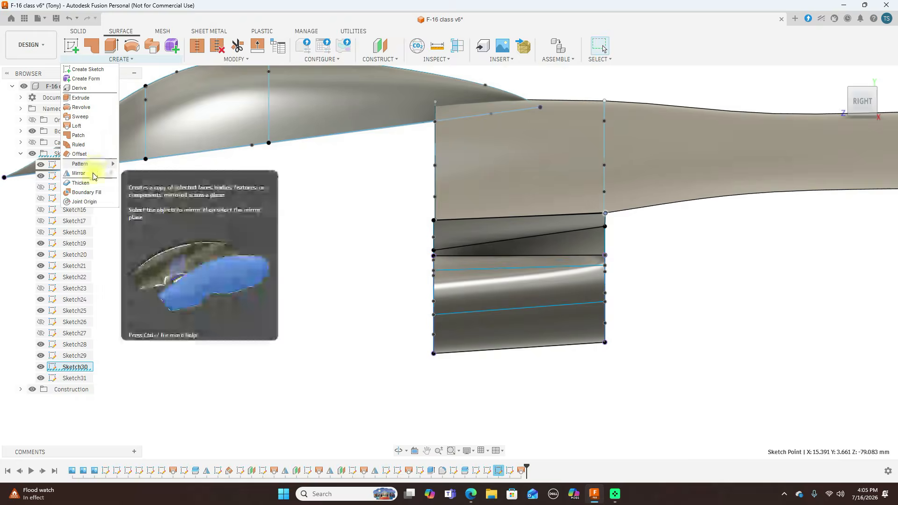
{"action": "left_click", "coordinate": [94, 173]}
{"action": "left_click", "coordinate": [482, 277]}
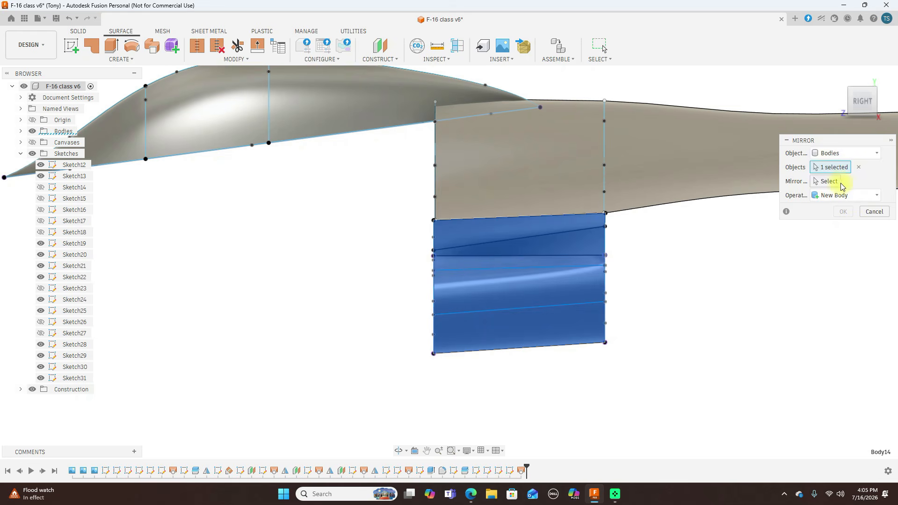
{"action": "scroll", "coordinate": [341, 268], "scroll_direction": "down", "scroll_amount": 3}
{"action": "middle_click_drag", "start_coordinate": [341, 268], "coordinate": [493, 296]}
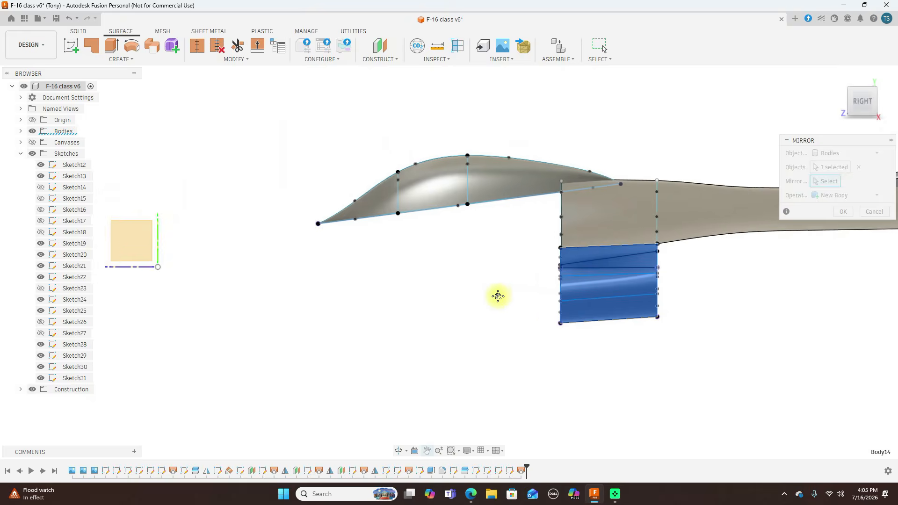
{"action": "left_click", "coordinate": [184, 233]}
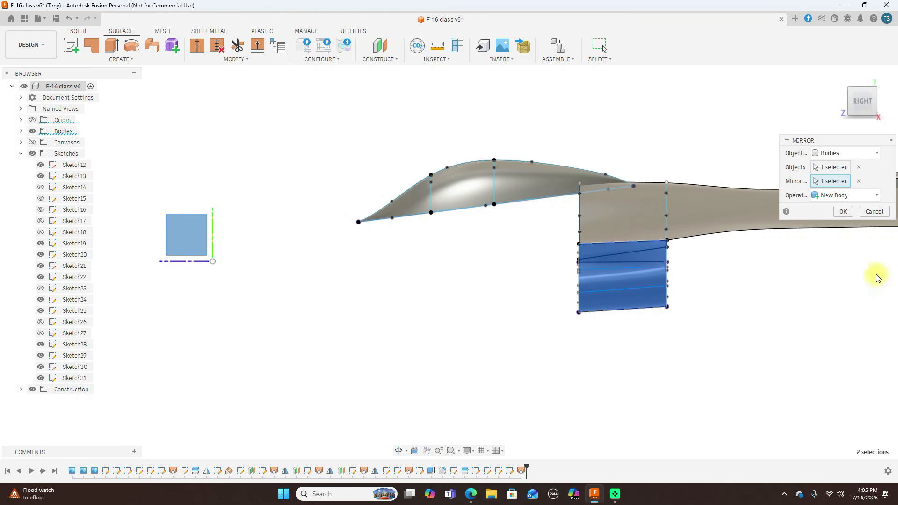
{"action": "left_click", "coordinate": [844, 212]}
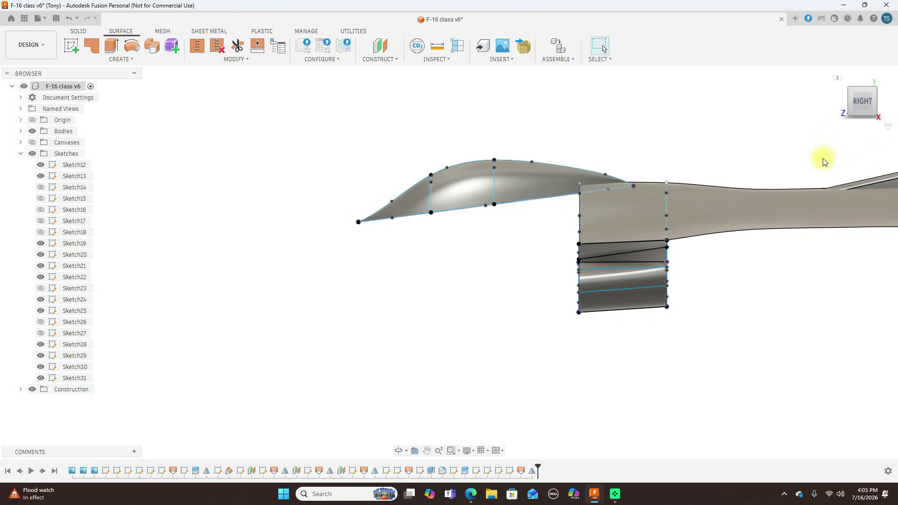
- Hide all sketches and show the blueprint canvases to compare the bodies with the side view and cross-sections
{"action": "left_click", "coordinate": [34, 153]}
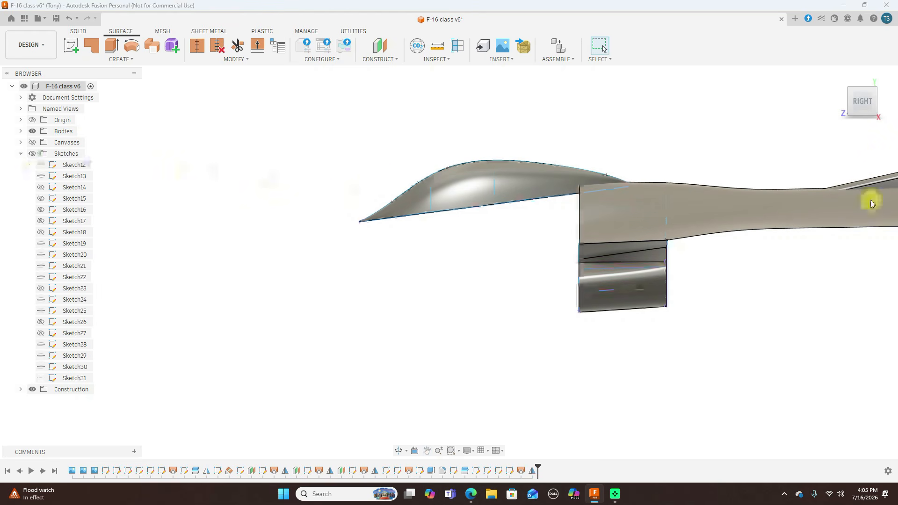
{"action": "mouse_move", "coordinate": [856, 103]}
{"action": "left_mouse_down"}
{"action": "mouse_move", "coordinate": [878, 106]}
{"action": "mouse_move", "coordinate": [10, 107]}
{"action": "mouse_move", "coordinate": [863, 101]}
{"action": "mouse_move", "coordinate": [794, 100]}
{"action": "mouse_move", "coordinate": [861, 119]}
{"action": "left_mouse_up"}
{"action": "left_click", "coordinate": [866, 105]}
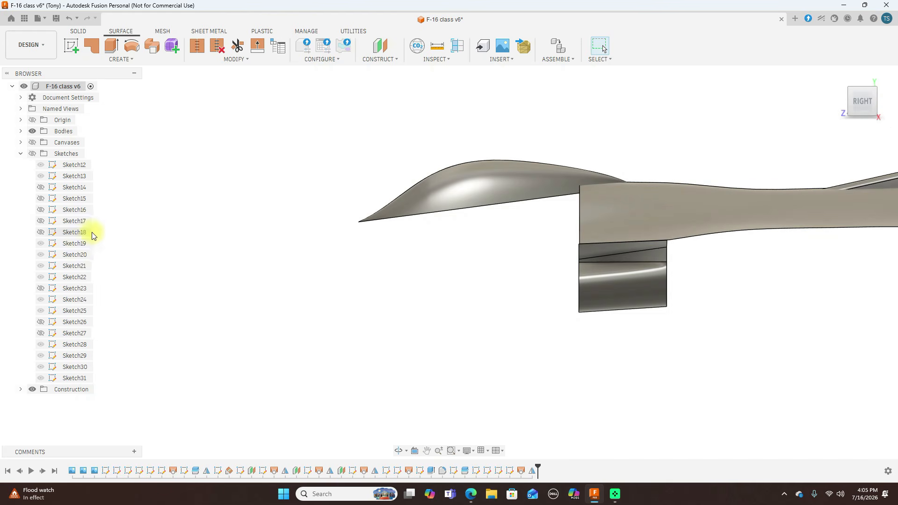
{"action": "left_click", "coordinate": [32, 143]}
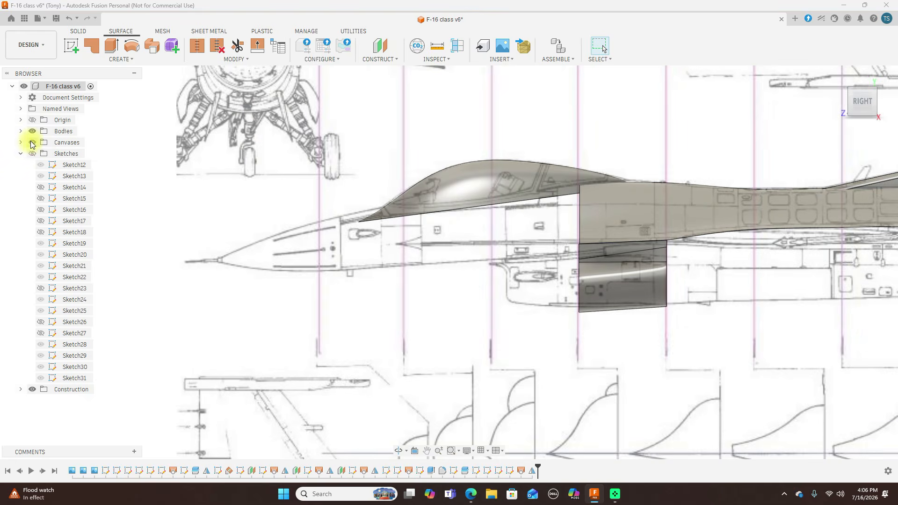
{"action": "scroll", "coordinate": [305, 257], "scroll_direction": "down", "scroll_amount": 2}
{"action": "middle_click_drag", "start_coordinate": [496, 328], "coordinate": [435, 315]}
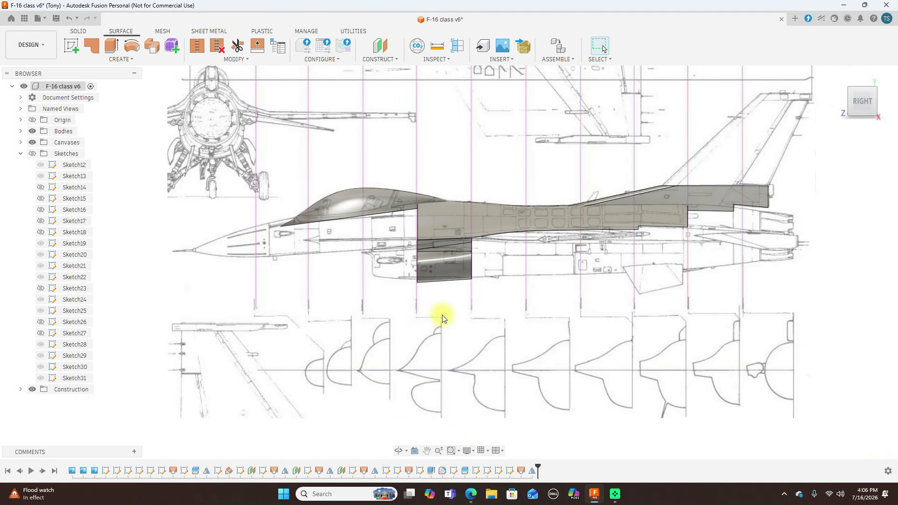
{"action": "scroll", "coordinate": [435, 307], "scroll_direction": "up", "scroll_amount": 2}
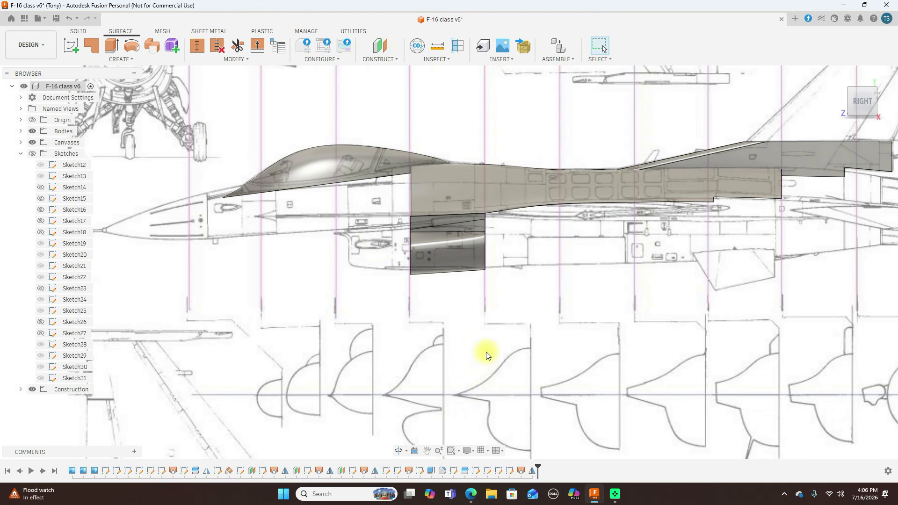
{"action": "scroll", "coordinate": [487, 356], "scroll_direction": "down", "scroll_amount": 2}
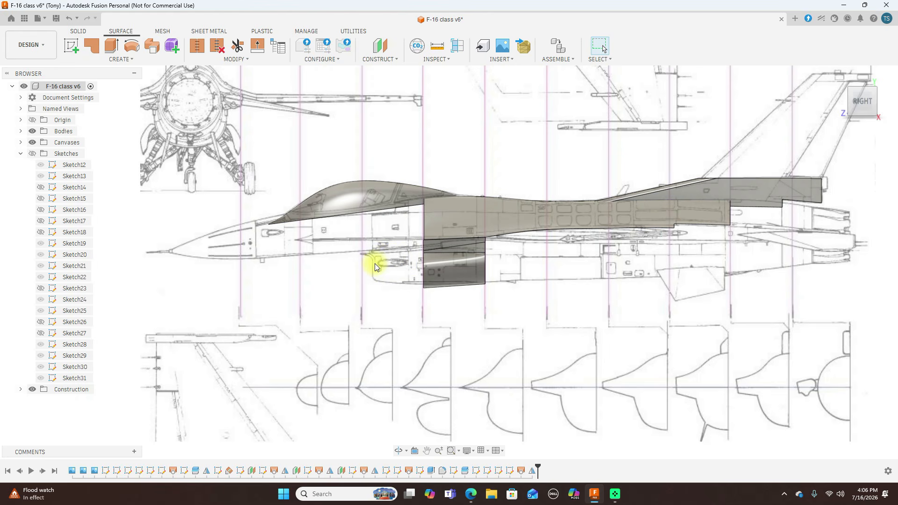
- Show the origin and construct a plane offset -51 mm from the XY plane, at the air intake's front lip in the side-view blueprint
{"action": "scroll", "coordinate": [402, 280], "scroll_direction": "up", "scroll_amount": 3}
{"action": "scroll", "coordinate": [402, 280], "scroll_direction": "down", "scroll_amount": 2}
{"action": "middle_click_drag", "start_coordinate": [419, 319], "coordinate": [467, 306]}
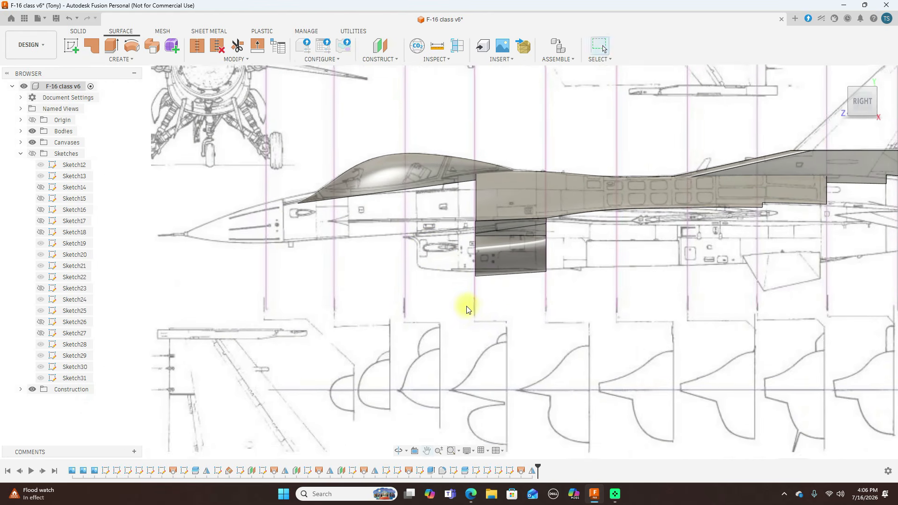
{"action": "scroll", "coordinate": [467, 309], "scroll_direction": "up", "scroll_amount": 2}
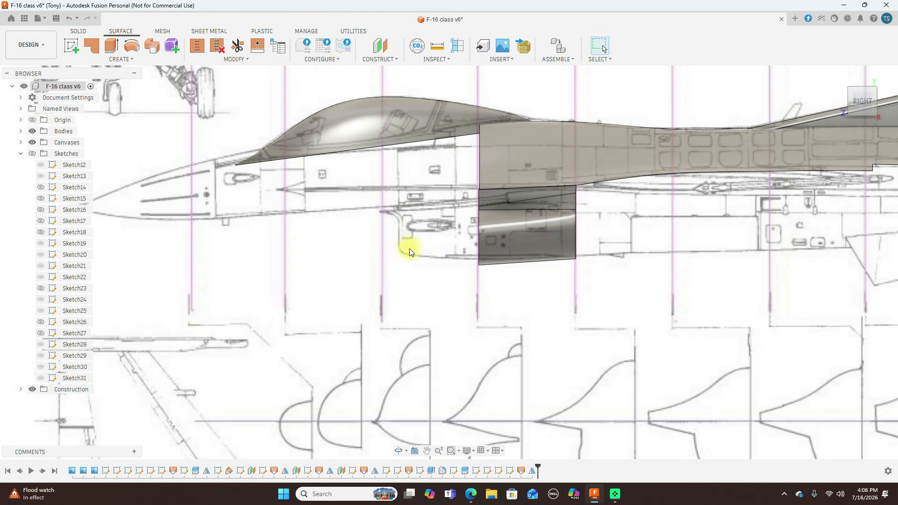
{"action": "middle_click_drag", "start_coordinate": [412, 289], "coordinate": [432, 216]}
{"action": "scroll", "coordinate": [412, 280], "scroll_direction": "down", "scroll_amount": 2}
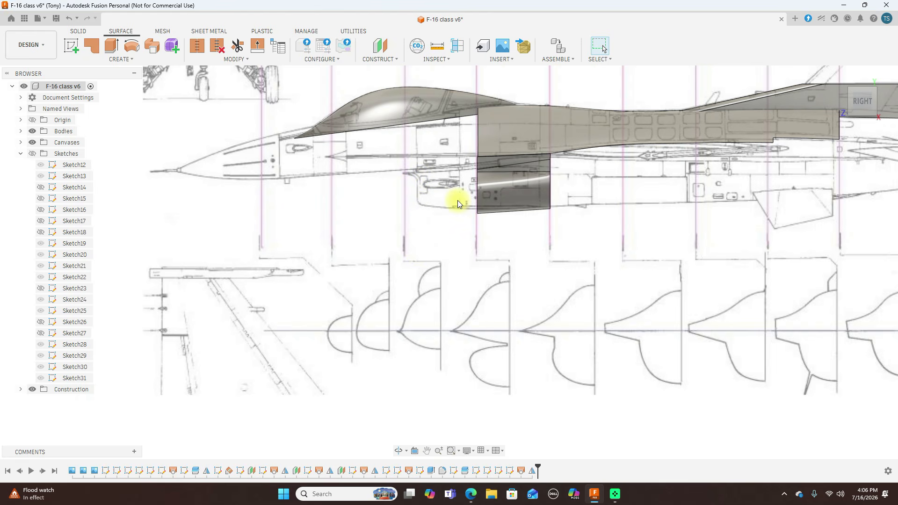
{"action": "scroll", "coordinate": [441, 251], "scroll_direction": "down", "scroll_amount": 2}
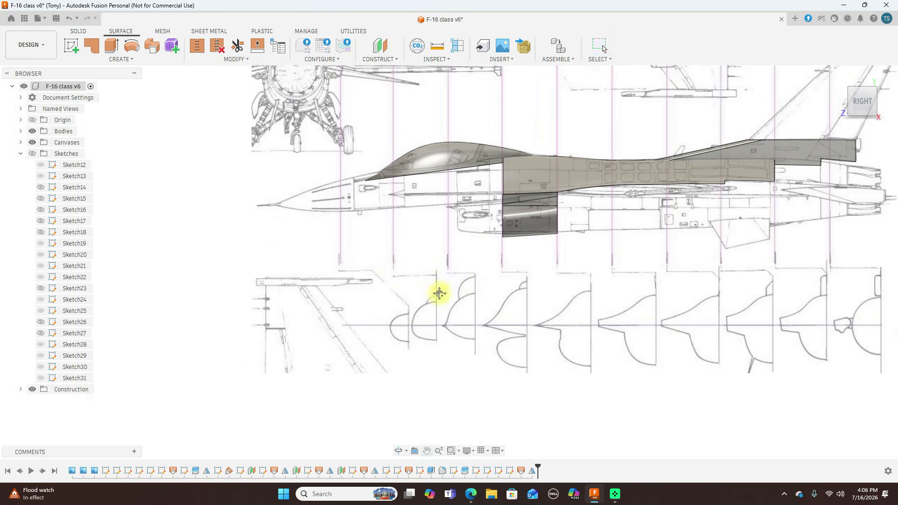
{"action": "left_click", "coordinate": [31, 121]}
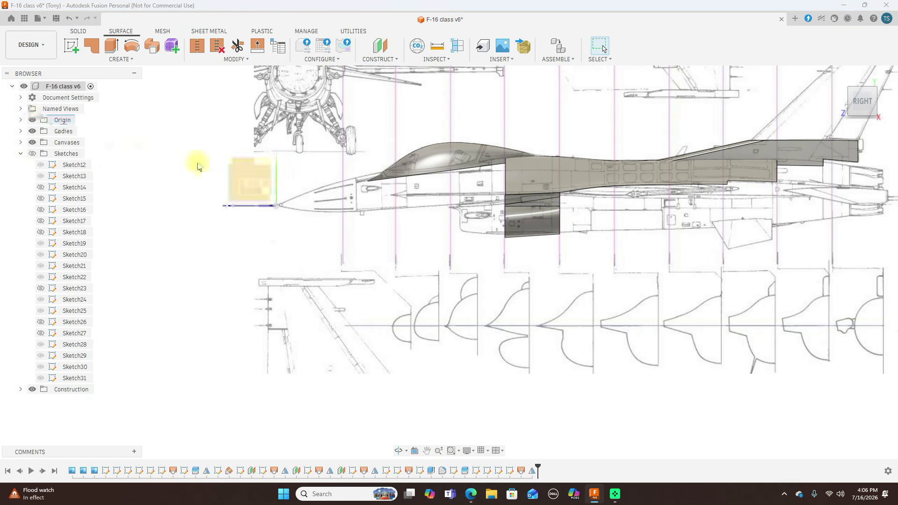
{"action": "left_click", "coordinate": [380, 58]}
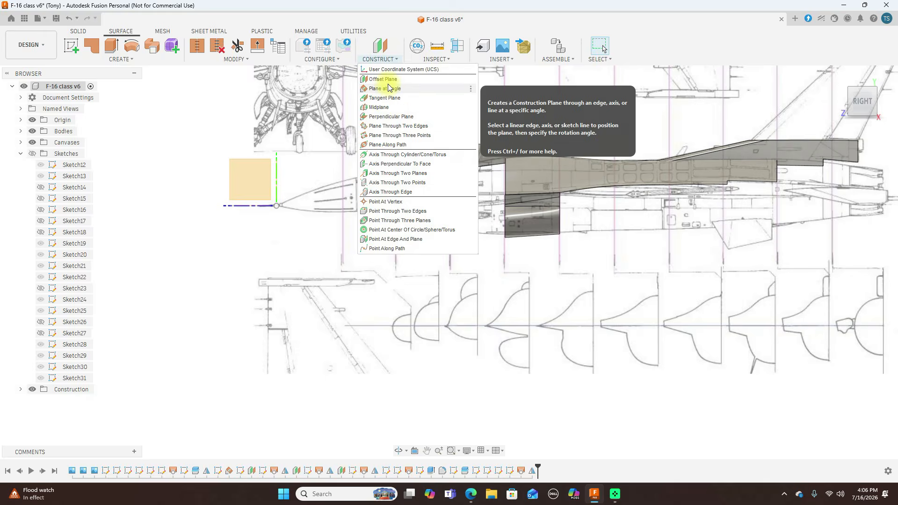
{"action": "left_click", "coordinate": [383, 78]}
{"action": "left_click", "coordinate": [278, 184]}
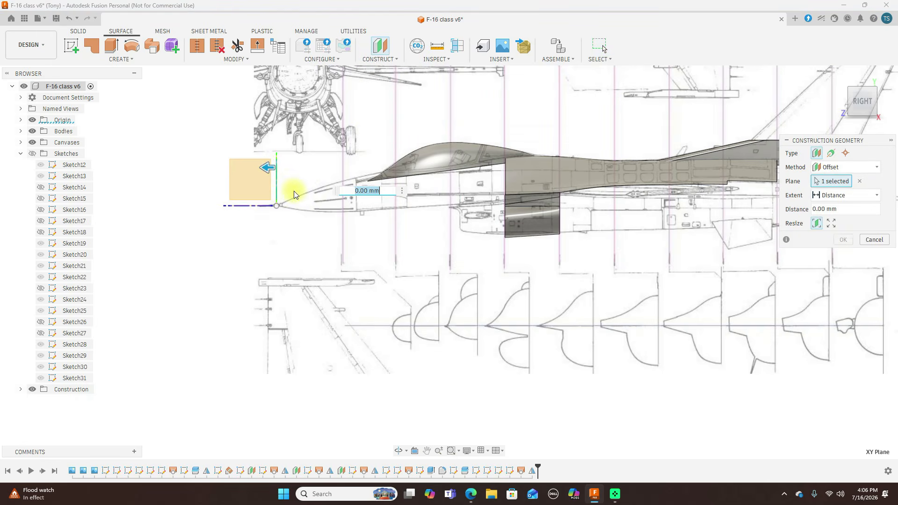
{"action": "left_click_drag", "start_coordinate": [280, 167], "coordinate": [474, 173]}
{"action": "scroll", "coordinate": [451, 184], "scroll_direction": "up", "scroll_amount": 2}
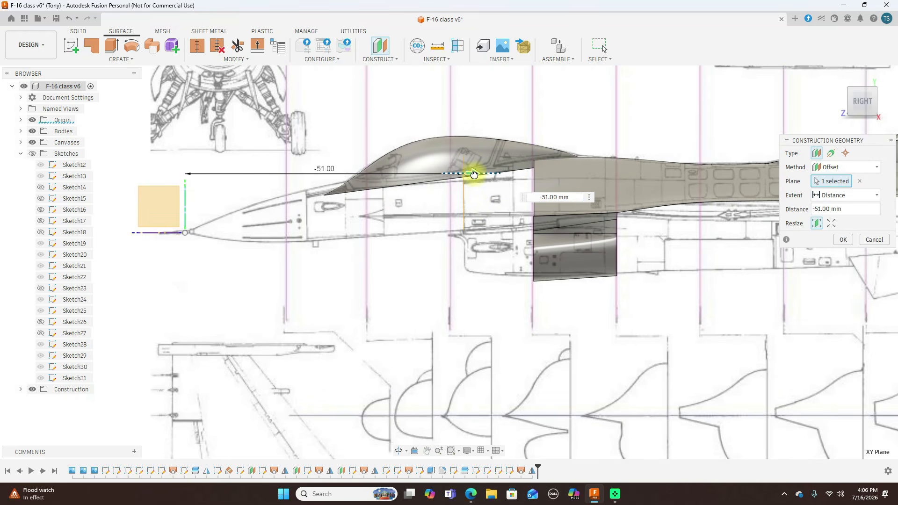
{"action": "left_click", "coordinate": [850, 241]}
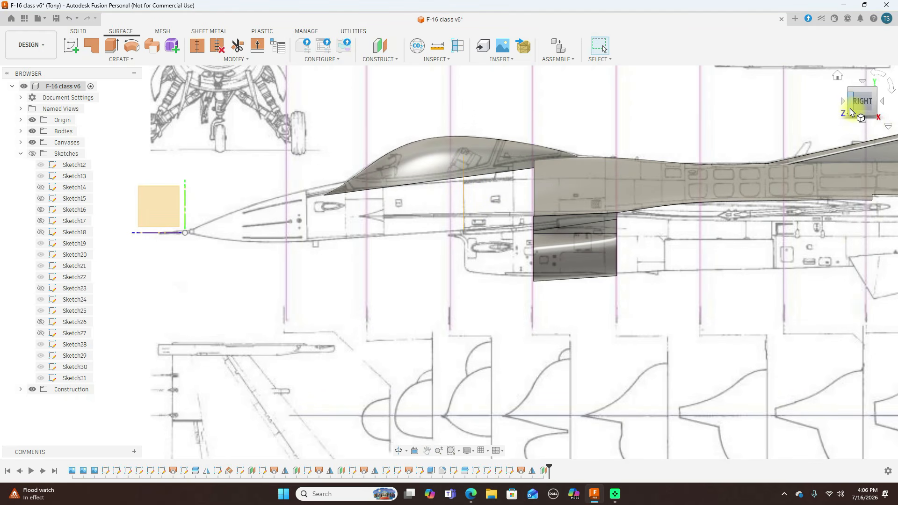
- Start a sketch on the new offset plane at the intake's front lip
{"action": "left_click_drag", "start_coordinate": [854, 112], "coordinate": [892, 117]}
{"action": "left_click", "coordinate": [468, 203]}
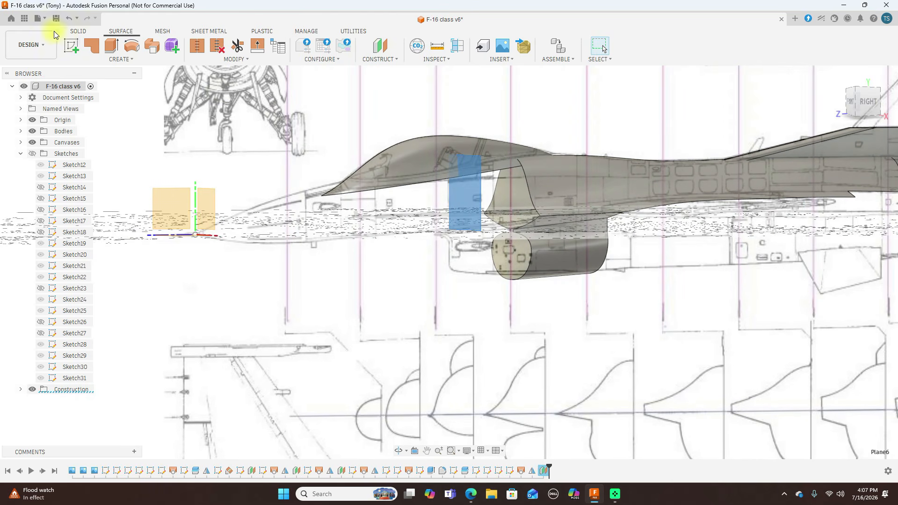
{"action": "left_click", "coordinate": [78, 49]}
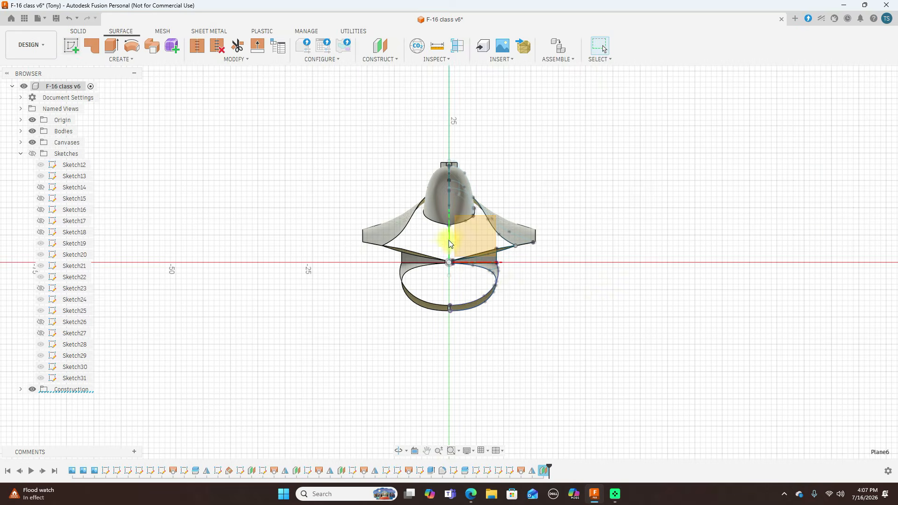
{"action": "scroll", "coordinate": [571, 296], "scroll_direction": "up", "scroll_amount": 3}
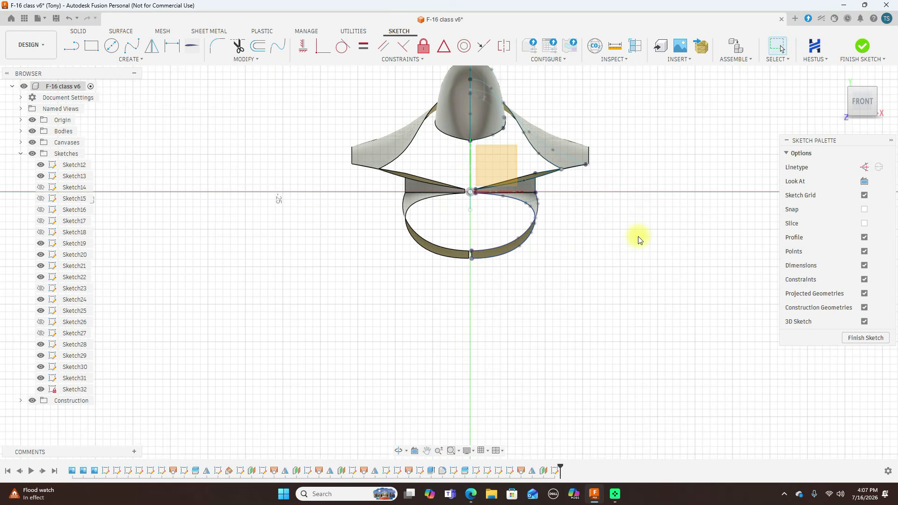
{"action": "scroll", "coordinate": [575, 237], "scroll_direction": "up", "scroll_amount": 2}
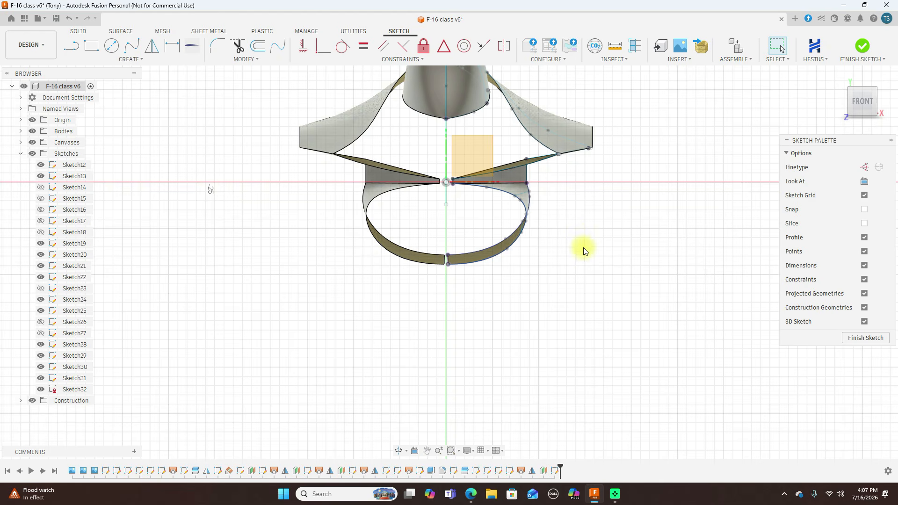
{"action": "scroll", "coordinate": [584, 248], "scroll_direction": "down", "scroll_amount": 3}
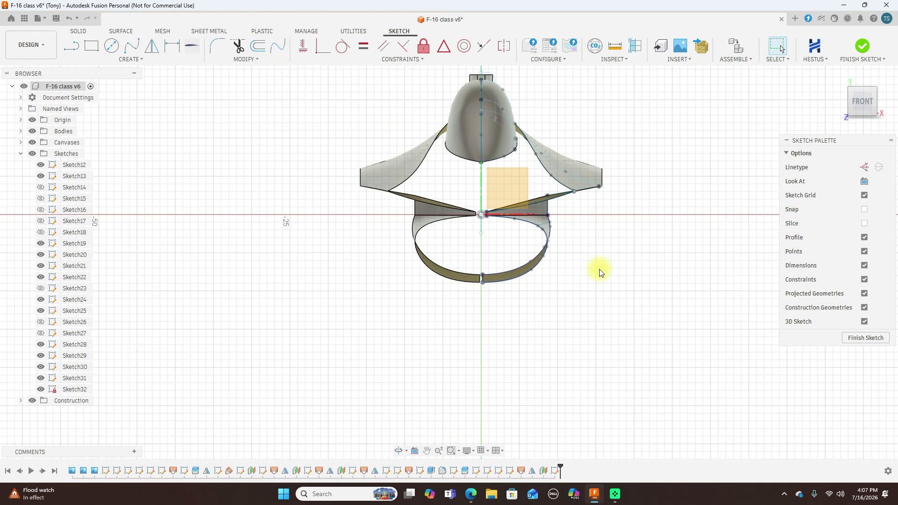
{"action": "scroll", "coordinate": [600, 273], "scroll_direction": "up", "scroll_amount": 1}
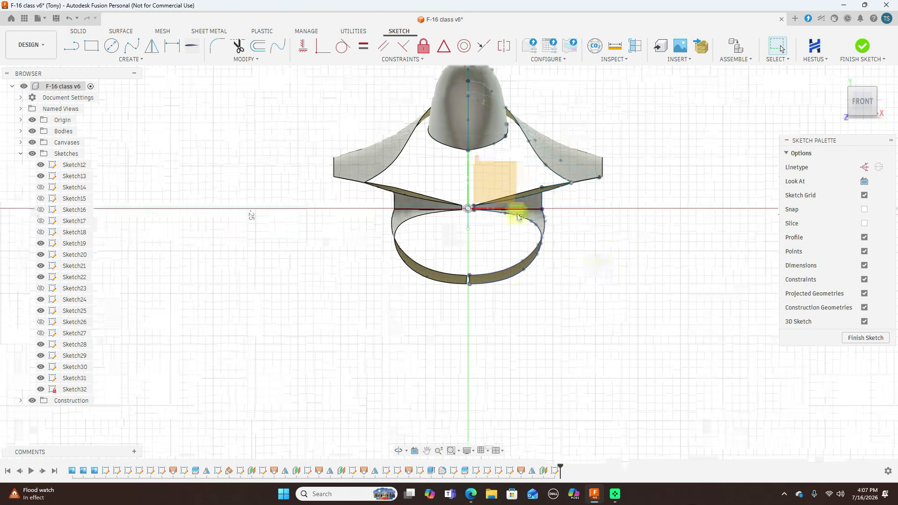
- Draw an open seven-point spline for the intake's half profile, from just below the loft's inner upper corner around to its lower edge near the centreline
{"action": "left_click", "coordinate": [133, 47]}
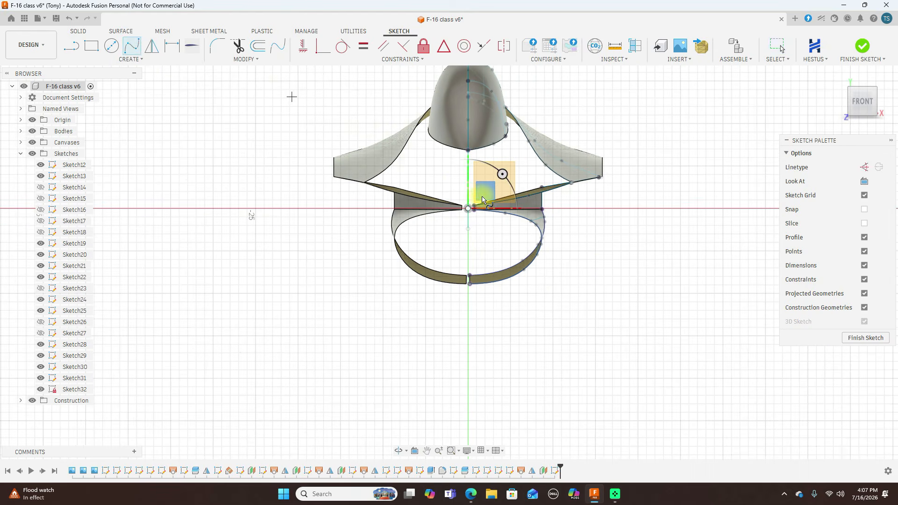
{"action": "scroll", "coordinate": [474, 217], "scroll_direction": "up", "scroll_amount": 4}
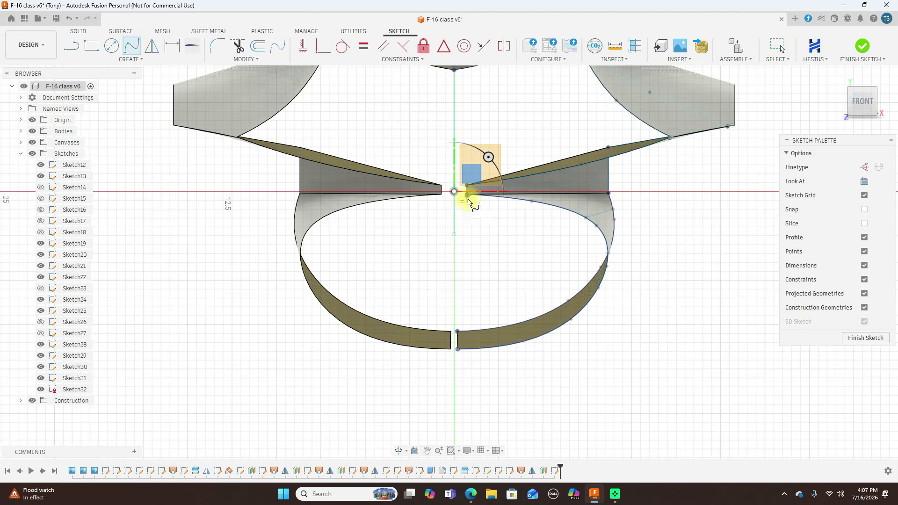
{"action": "left_click", "coordinate": [467, 200]}
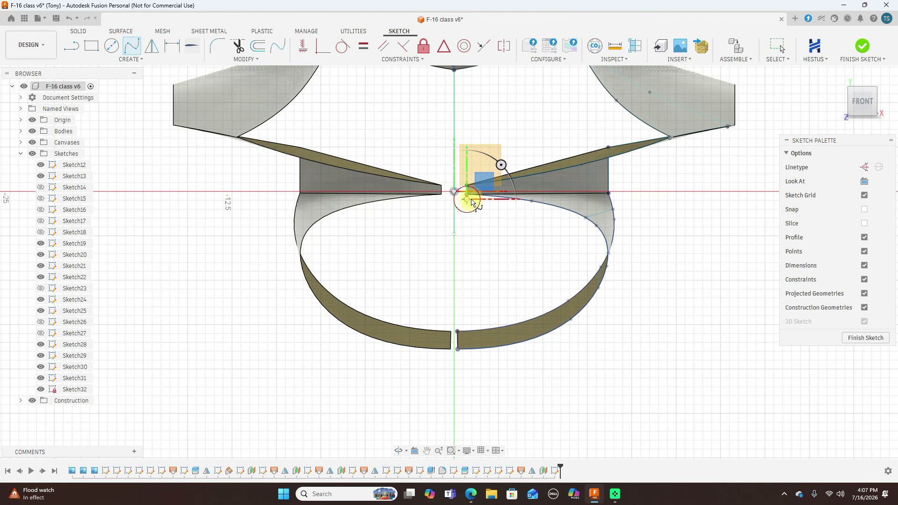
{"action": "left_click", "coordinate": [529, 211]}
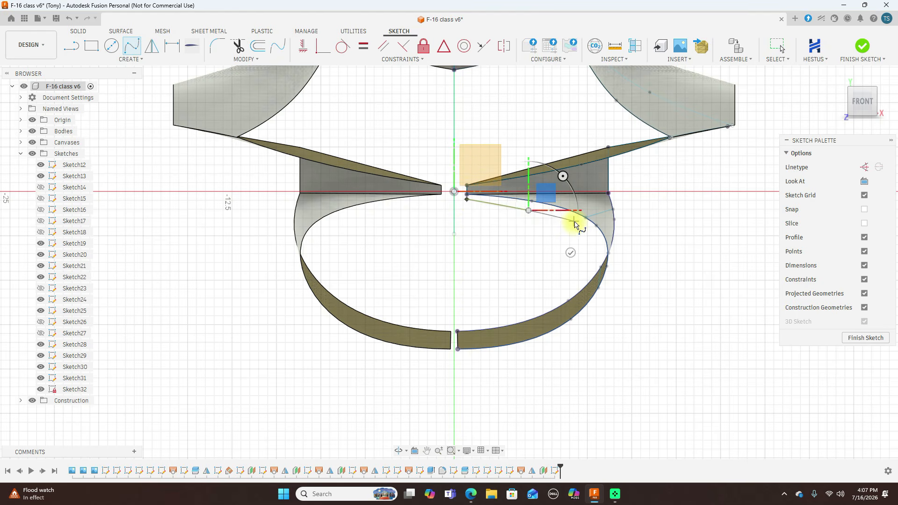
{"action": "left_click", "coordinate": [578, 223]}
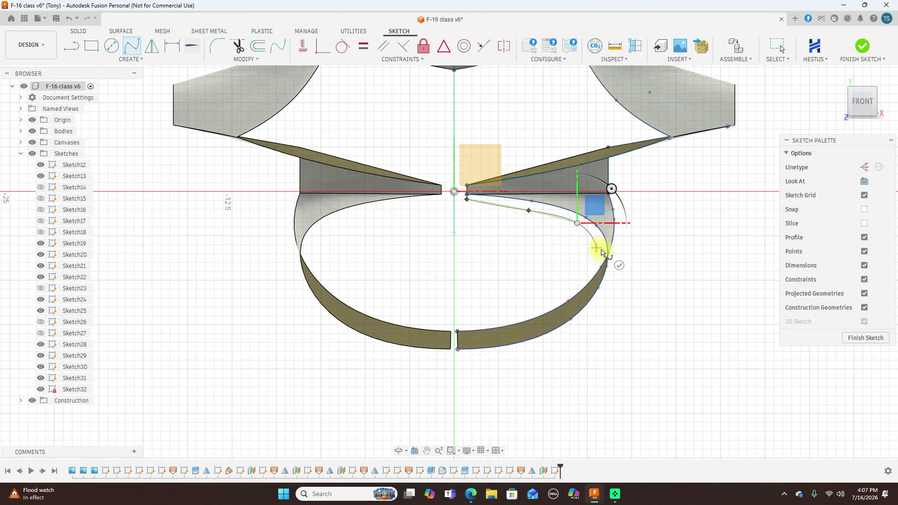
{"action": "left_click", "coordinate": [602, 249]}
{"action": "left_click", "coordinate": [585, 296]}
{"action": "left_click", "coordinate": [543, 325]}
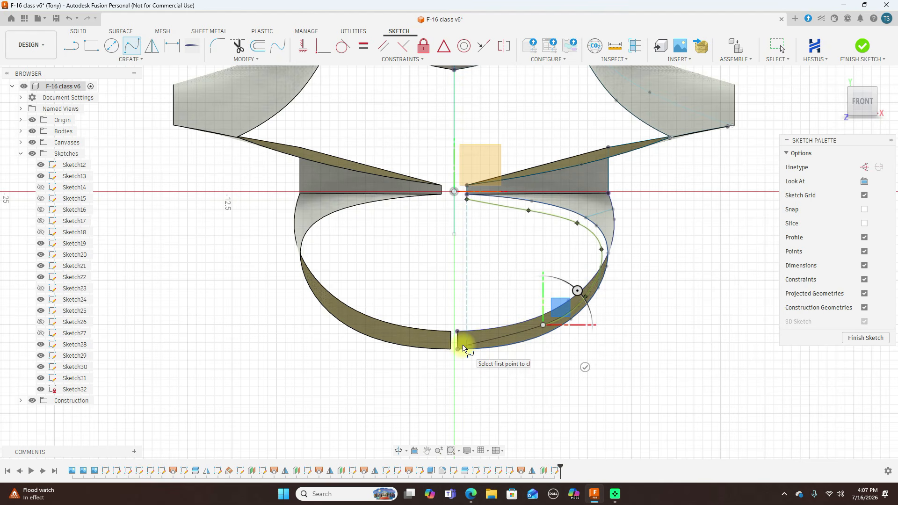
{"action": "left_click", "coordinate": [464, 346]}
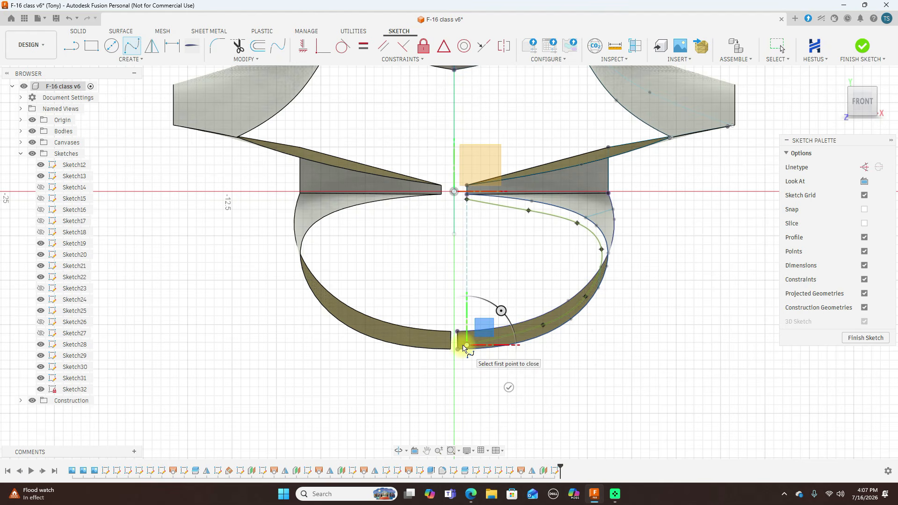
{"action": "right_click", "coordinate": [463, 346]}
{"action": "left_click", "coordinate": [487, 353]}
{"action": "key", "text": "Escape"}
- Smooth the spline by moving its second, third and sixth fit points to about (4.06, -0.86), (6.88, -1.60) and (5.09, -7.76)
{"action": "left_click", "coordinate": [536, 214]}
{"action": "left_click_drag", "start_coordinate": [527, 209], "coordinate": [526, 207]}
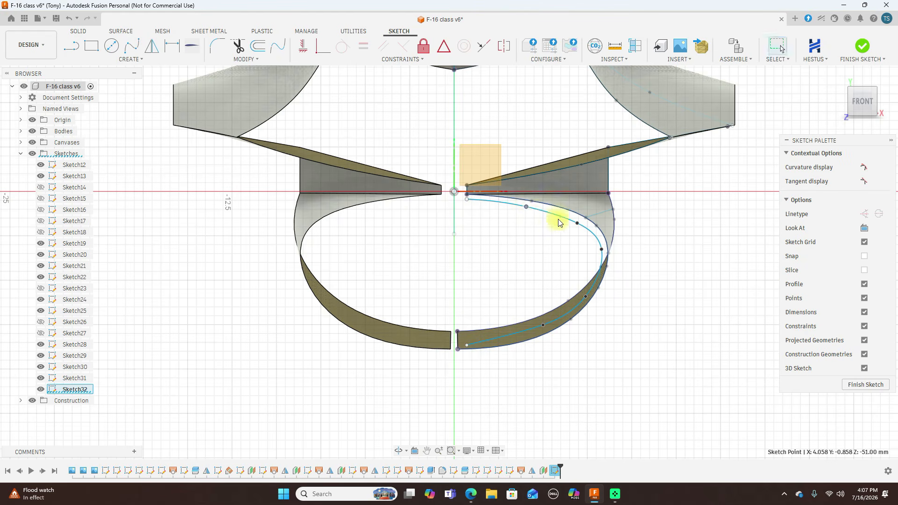
{"action": "left_click_drag", "start_coordinate": [576, 222], "coordinate": [577, 223]}
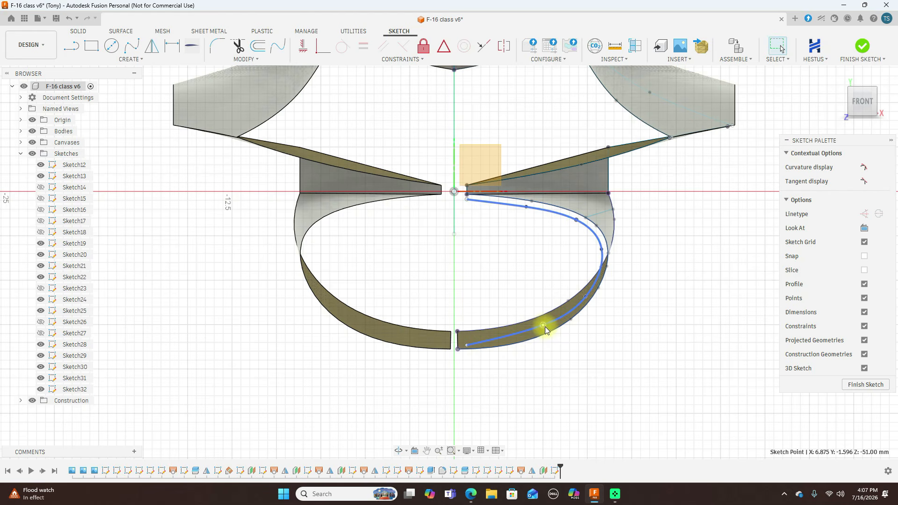
{"action": "left_click_drag", "start_coordinate": [545, 327], "coordinate": [545, 330]}
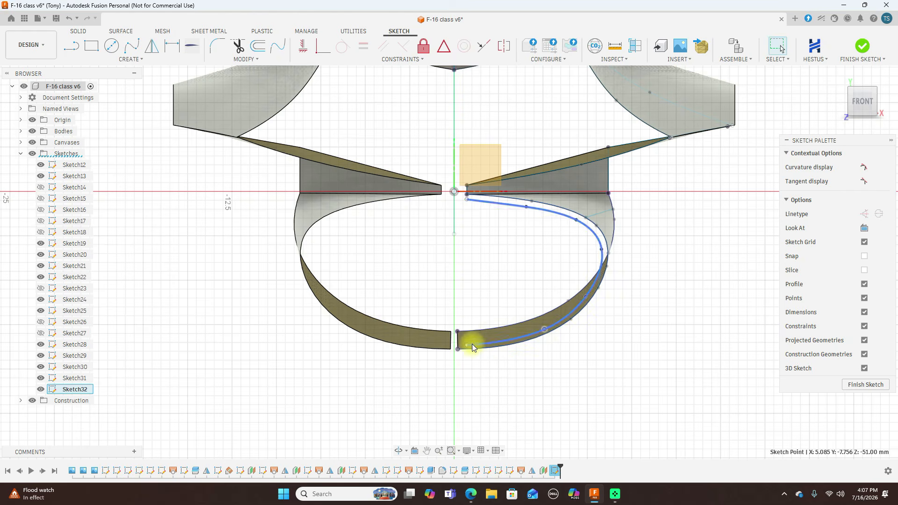
- Move the spline's bottom endpoint to about (0.19, -8.55) and its sixth and second fit points to about (3.97, -7.99) and (3.91, -0.76)
{"action": "left_click_drag", "start_coordinate": [469, 346], "coordinate": [458, 343]}
{"action": "scroll", "coordinate": [478, 309], "scroll_direction": "up", "scroll_amount": 2}
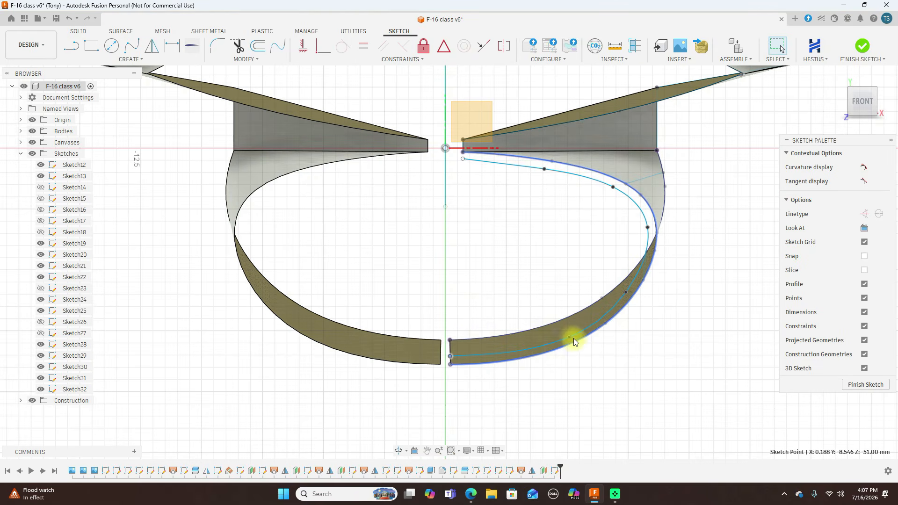
{"action": "left_click_drag", "start_coordinate": [570, 337], "coordinate": [542, 343]}
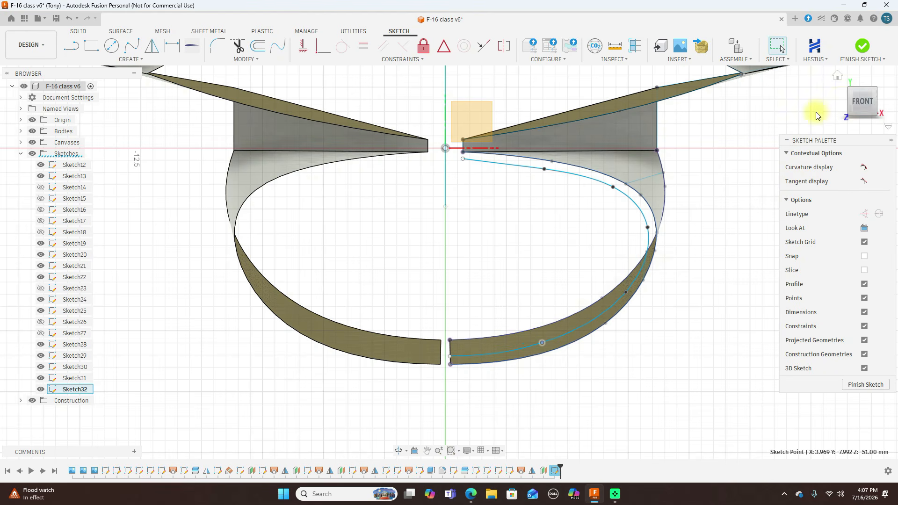
{"action": "left_click", "coordinate": [545, 170]}
{"action": "left_click", "coordinate": [541, 167]}
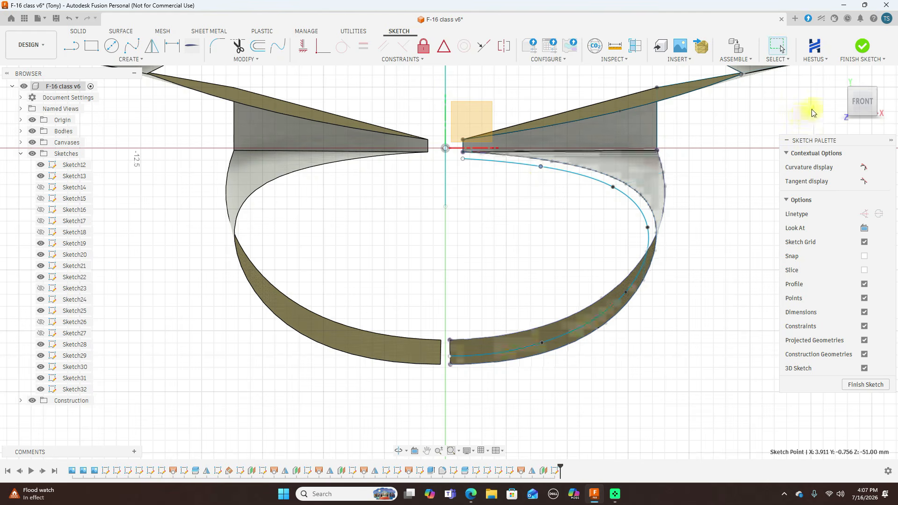
- Raise the spline's lower part toward the blueprint intake, placing the bottom endpoint, sixth and fifth points at about (0.15, -7.94), (3.90, -7.48) and (7.12, -5.67)
{"action": "left_click", "coordinate": [885, 103]}
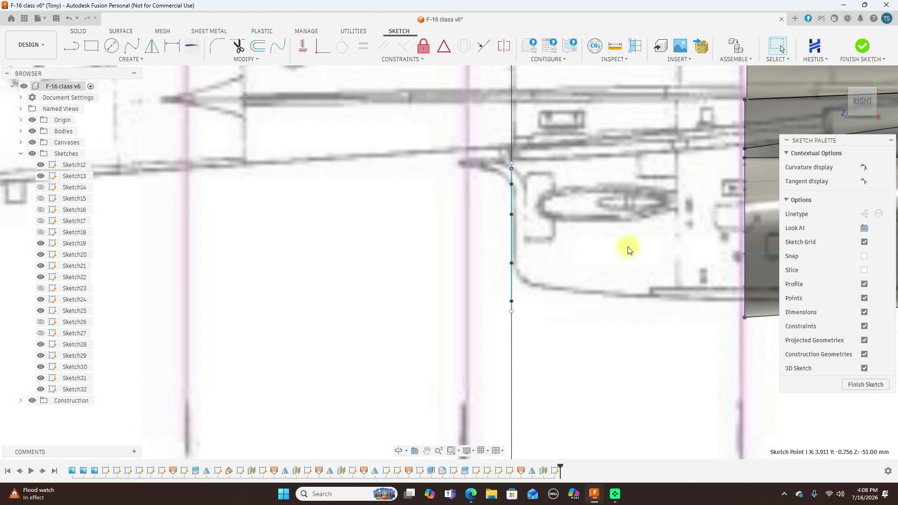
{"action": "left_click", "coordinate": [850, 102]}
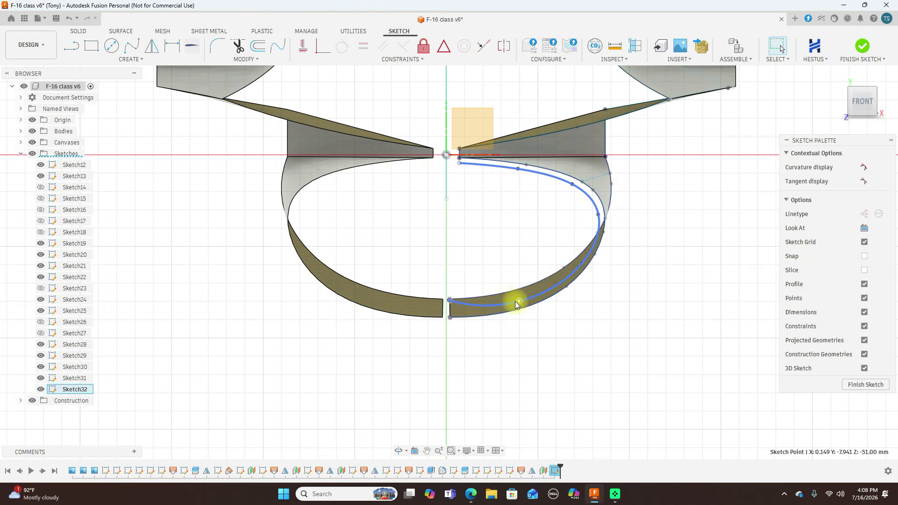
{"action": "left_click_drag", "start_coordinate": [518, 296], "coordinate": [518, 292]}
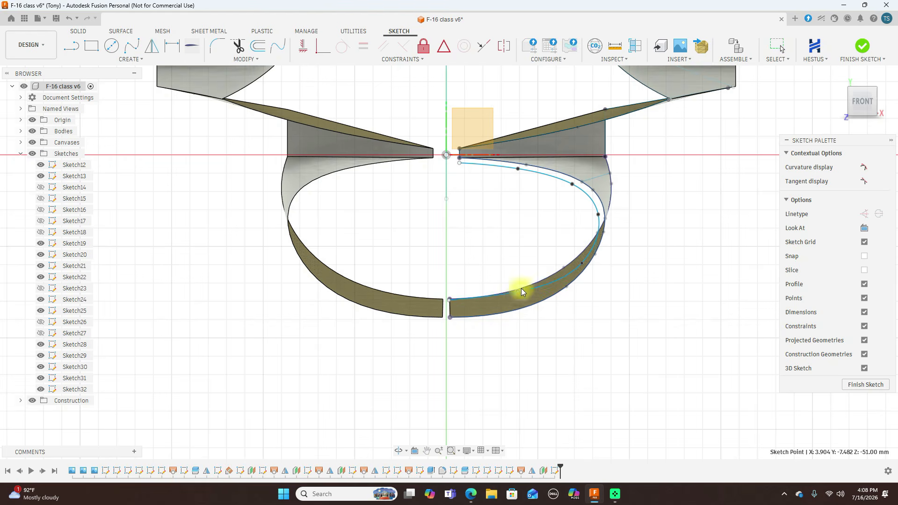
{"action": "left_click_drag", "start_coordinate": [582, 263], "coordinate": [577, 260]}
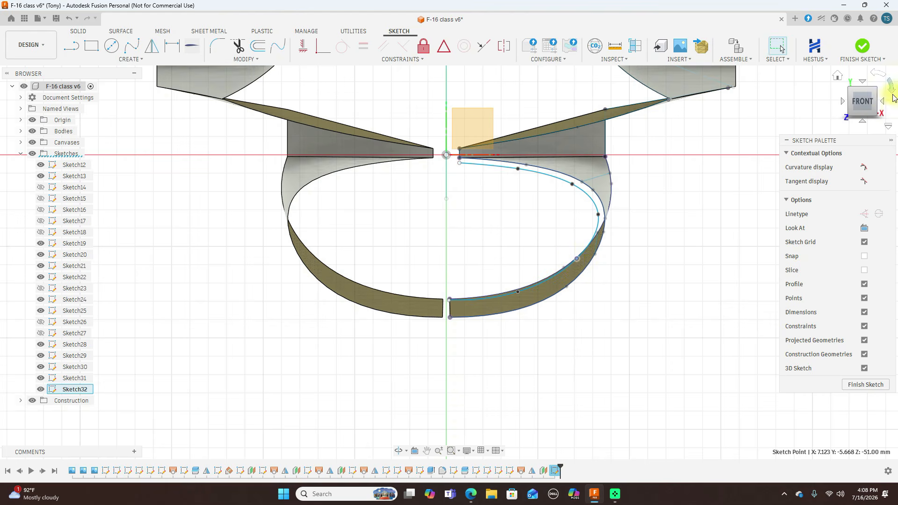
- Compare the adjusted intake profile with the side-view blueprint and finish the sketch
{"action": "left_click", "coordinate": [884, 103]}
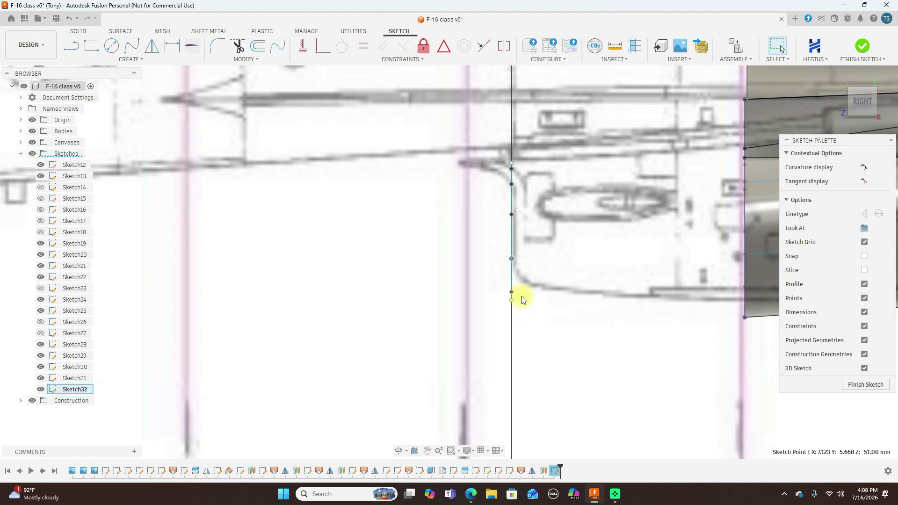
{"action": "left_click", "coordinate": [823, 109]}
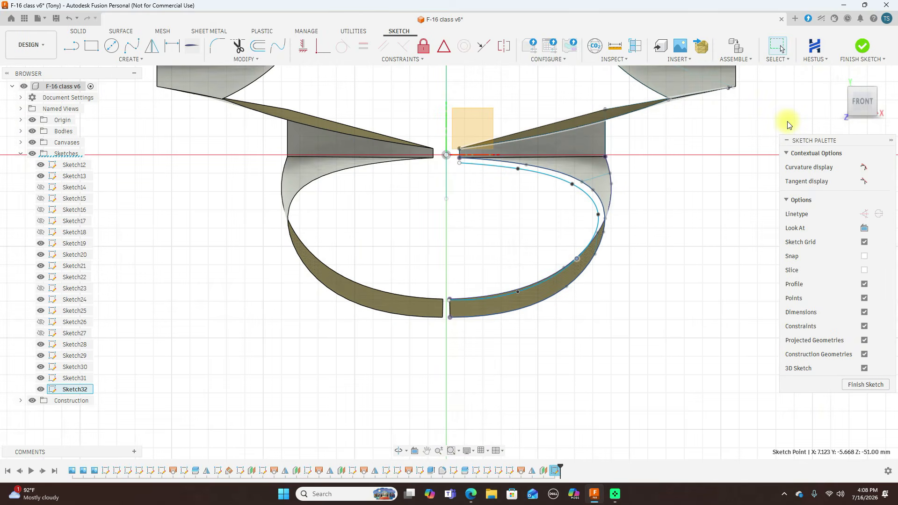
{"action": "left_click", "coordinate": [866, 52]}
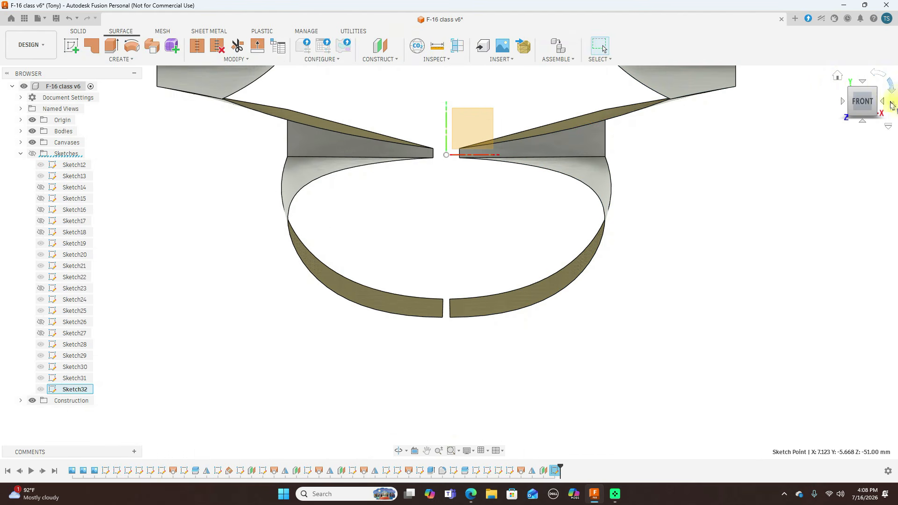
- Show the sketches and hide the canvases to see the intake profile with the lower fuselage sections
{"action": "left_click", "coordinate": [885, 104]}
{"action": "left_click", "coordinate": [32, 154]}
{"action": "scroll", "coordinate": [684, 336], "scroll_direction": "down", "scroll_amount": 2}
{"action": "middle_click_drag", "start_coordinate": [625, 328], "coordinate": [457, 316]}
{"action": "left_click_drag", "start_coordinate": [855, 117], "coordinate": [38, 143]}
{"action": "scroll", "coordinate": [507, 301], "scroll_direction": "up", "scroll_amount": 2}
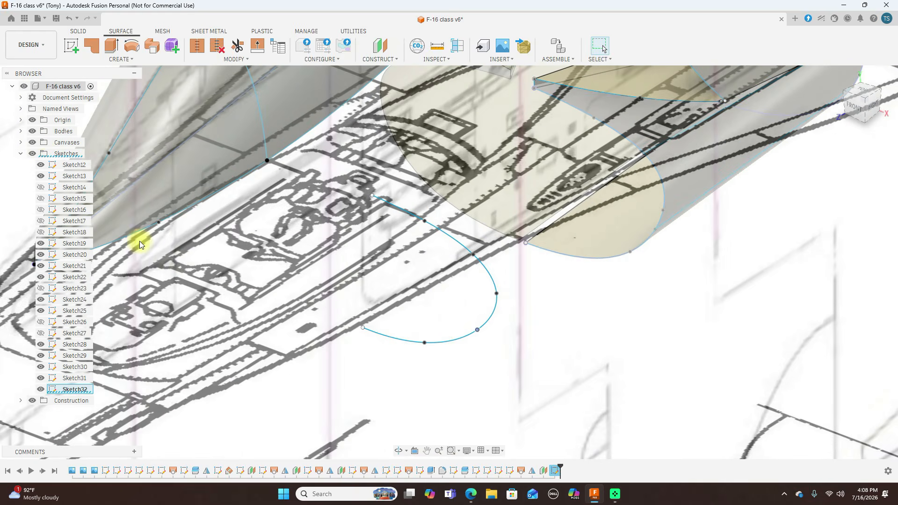
{"action": "left_click", "coordinate": [32, 142]}
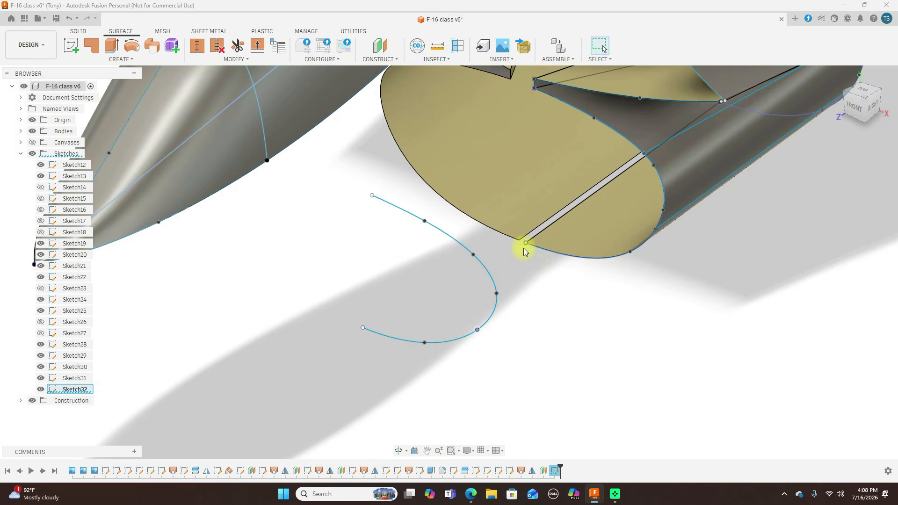
- Close the lower fuselage's centreline gap by moving its front and rear sections' bottom endpoints to about (-0.02, -8.76) and (-0.01, -7.87)
{"action": "scroll", "coordinate": [524, 248], "scroll_direction": "up", "scroll_amount": 3}
{"action": "left_click_drag", "start_coordinate": [528, 237], "coordinate": [519, 232]}
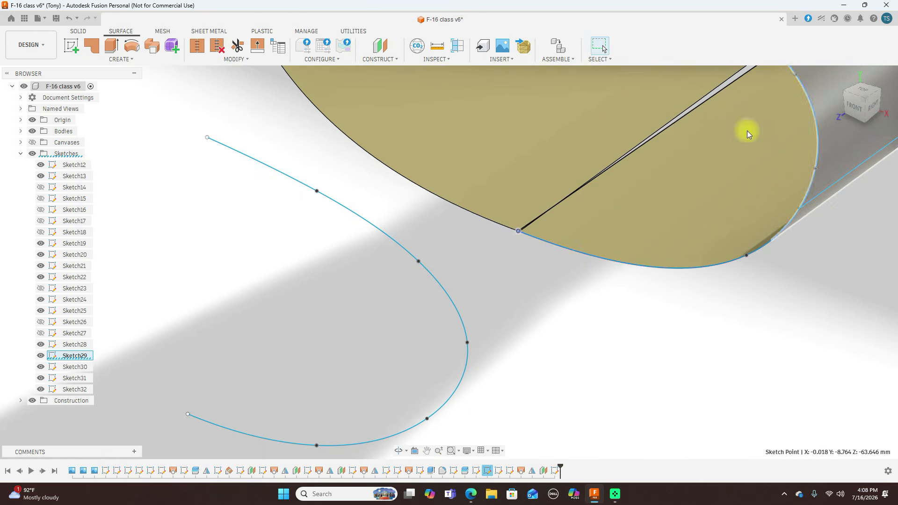
{"action": "left_click", "coordinate": [847, 117]}
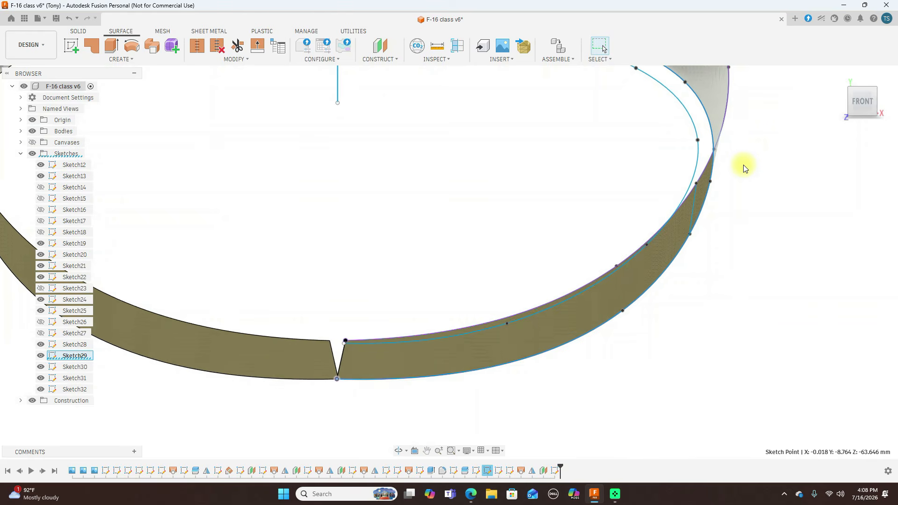
{"action": "scroll", "coordinate": [355, 307], "scroll_direction": "up", "scroll_amount": 5}
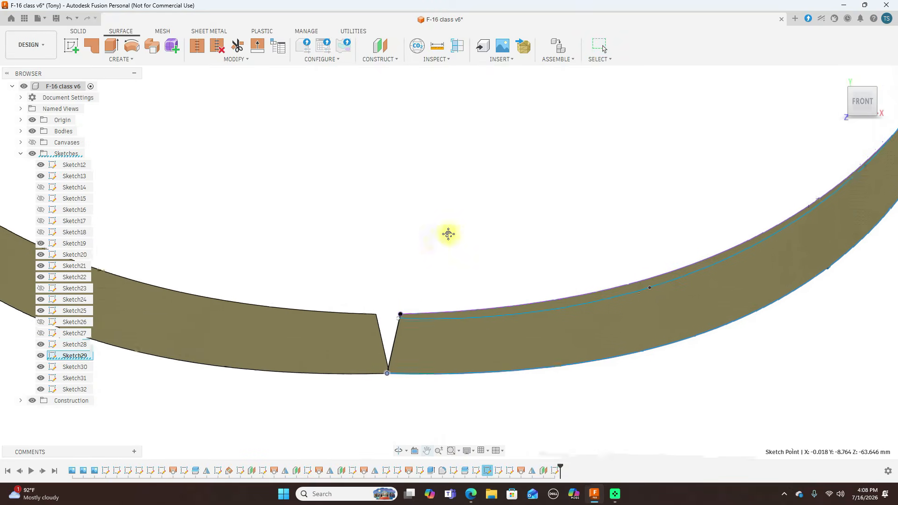
{"action": "left_click", "coordinate": [419, 295]}
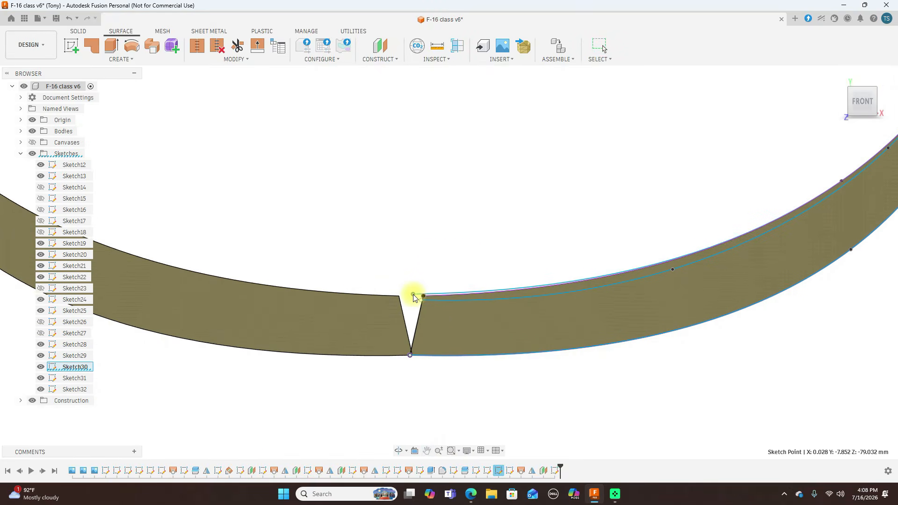
{"action": "left_click", "coordinate": [414, 295]}
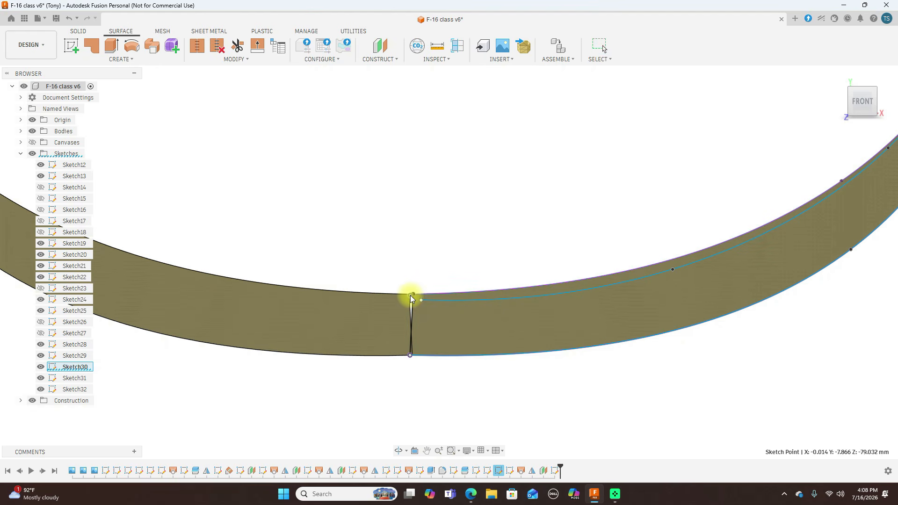
{"action": "scroll", "coordinate": [514, 364], "scroll_direction": "down", "scroll_amount": 5}
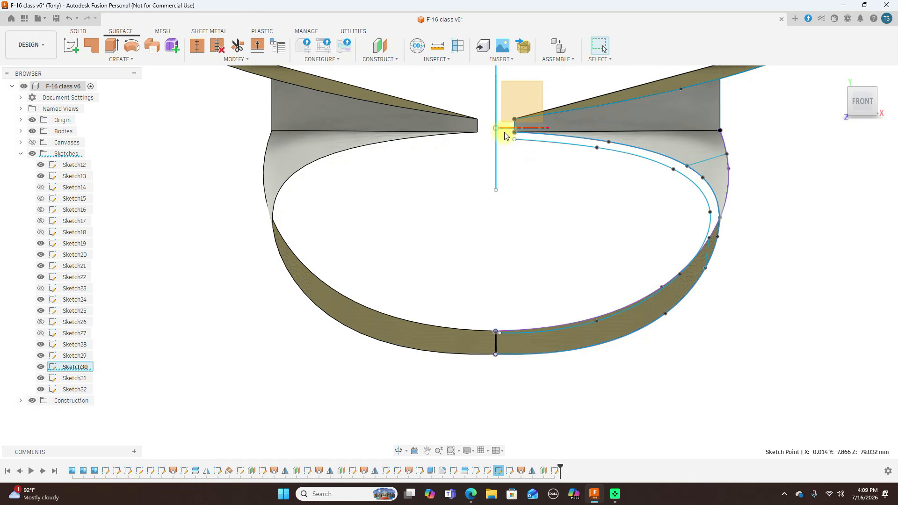
- Check the intake profile against the fuselage section and lower its top end slightly, placing the second fit point at about (3.84, -0.79)
{"action": "scroll", "coordinate": [505, 136], "scroll_direction": "up", "scroll_amount": 4}
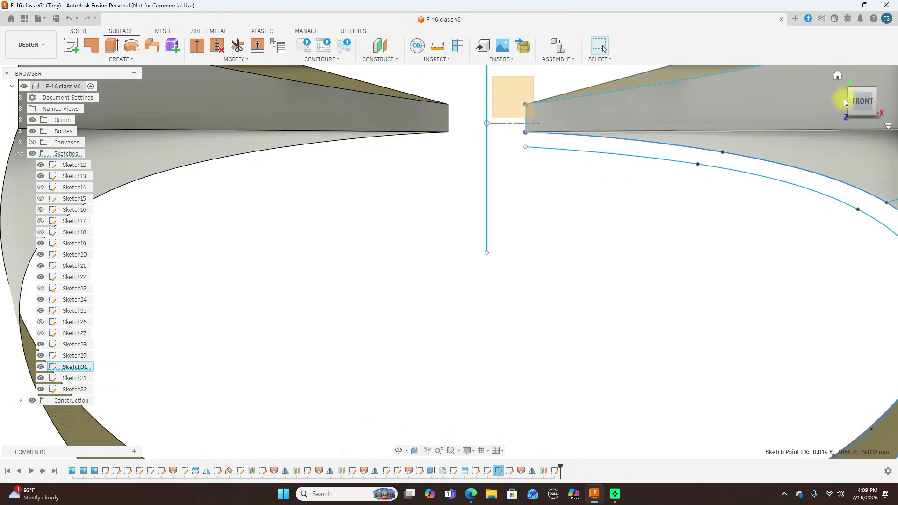
{"action": "left_click", "coordinate": [879, 102]}
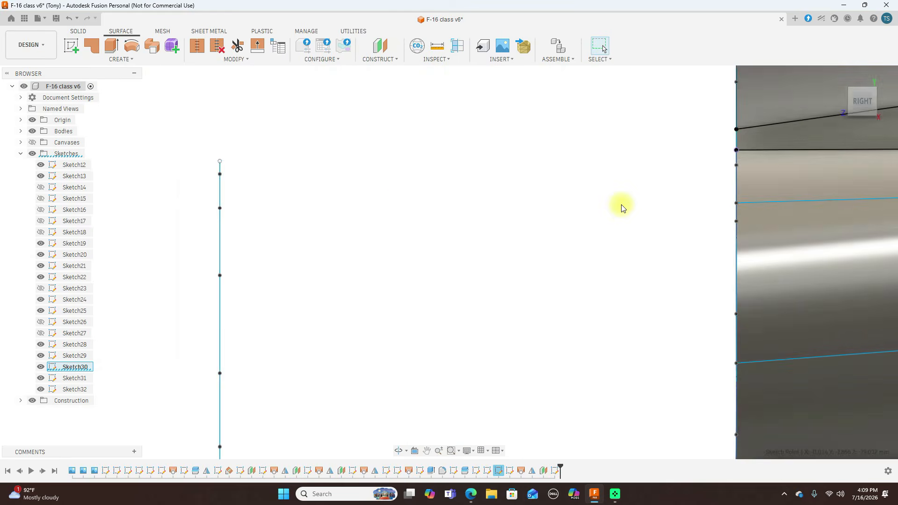
{"action": "scroll", "coordinate": [621, 207], "scroll_direction": "down", "scroll_amount": 2}
{"action": "mouse_move", "coordinate": [618, 205]}
{"action": "middle_mouse_down", "text": "shift"}
{"action": "mouse_move", "coordinate": [485, 190]}
{"action": "mouse_move", "coordinate": [877, 120]}
{"action": "mouse_move", "coordinate": [889, 100]}
{"action": "mouse_move", "coordinate": [5, 100]}
{"action": "mouse_move", "coordinate": [51, 100]}
{"action": "middle_mouse_up", "text": "shift"}
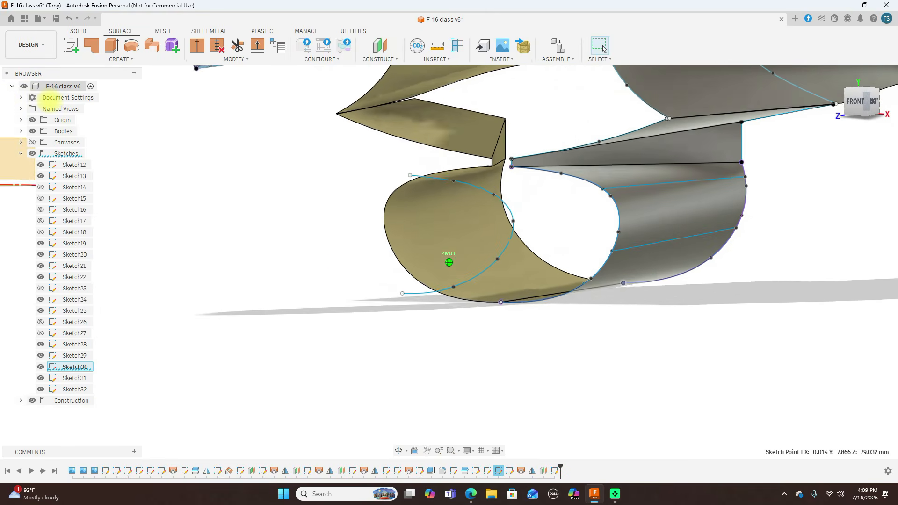
{"action": "left_click", "coordinate": [856, 101]}
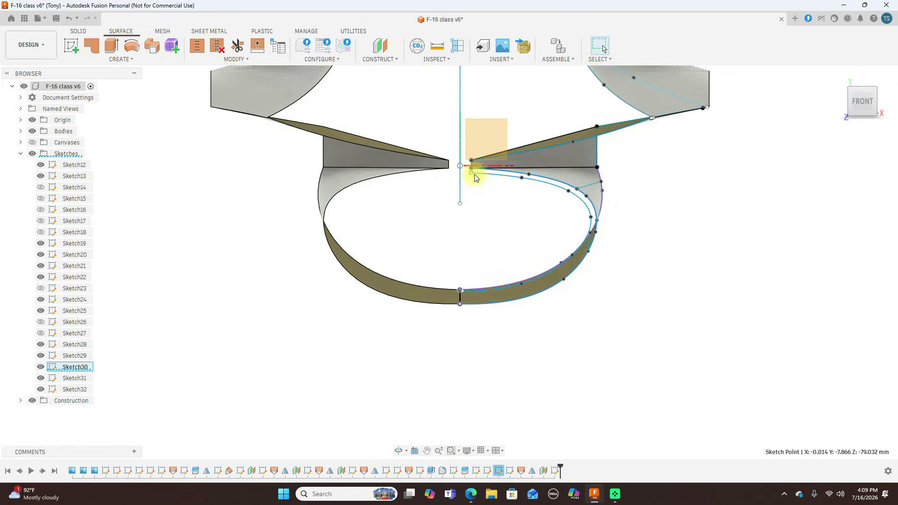
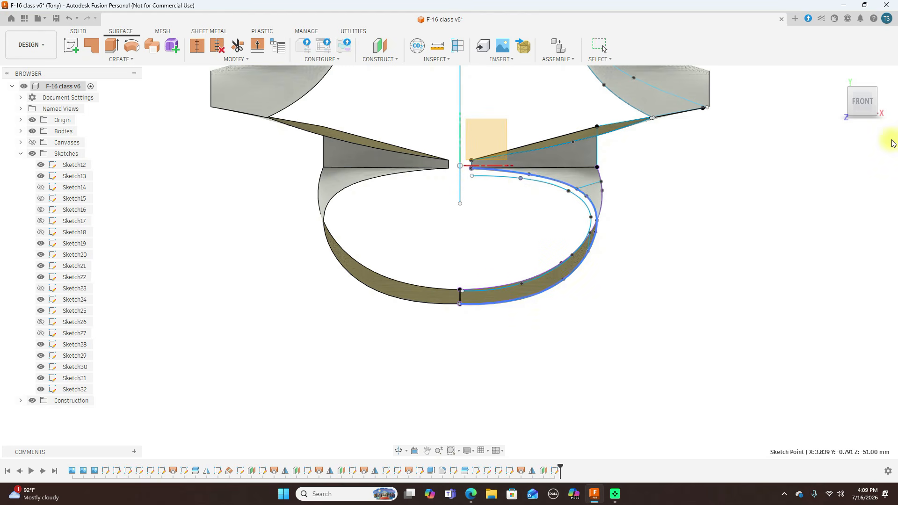
- Create a new sketch on the aircraft's vertical centre plane for rails between the intake profile and the fuselage section
{"action": "left_click", "coordinate": [882, 102]}
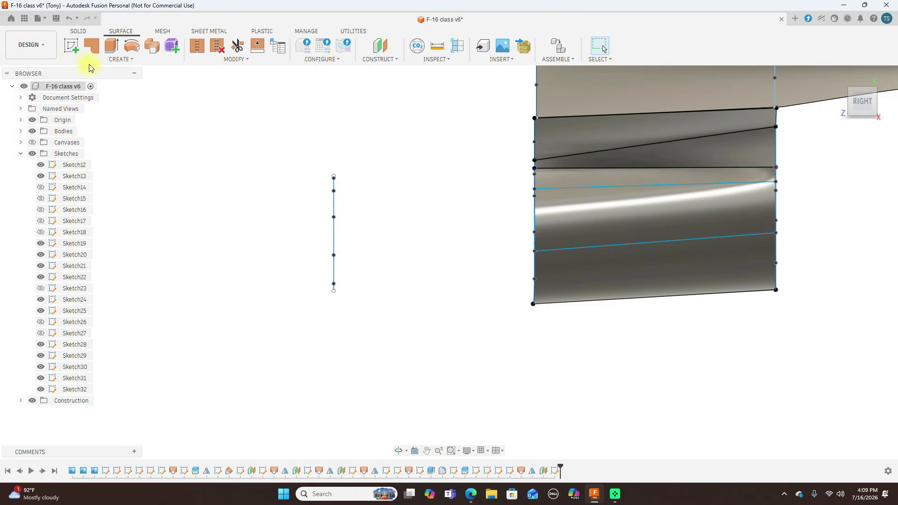
{"action": "left_click", "coordinate": [72, 47]}
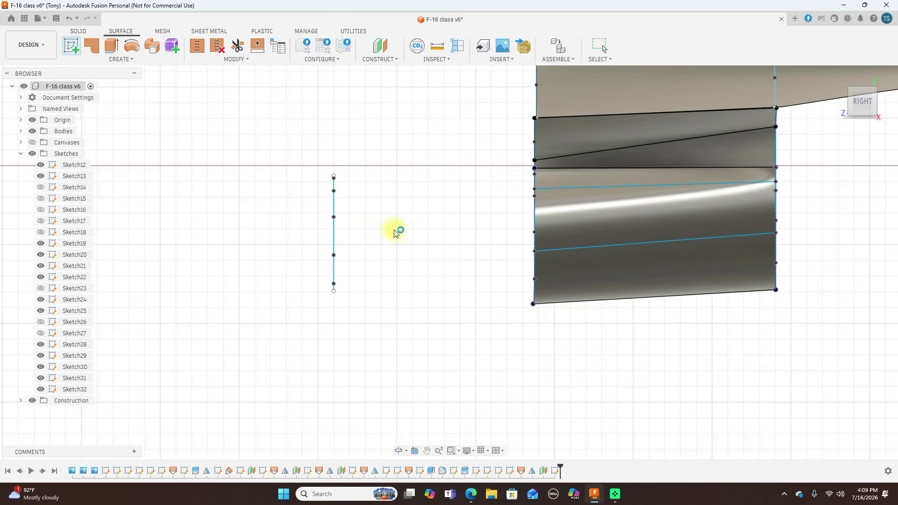
{"action": "left_click", "coordinate": [394, 230]}
{"action": "scroll", "coordinate": [675, 284], "scroll_direction": "down", "scroll_amount": 3}
{"action": "middle_click_drag", "start_coordinate": [676, 279], "coordinate": [25, 172]}
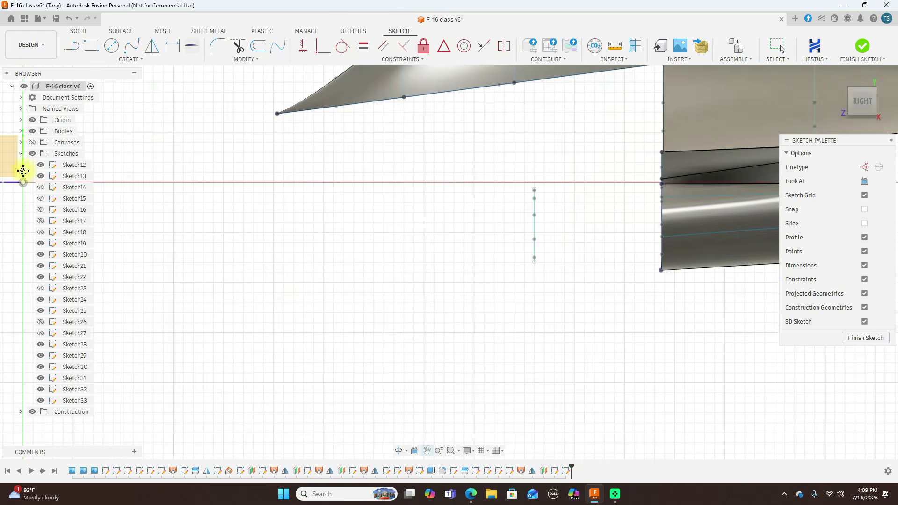
{"action": "scroll", "coordinate": [147, 225], "scroll_direction": "down", "scroll_amount": 2}
{"action": "left_click_drag", "start_coordinate": [858, 105], "coordinate": [891, 111]}
{"action": "scroll", "coordinate": [600, 269], "scroll_direction": "up", "scroll_amount": 2}
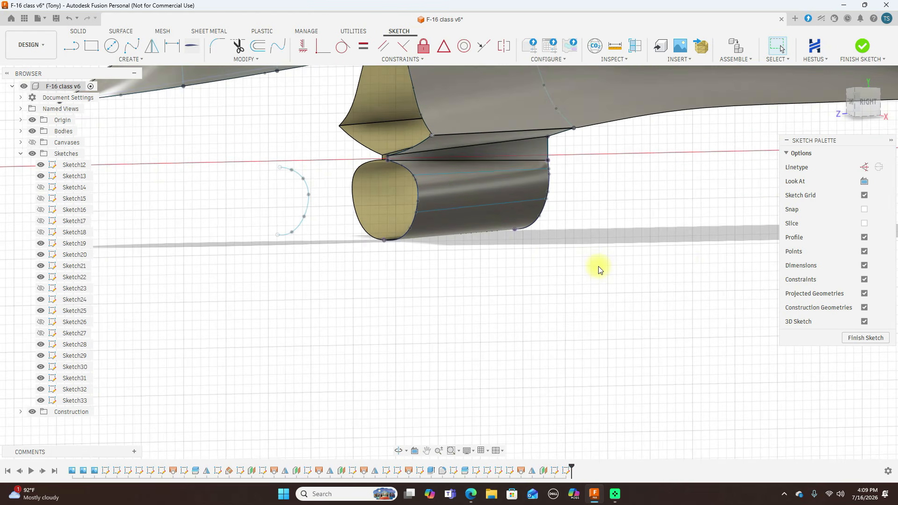
- Draw a three-point spline from the intake profile's bottom endpoint to the bottom endpoint of the lower fuselage's front section
{"action": "left_click", "coordinate": [199, 150]}
{"action": "left_click", "coordinate": [132, 46]}
{"action": "left_click", "coordinate": [277, 237]}
{"action": "scroll", "coordinate": [311, 241], "scroll_direction": "up", "scroll_amount": 3}
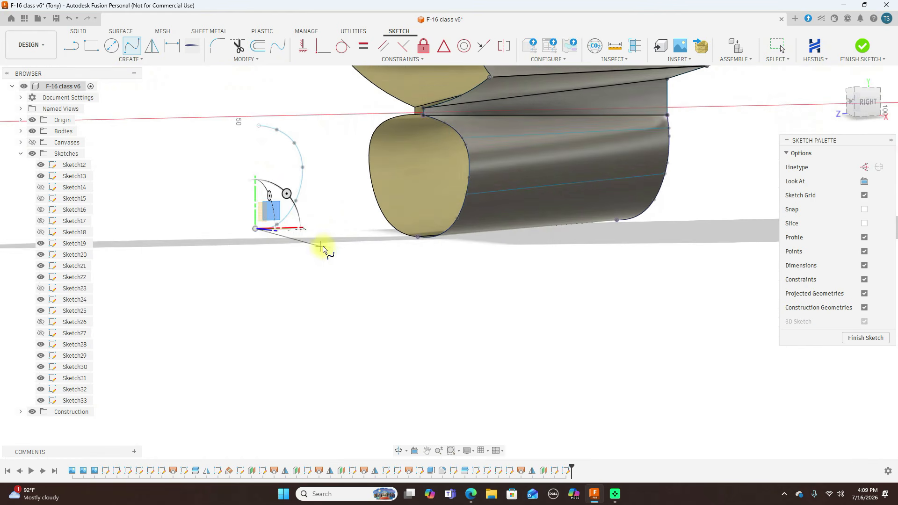
{"action": "left_click", "coordinate": [339, 238]}
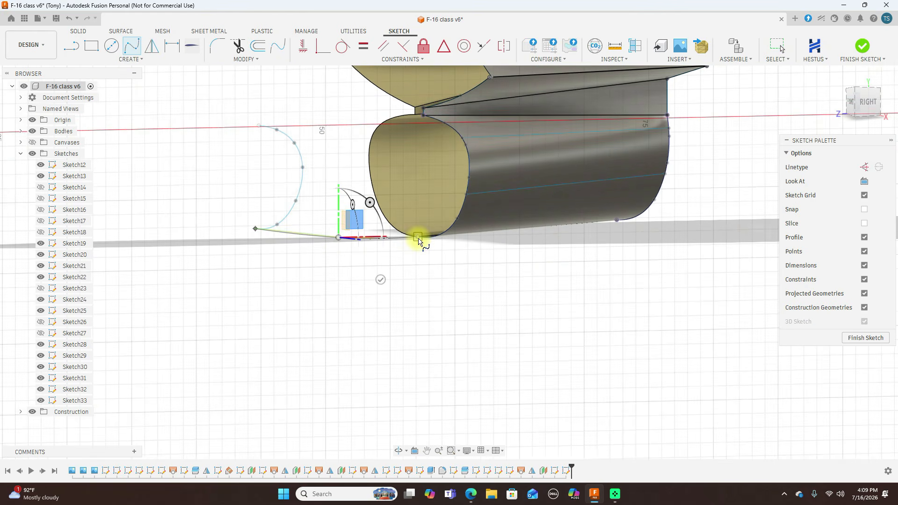
{"action": "left_click", "coordinate": [418, 237]}
{"action": "right_click", "coordinate": [422, 241]}
{"action": "left_click", "coordinate": [453, 239]}
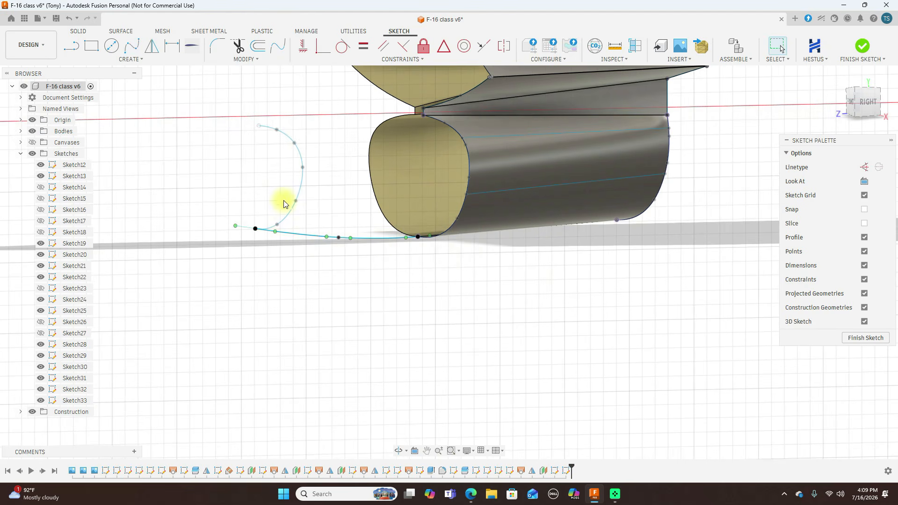
- Draw a three-point spline from the intake profile's top endpoint to the top inner corner of the lower fuselage's front section
{"action": "left_click", "coordinate": [134, 48]}
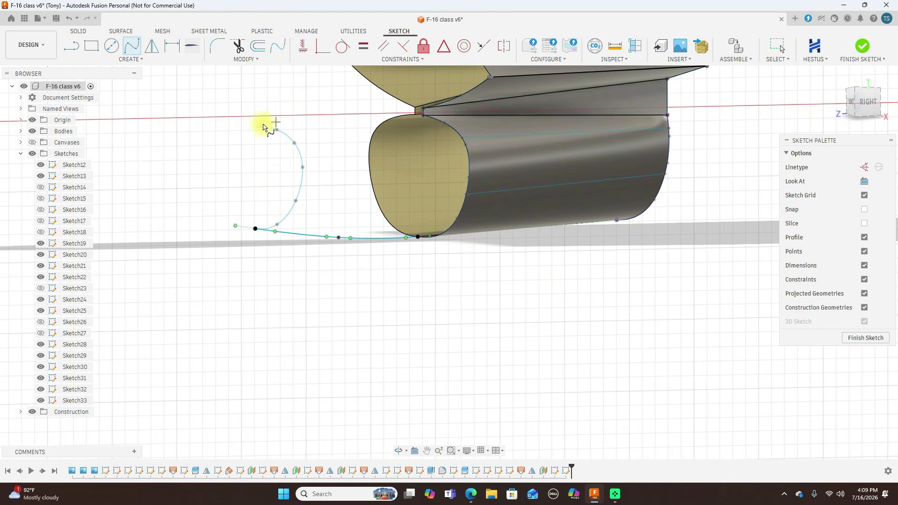
{"action": "left_click", "coordinate": [258, 126]}
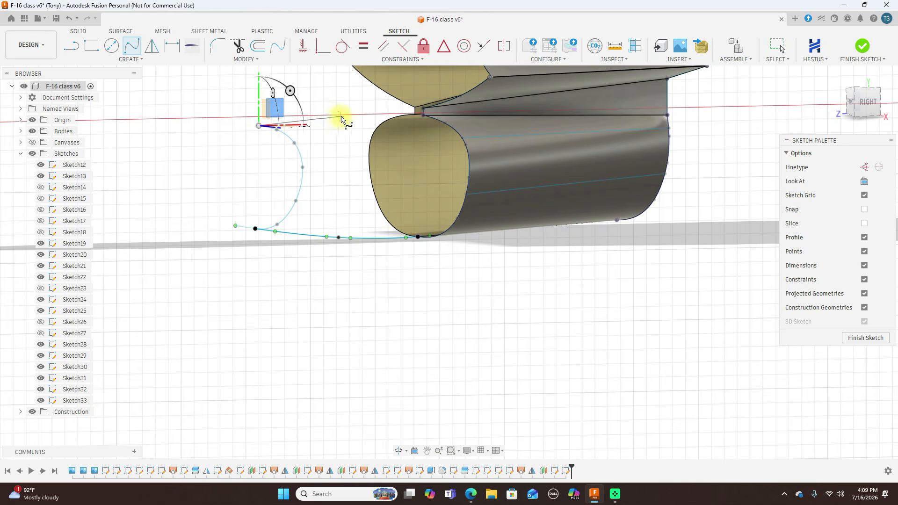
{"action": "left_click", "coordinate": [341, 117]}
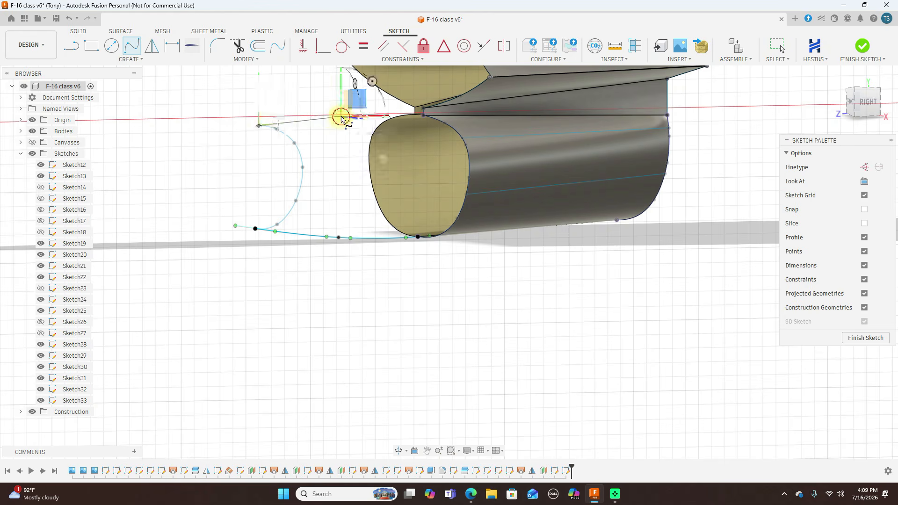
{"action": "scroll", "coordinate": [424, 117], "scroll_direction": "up", "scroll_amount": 3}
{"action": "left_click", "coordinate": [424, 117]}
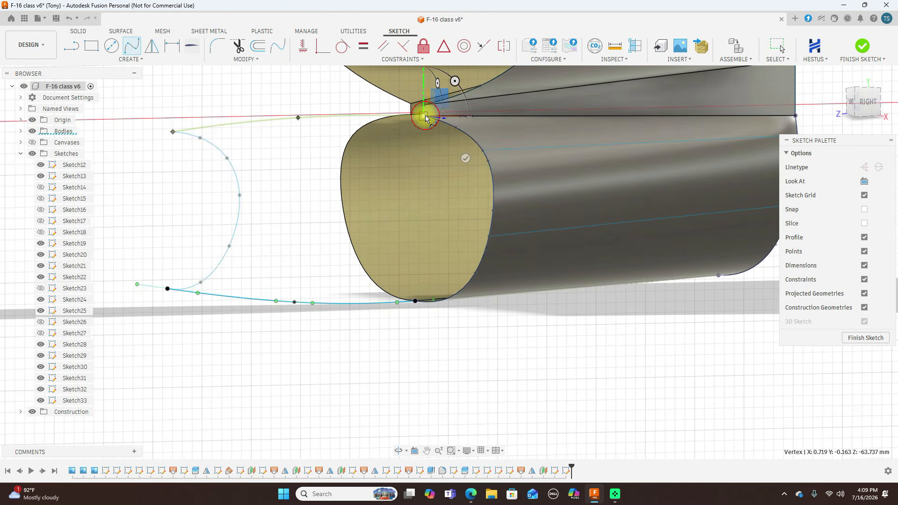
{"action": "right_click", "coordinate": [426, 117]}
{"action": "left_click", "coordinate": [449, 117]}
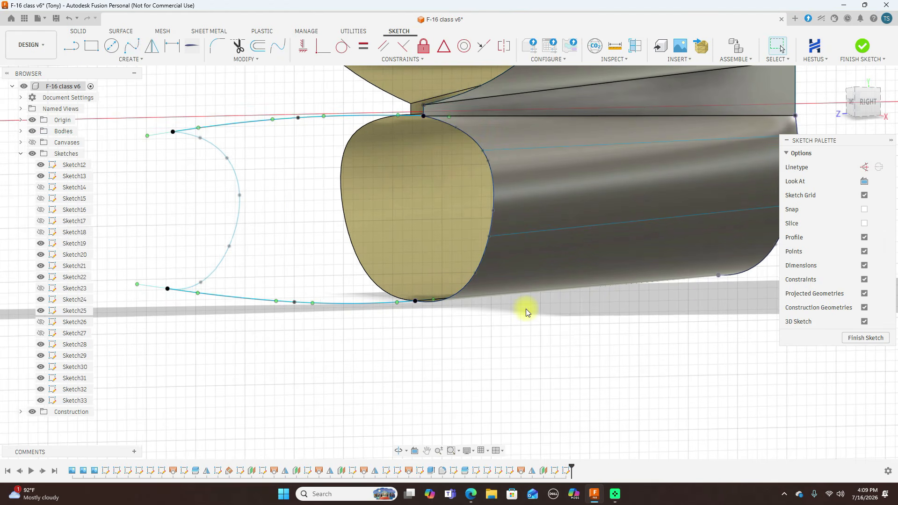
- Hide the bodies and move the lower rail spline's stray middle fit point near the centreline, at about (0.06, -7.94, -55.48)
{"action": "scroll", "coordinate": [526, 307], "scroll_direction": "down", "scroll_amount": 3}
{"action": "scroll", "coordinate": [592, 325], "scroll_direction": "down", "scroll_amount": 2}
{"action": "mouse_move", "coordinate": [887, 122]}
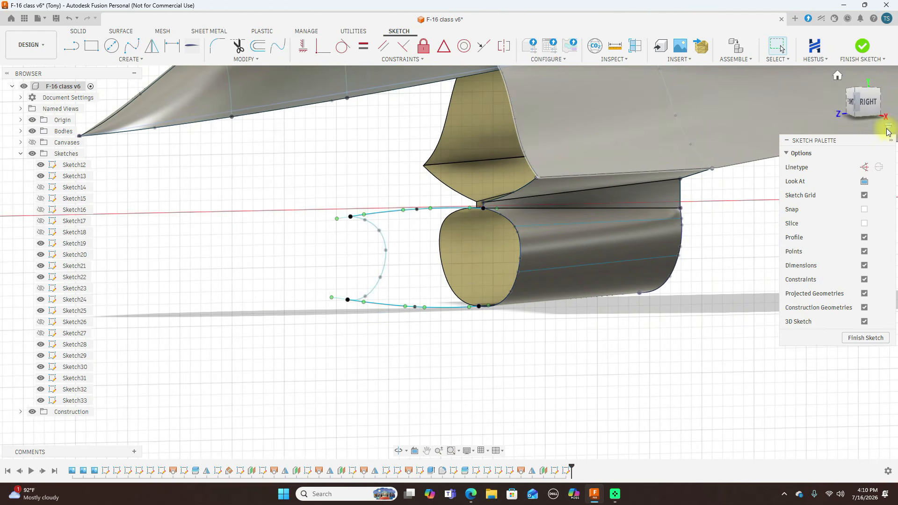
{"action": "left_click", "coordinate": [853, 104]}
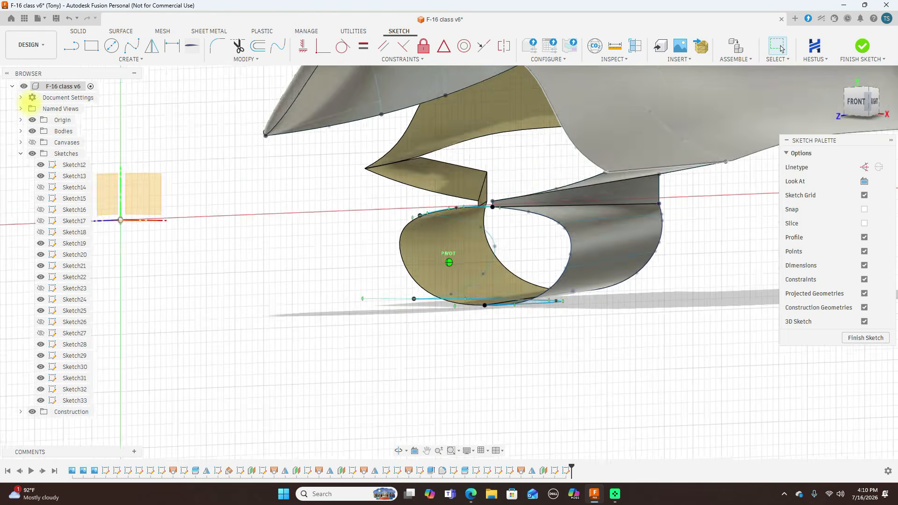
{"action": "left_click_drag", "start_coordinate": [42, 104], "coordinate": [813, 102]}
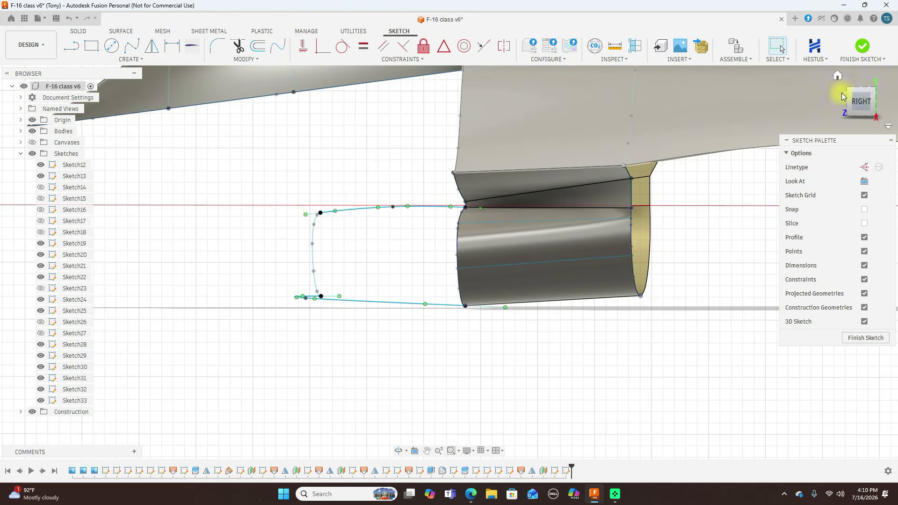
{"action": "left_click", "coordinate": [32, 131]}
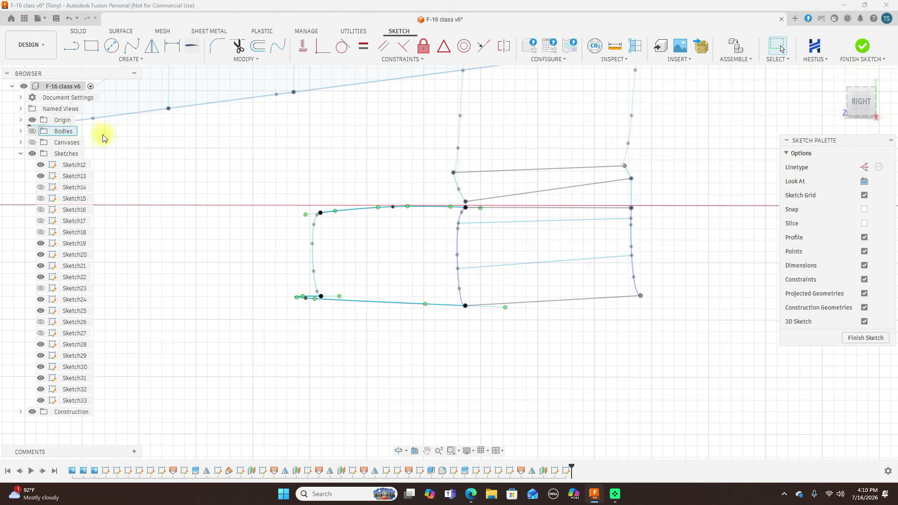
{"action": "left_click", "coordinate": [865, 103]}
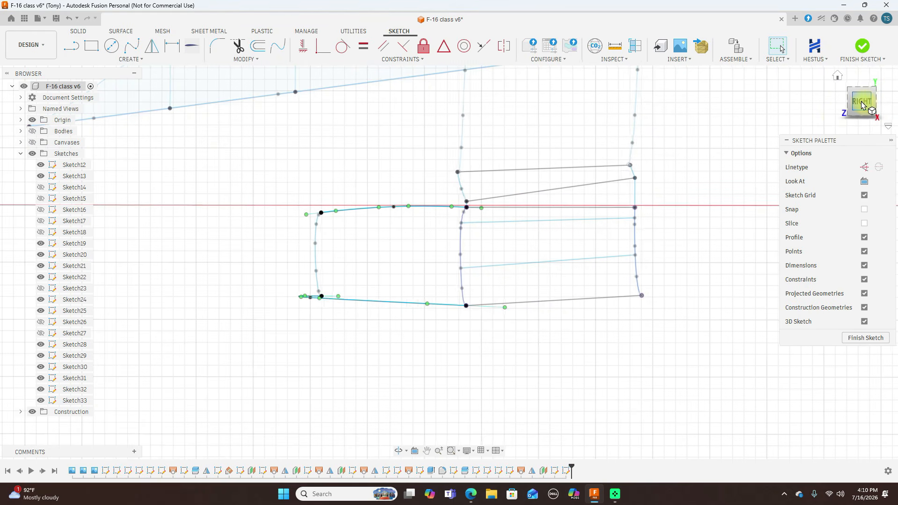
{"action": "left_click", "coordinate": [864, 84]}
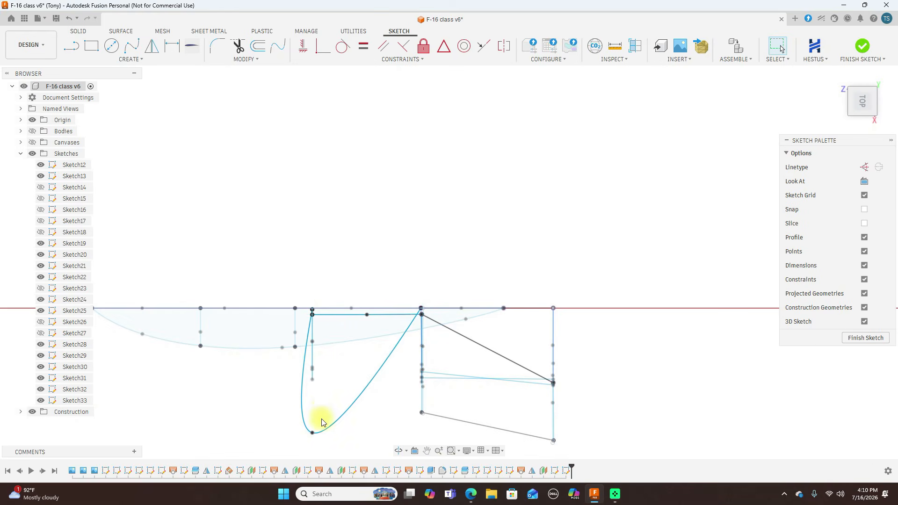
{"action": "mouse_move", "coordinate": [320, 425]}
{"action": "left_mouse_down"}
{"action": "mouse_move", "coordinate": [327, 367]}
{"action": "mouse_move", "coordinate": [351, 309]}
{"action": "left_mouse_up"}
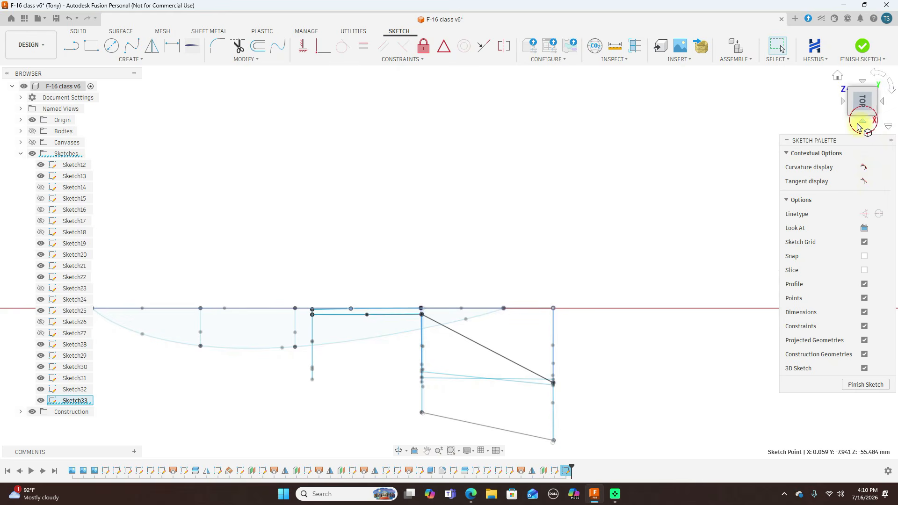
- Show the blueprint canvases in side view and lower the bottom rail spline's middle fit point slightly to round the curve
{"action": "left_click", "coordinate": [860, 124]}
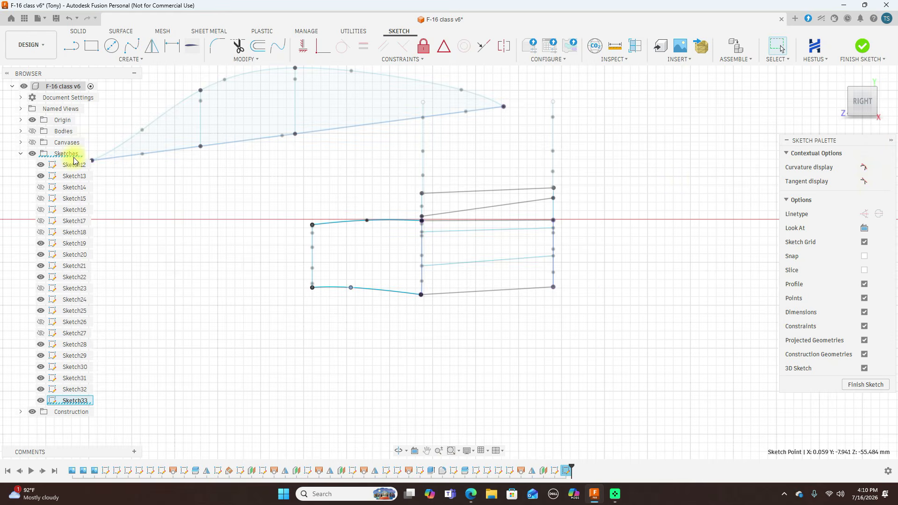
{"action": "left_click", "coordinate": [31, 142]}
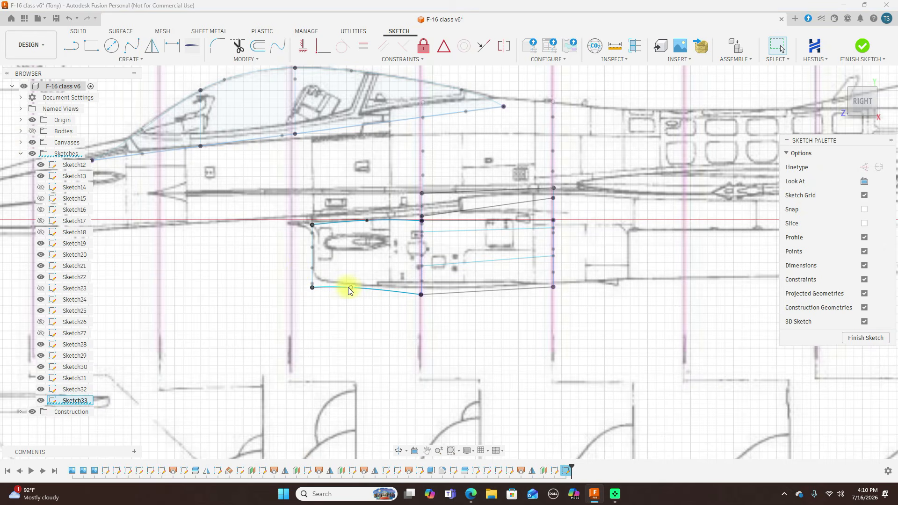
{"action": "left_click_drag", "start_coordinate": [350, 289], "coordinate": [346, 294]}
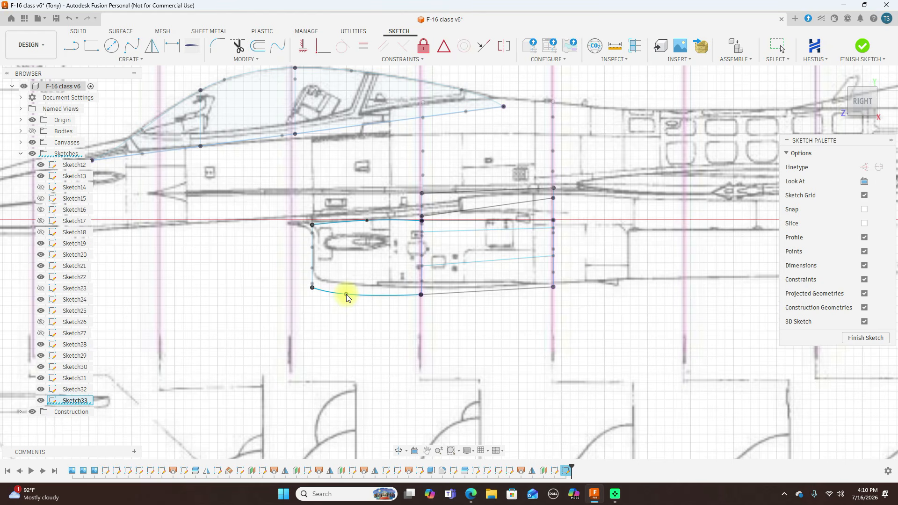
- Set the bottom rail spline's middle fit point at about (0.06, -8.71, -54.94) against the blueprint and hide the canvases
{"action": "left_click_drag", "start_coordinate": [346, 294], "coordinate": [346, 295]}
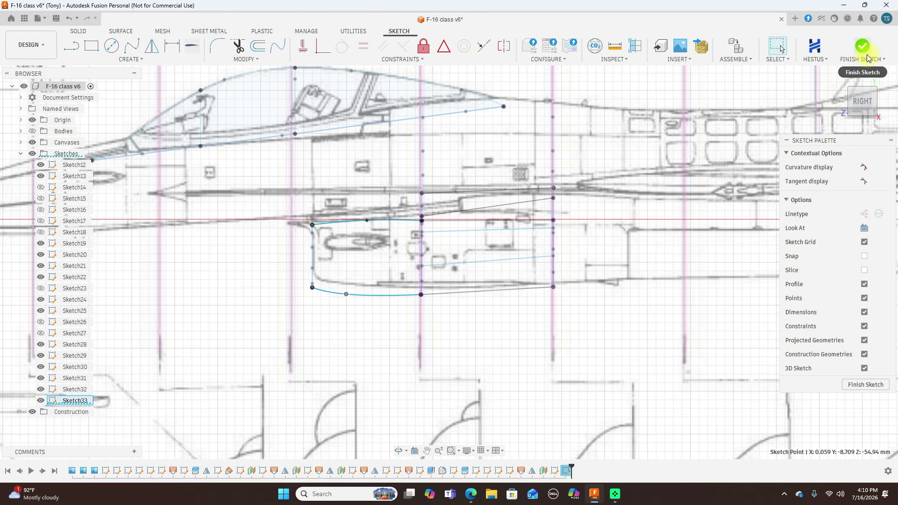
{"action": "left_click", "coordinate": [33, 143]}
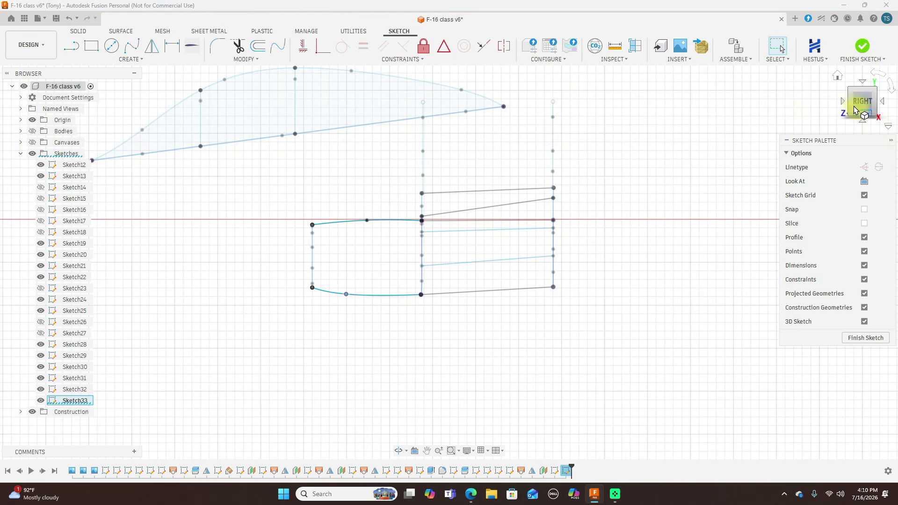
- Draw a three-point spline from the side of the intake profile to the side of the lower fuselage's front section
{"action": "left_click_drag", "start_coordinate": [854, 107], "coordinate": [3, 106]}
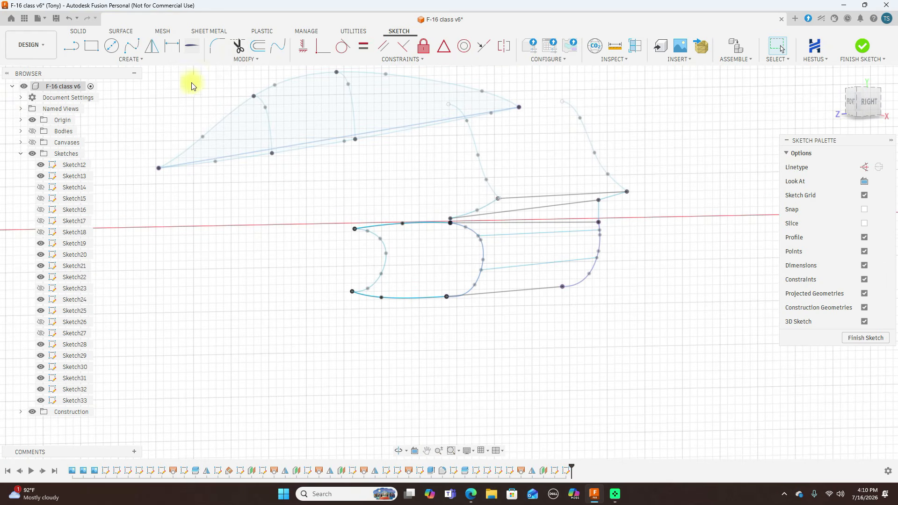
{"action": "left_click", "coordinate": [132, 45]}
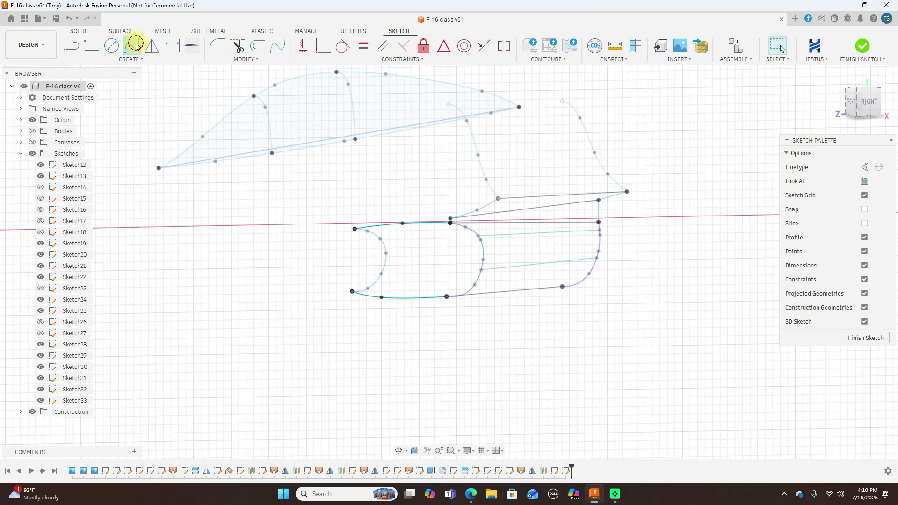
{"action": "left_click", "coordinate": [384, 265]}
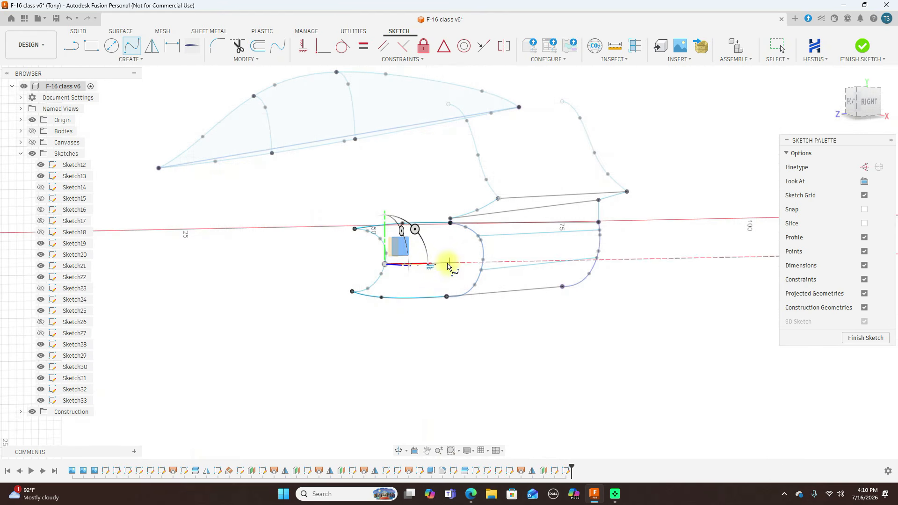
{"action": "scroll", "coordinate": [477, 254], "scroll_direction": "up", "scroll_amount": 5}
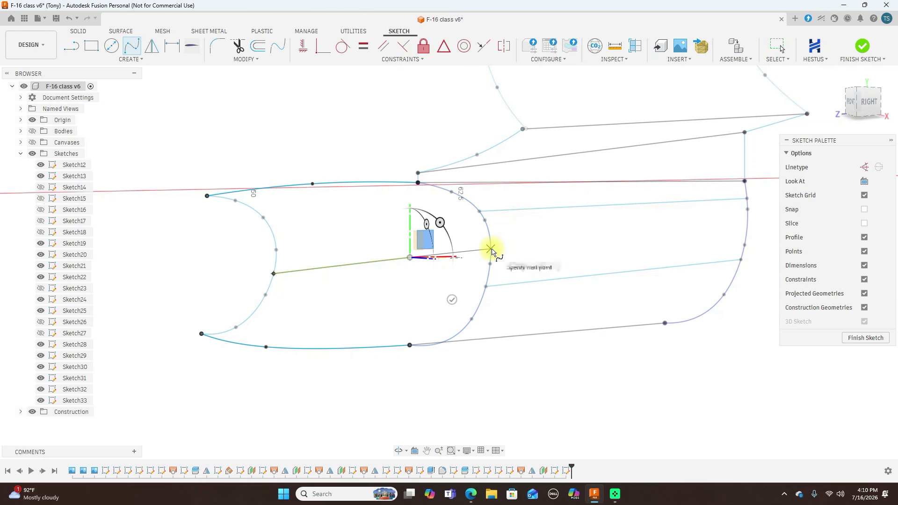
{"action": "left_click", "coordinate": [491, 250]}
{"action": "right_click", "coordinate": [491, 250]}
{"action": "left_click", "coordinate": [521, 257]}
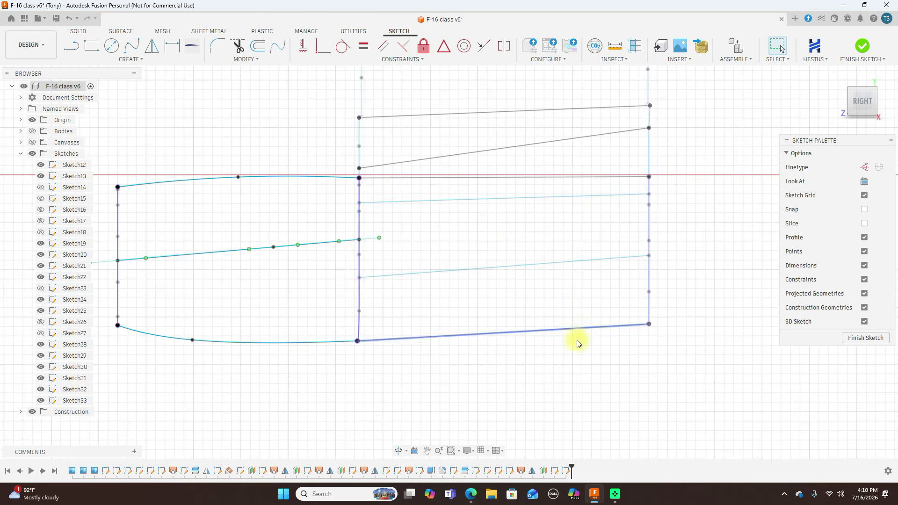
- Move the side rail spline's middle fit point outward in top view to about (8.67, -3.81, -58.62) and finish the sketch
{"action": "left_click", "coordinate": [865, 84]}
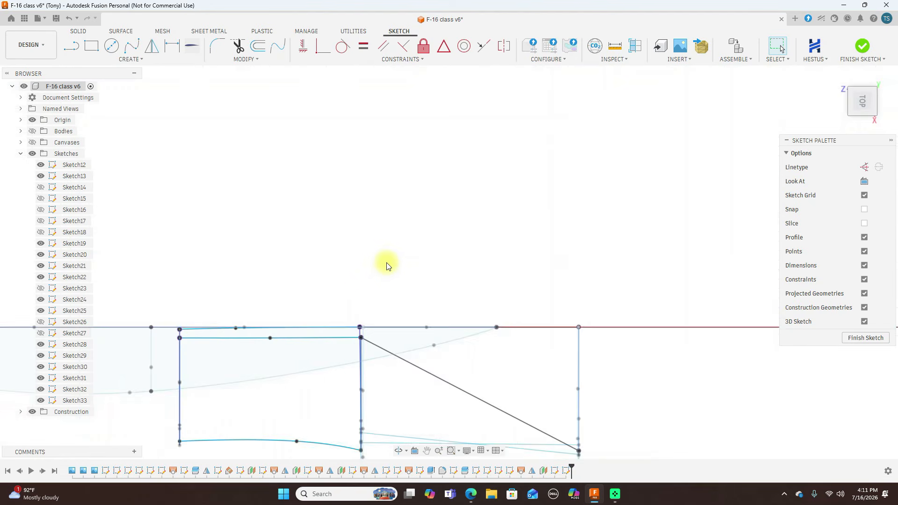
{"action": "left_click_drag", "start_coordinate": [323, 388], "coordinate": [320, 391]}
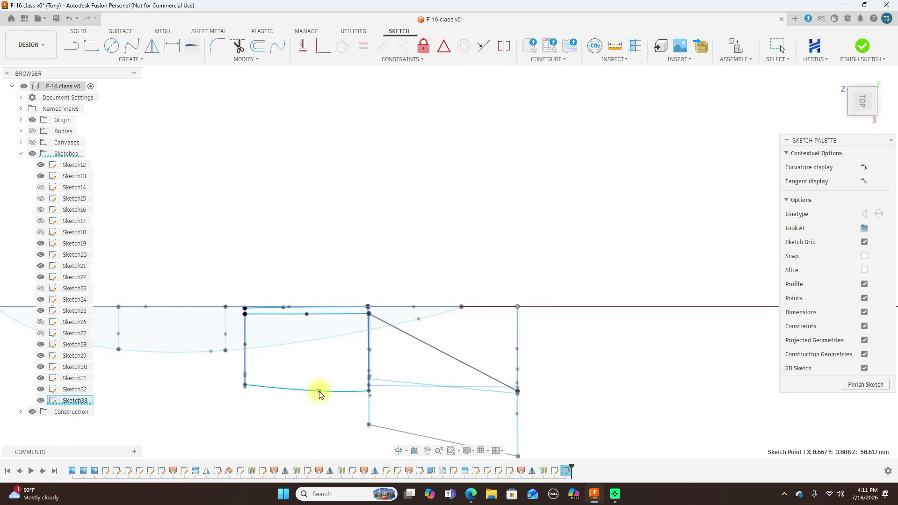
{"action": "left_click", "coordinate": [864, 123]}
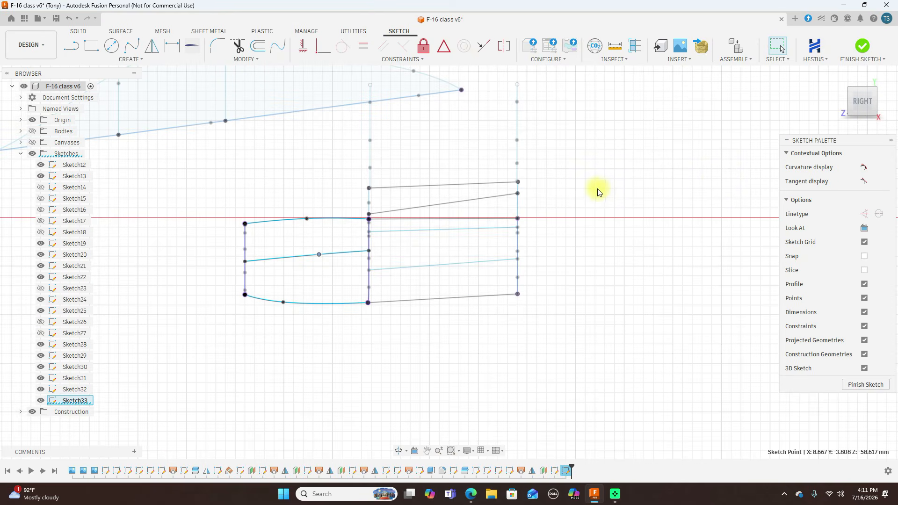
{"action": "left_click", "coordinate": [862, 45]}
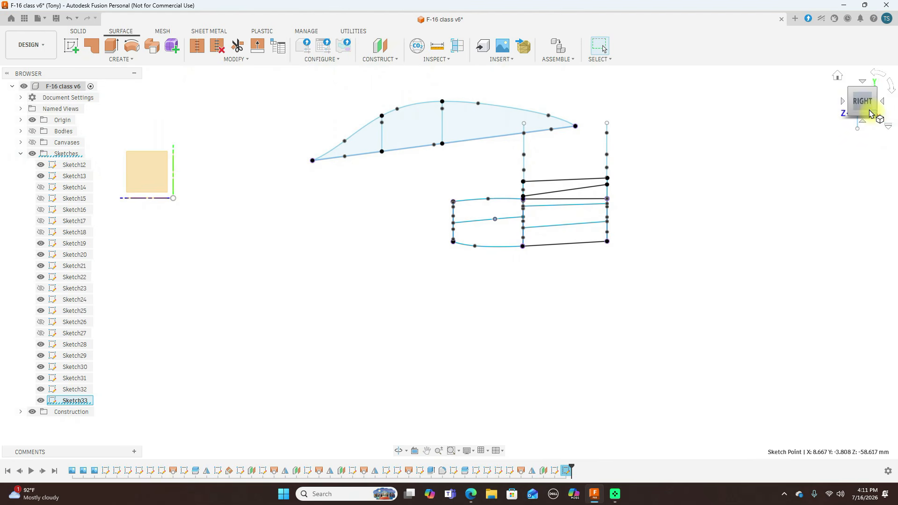
- Start a surface loft from the lower fuselage's front section to the intake profile and show the bodies
{"action": "mouse_move", "coordinate": [868, 104]}
{"action": "left_mouse_down"}
{"action": "mouse_move", "coordinate": [883, 111]}
{"action": "mouse_move", "coordinate": [24, 108]}
{"action": "mouse_move", "coordinate": [29, 96]}
{"action": "mouse_move", "coordinate": [27, 106]}
{"action": "left_mouse_up"}
{"action": "scroll", "coordinate": [599, 279], "scroll_direction": "up", "scroll_amount": 3}
{"action": "left_click", "coordinate": [455, 274]}
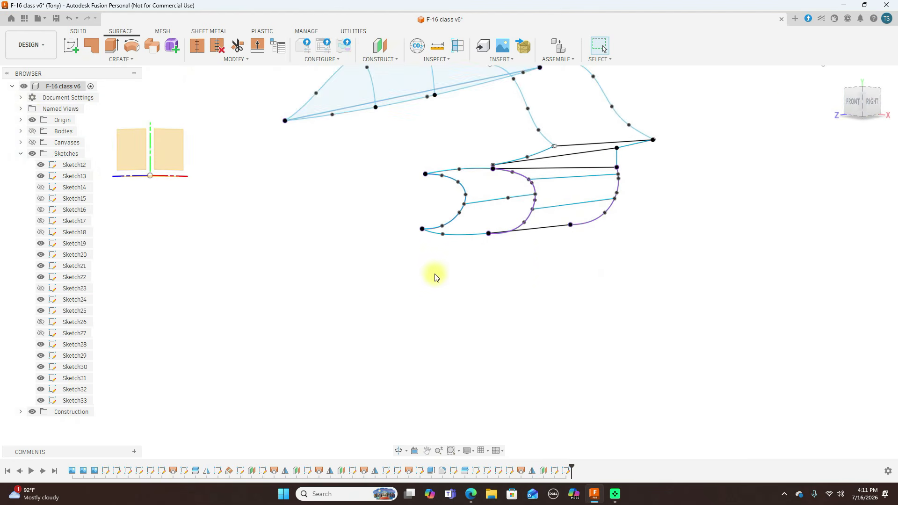
{"action": "left_click", "coordinate": [135, 66]}
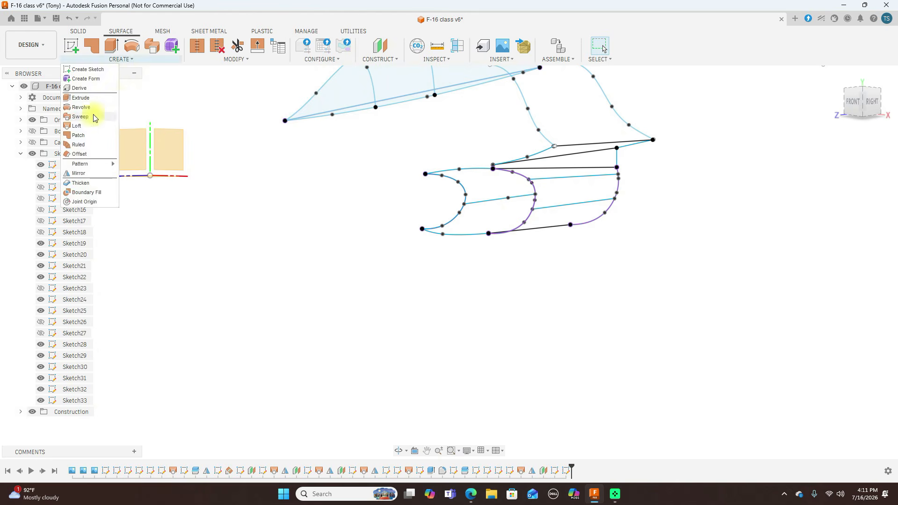
{"action": "left_click", "coordinate": [127, 117]}
{"action": "scroll", "coordinate": [456, 224], "scroll_direction": "up", "scroll_amount": 3}
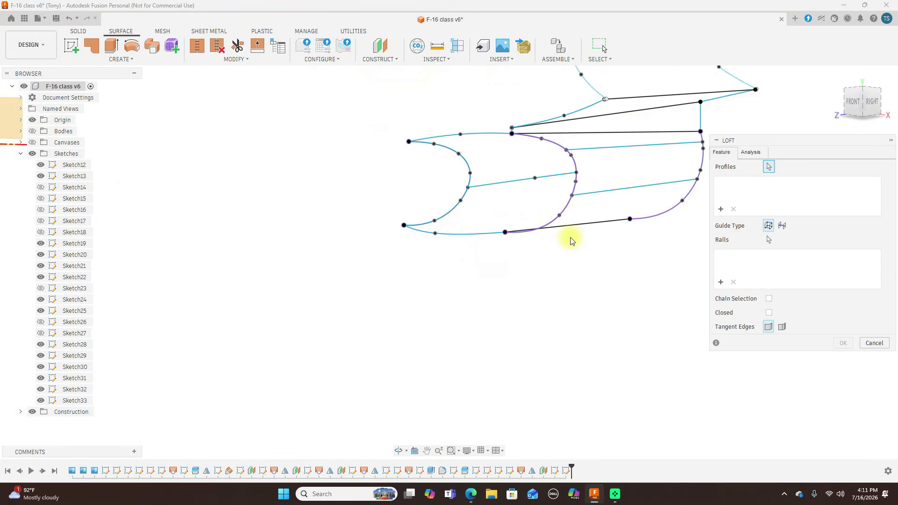
{"action": "left_click", "coordinate": [569, 202]}
{"action": "left_click", "coordinate": [463, 195]}
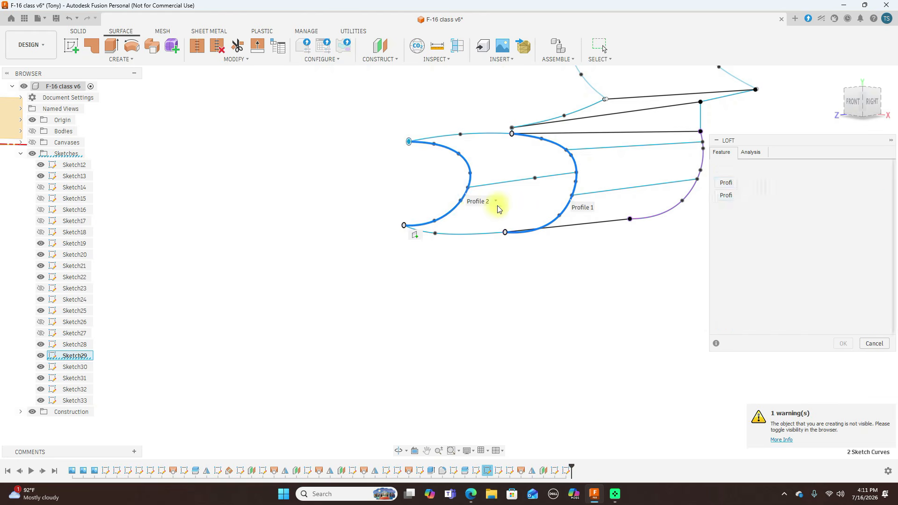
{"action": "left_click", "coordinate": [34, 131]}
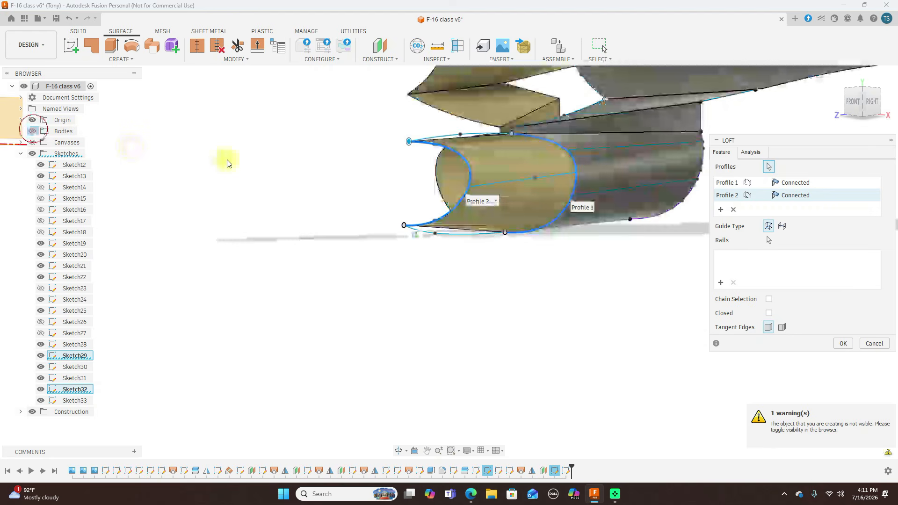
- Clear the loft profiles and reselect them with the intake profile first and the lower fuselage's front section second
{"action": "left_click", "coordinate": [733, 210]}
{"action": "left_click", "coordinate": [733, 210]}
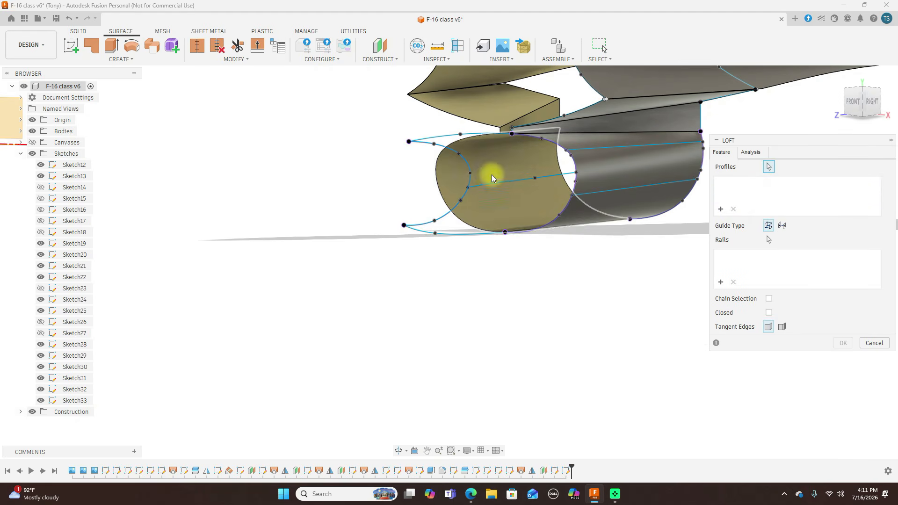
{"action": "left_click", "coordinate": [468, 179]}
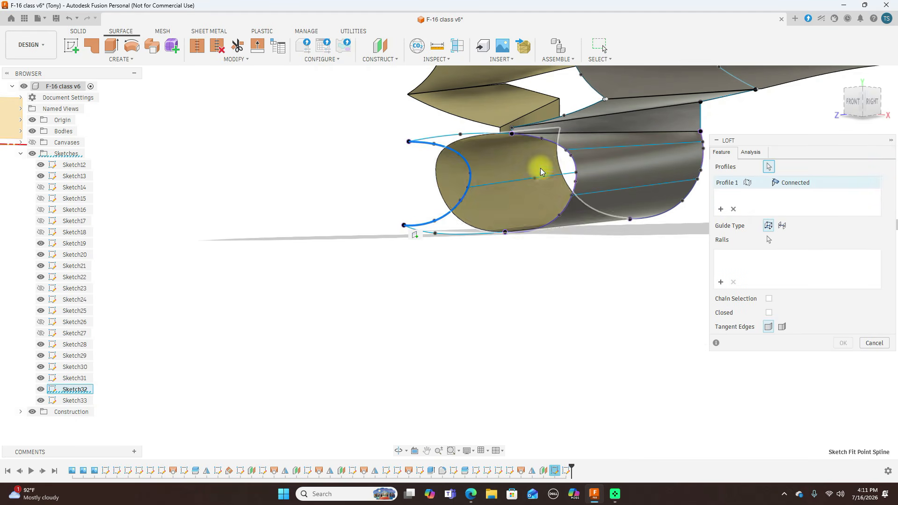
{"action": "left_click", "coordinate": [573, 168]}
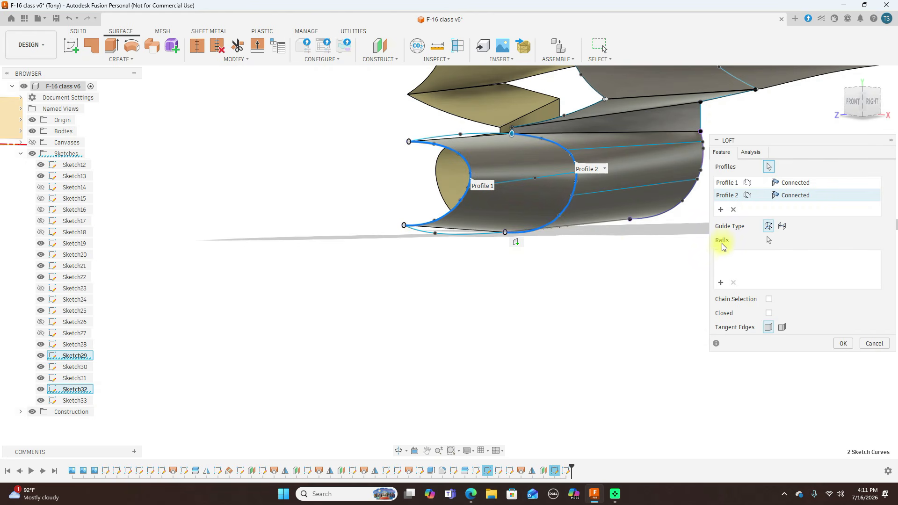
- Add the top, bottom and side splines as loft rails and create the intake surface
{"action": "left_click", "coordinate": [721, 282]}
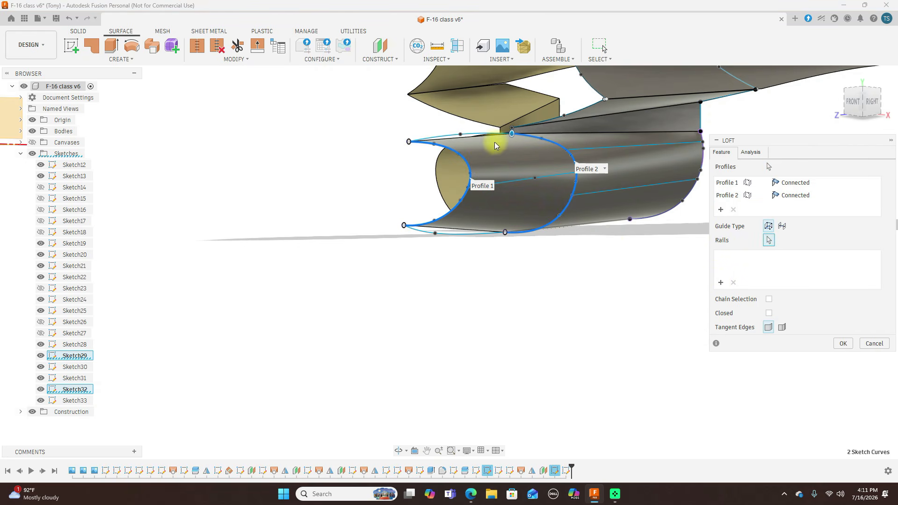
{"action": "left_click", "coordinate": [476, 136]}
{"action": "left_click", "coordinate": [461, 234]}
{"action": "left_click", "coordinate": [518, 181]}
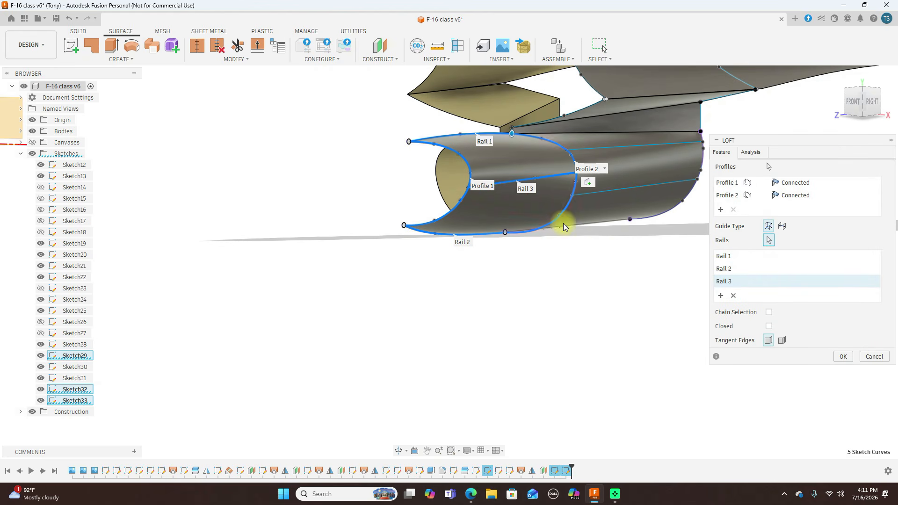
{"action": "left_click", "coordinate": [849, 362]}
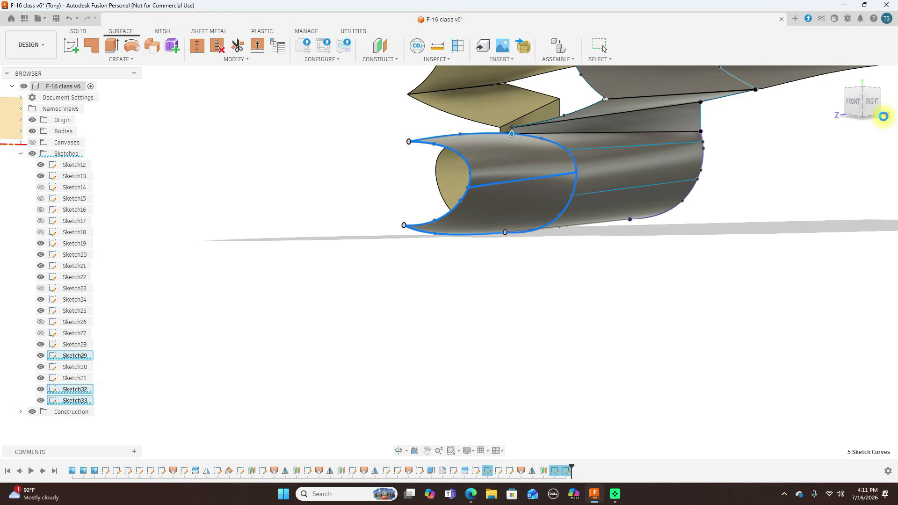
- Show the rail spline sketch and lower the side rail's middle fit point and front endpoint slightly in side view
{"action": "left_click", "coordinate": [872, 103]}
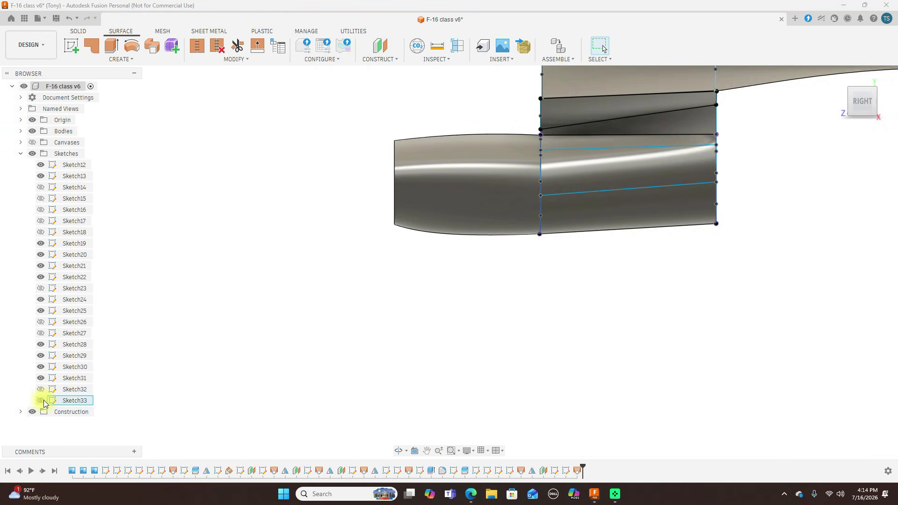
{"action": "left_click", "coordinate": [41, 401]}
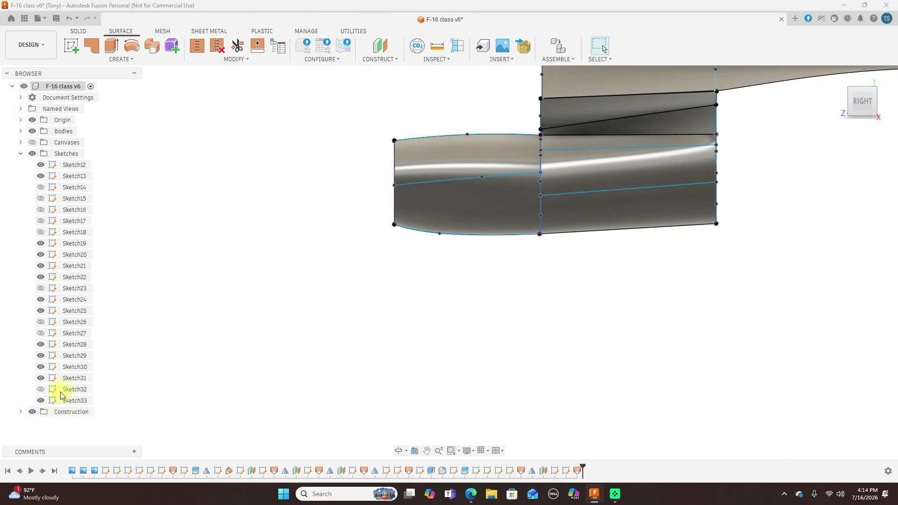
{"action": "left_click", "coordinate": [483, 181]}
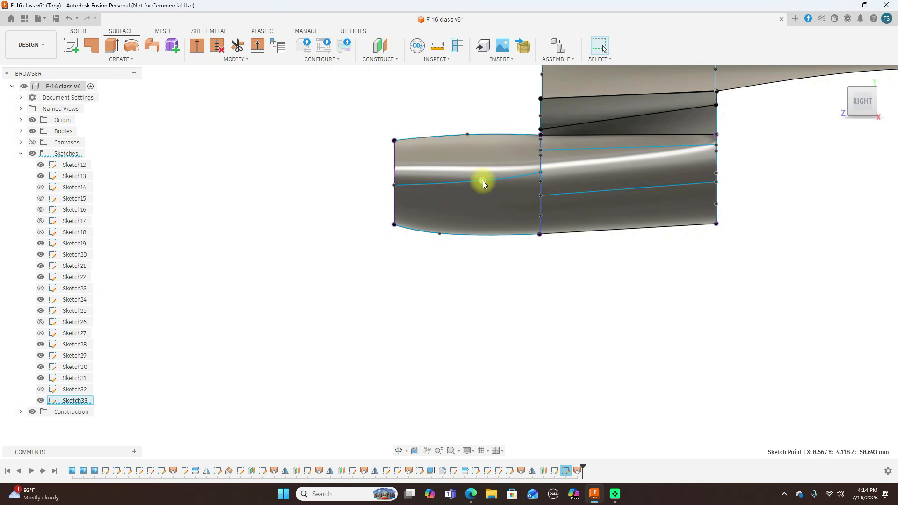
{"action": "left_click", "coordinate": [395, 185]}
{"action": "left_click_drag", "start_coordinate": [394, 188], "coordinate": [395, 196]}
- Reposition the side rail's middle fit point farther forward and lower, at about (8.25, -4.61, -56.21)
{"action": "left_click", "coordinate": [862, 90]}
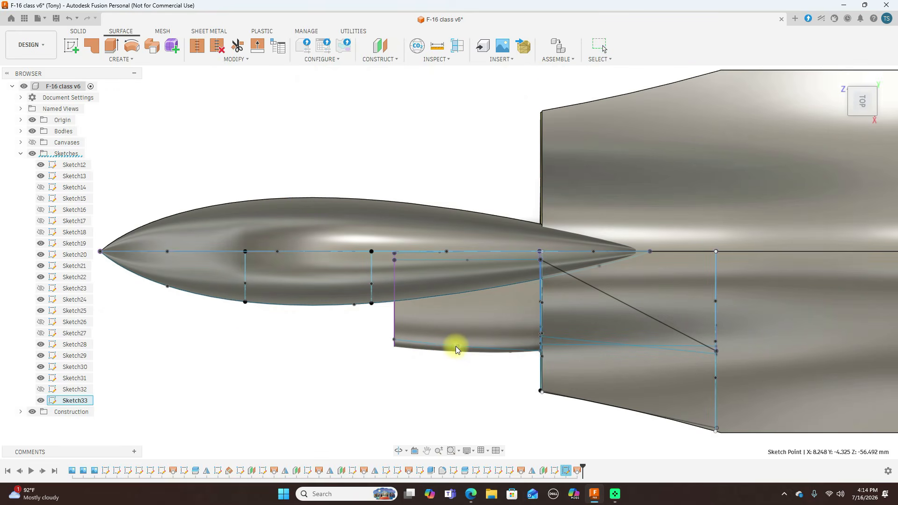
{"action": "left_click", "coordinate": [864, 121]}
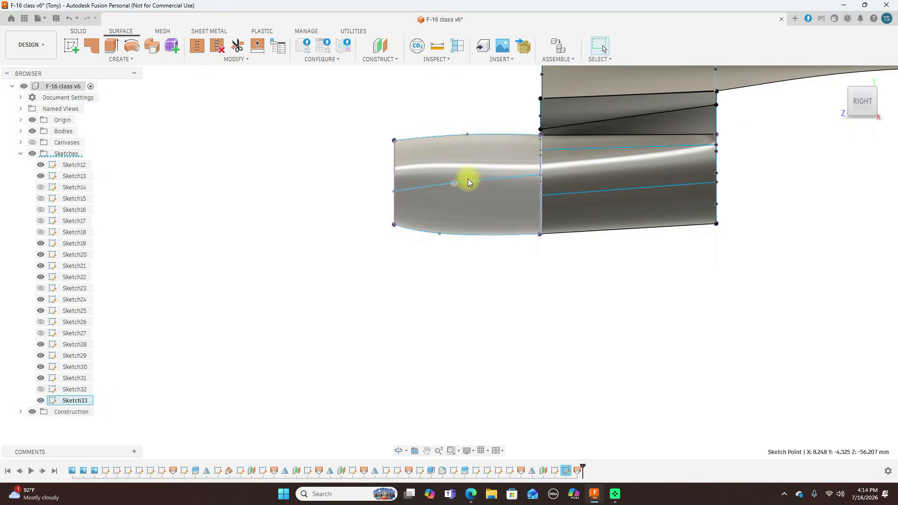
{"action": "left_click_drag", "start_coordinate": [454, 183], "coordinate": [453, 187]}
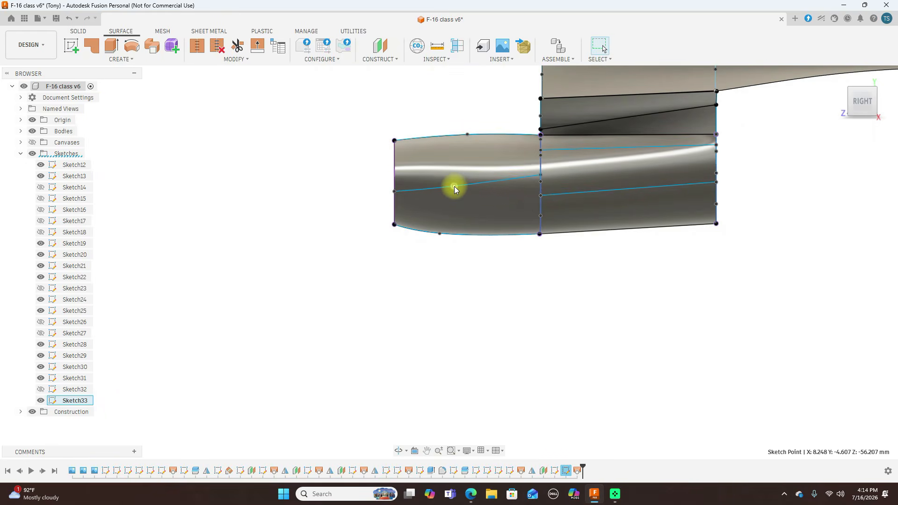
- Show the intake profile sketch and inspect how its curve meets the side rail from the front and at an angle
{"action": "left_click", "coordinate": [831, 107]}
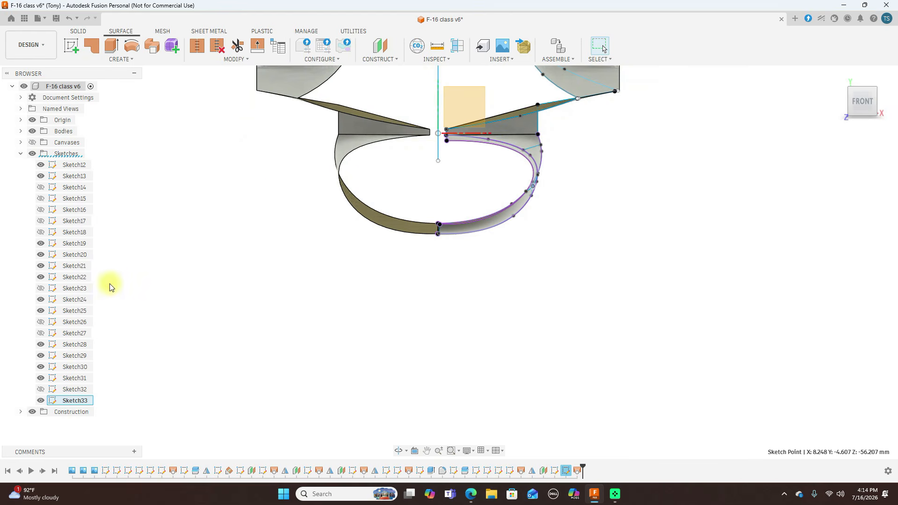
{"action": "left_click", "coordinate": [44, 392], "text": "ctrl"}
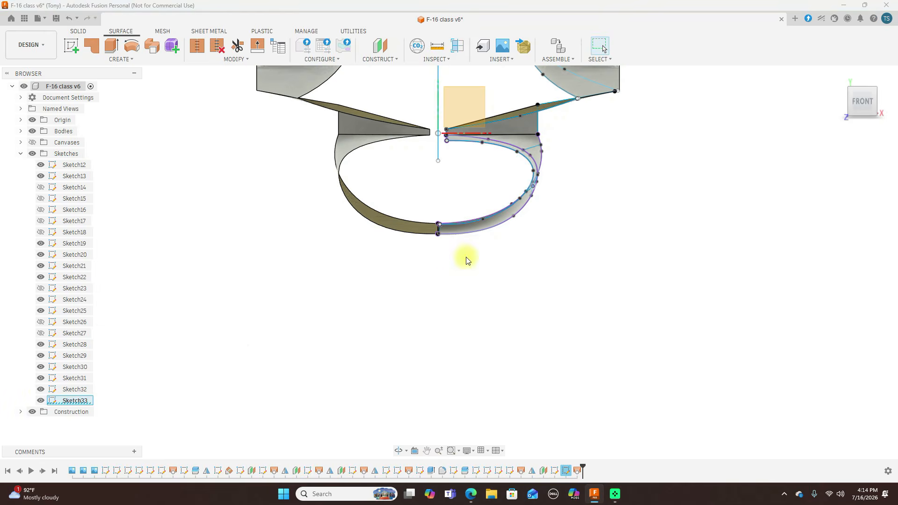
{"action": "scroll", "coordinate": [547, 192], "scroll_direction": "up", "scroll_amount": 5}
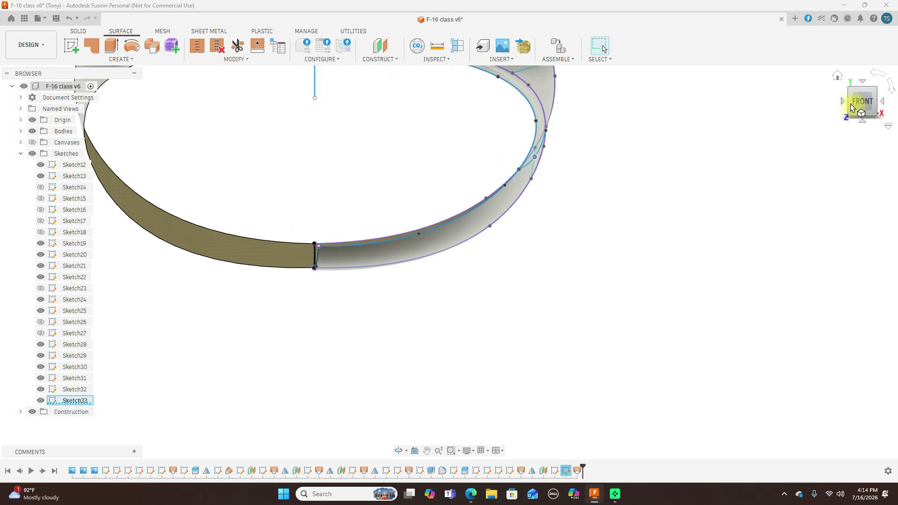
{"action": "left_click_drag", "start_coordinate": [872, 104], "coordinate": [849, 107]}
{"action": "middle_click_drag", "start_coordinate": [792, 104], "coordinate": [775, 104], "text": "shift"}
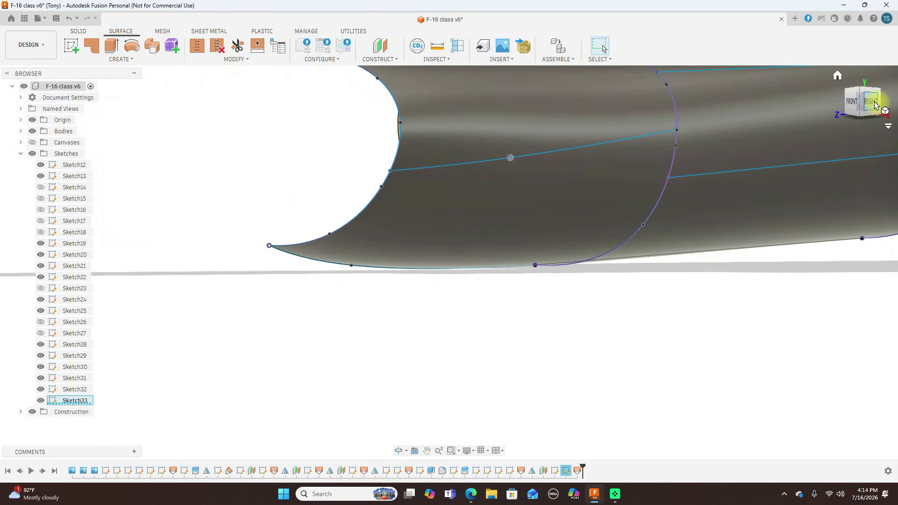
- Try lowering the intake profile's side fit point in side view, and undo the move
{"action": "left_click", "coordinate": [877, 102]}
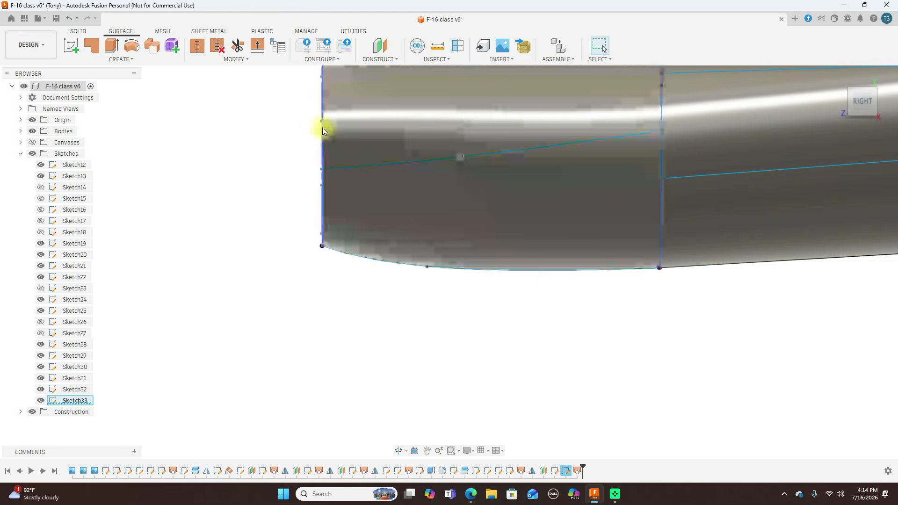
{"action": "left_click_drag", "start_coordinate": [323, 123], "coordinate": [321, 134]}
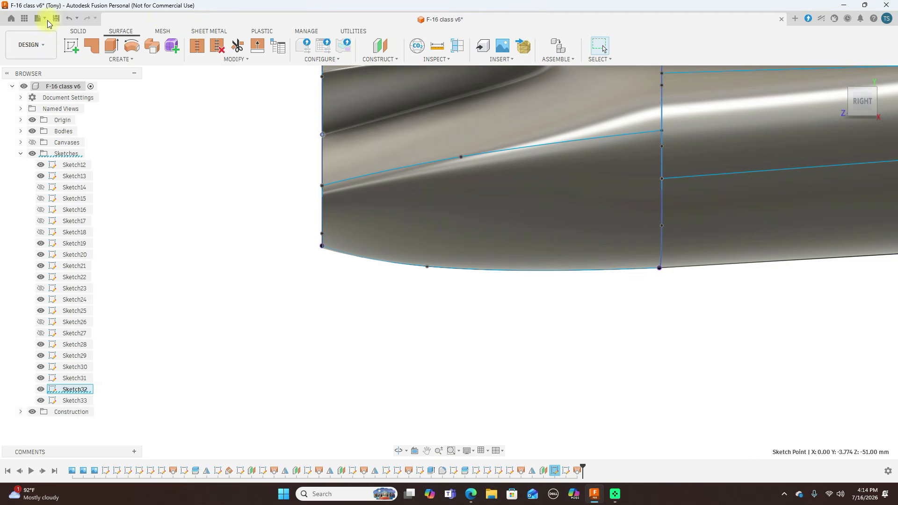
{"action": "left_click", "coordinate": [69, 18]}
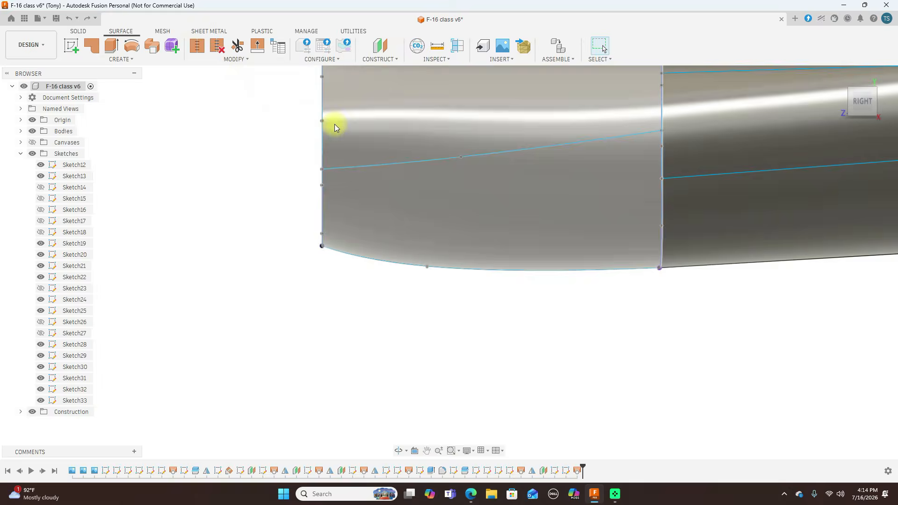
- Lower the intake profile's side fit point to about (8.21, -4.44, -51.00)
{"action": "mouse_move", "coordinate": [858, 100]}
{"action": "left_mouse_down"}
{"action": "mouse_move", "coordinate": [883, 100]}
{"action": "mouse_move", "coordinate": [8, 111]}
{"action": "mouse_move", "coordinate": [712, 136]}
{"action": "mouse_move", "coordinate": [505, 172]}
{"action": "mouse_move", "coordinate": [465, 159]}
{"action": "left_mouse_up"}
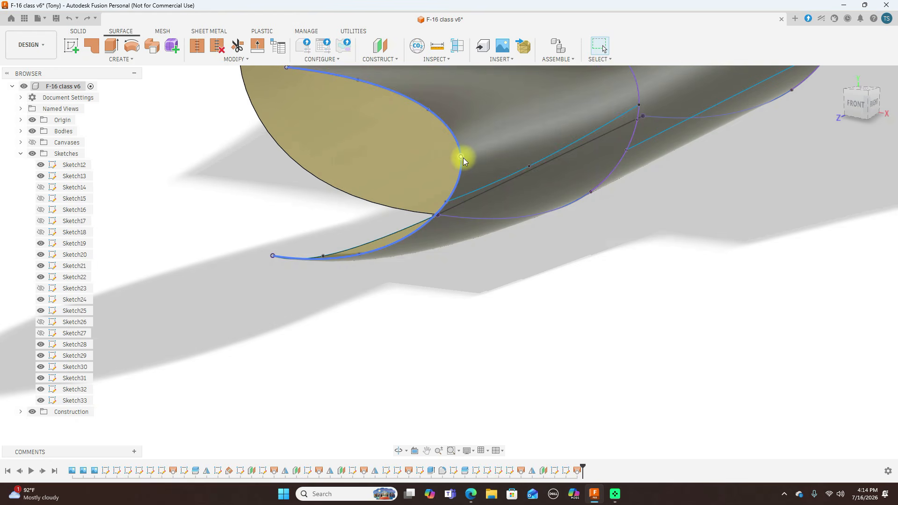
{"action": "left_click_drag", "start_coordinate": [464, 173], "coordinate": [464, 174]}
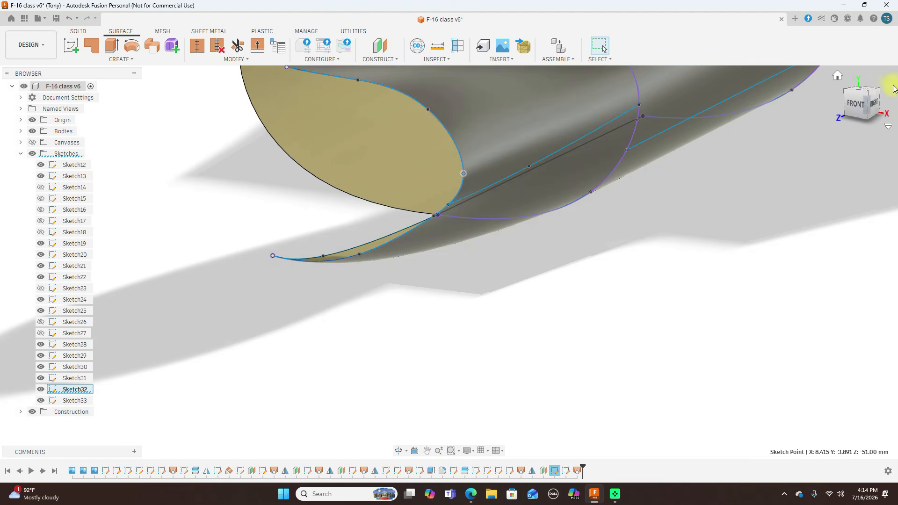
{"action": "left_click", "coordinate": [870, 102]}
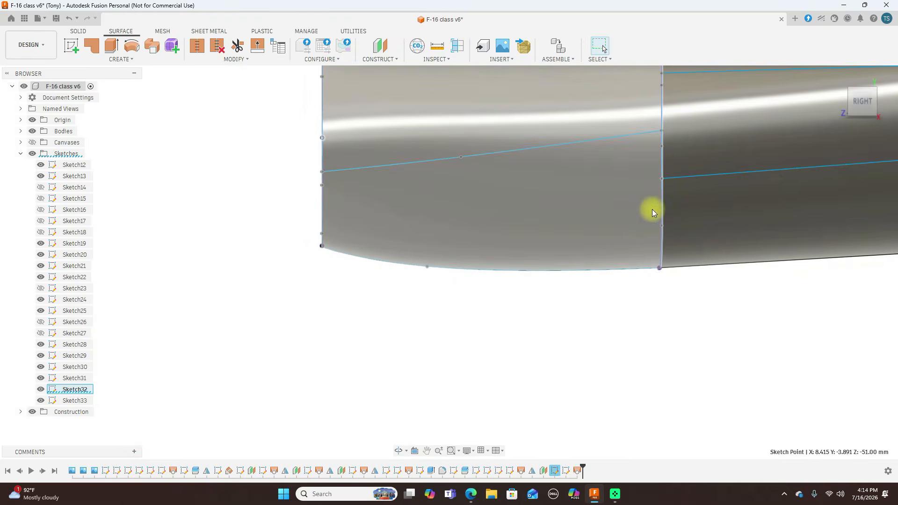
{"action": "mouse_move", "coordinate": [855, 106]}
{"action": "left_mouse_down"}
{"action": "mouse_move", "coordinate": [891, 109]}
{"action": "mouse_move", "coordinate": [20, 110]}
{"action": "mouse_move", "coordinate": [64, 112]}
{"action": "left_mouse_up"}
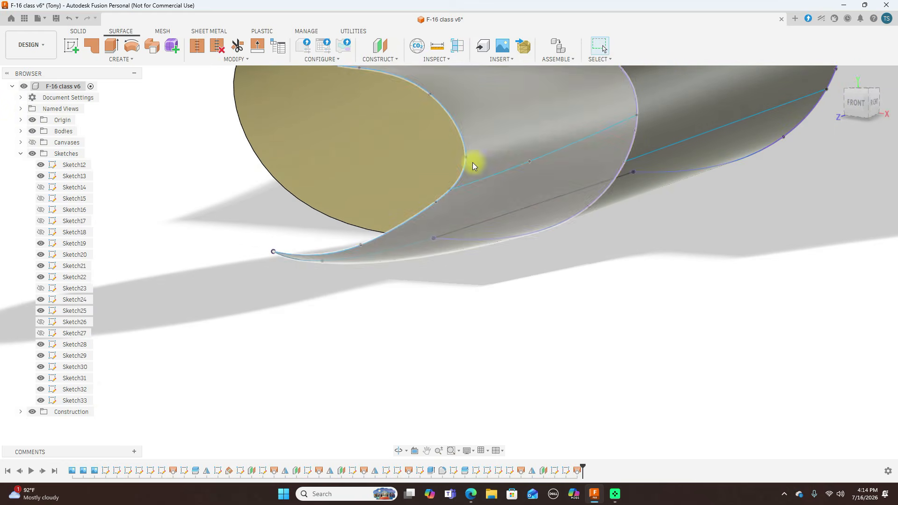
{"action": "left_click_drag", "start_coordinate": [467, 159], "coordinate": [461, 171]}
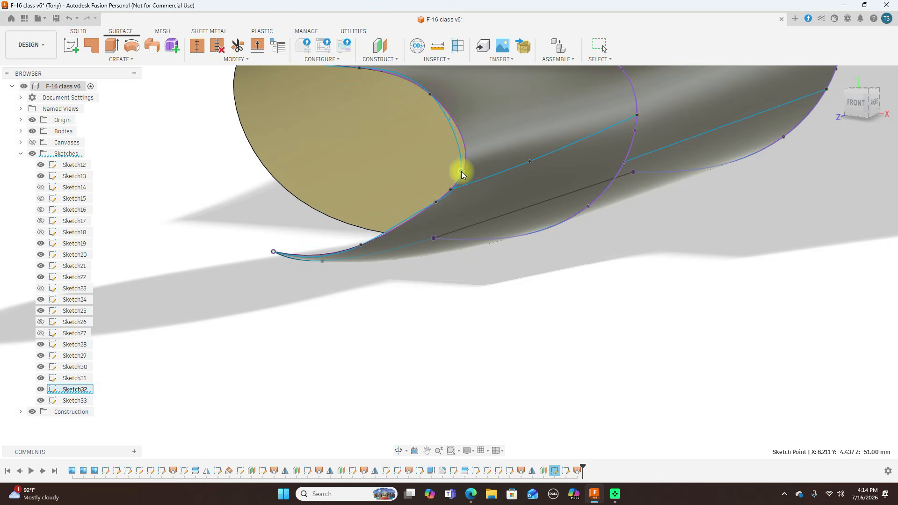
- Move the intake profile's fit point just below the side rail down and inward to about (6.48, -6.34, -51.00), and check it in side view
{"action": "left_click_drag", "start_coordinate": [437, 203], "coordinate": [421, 219]}
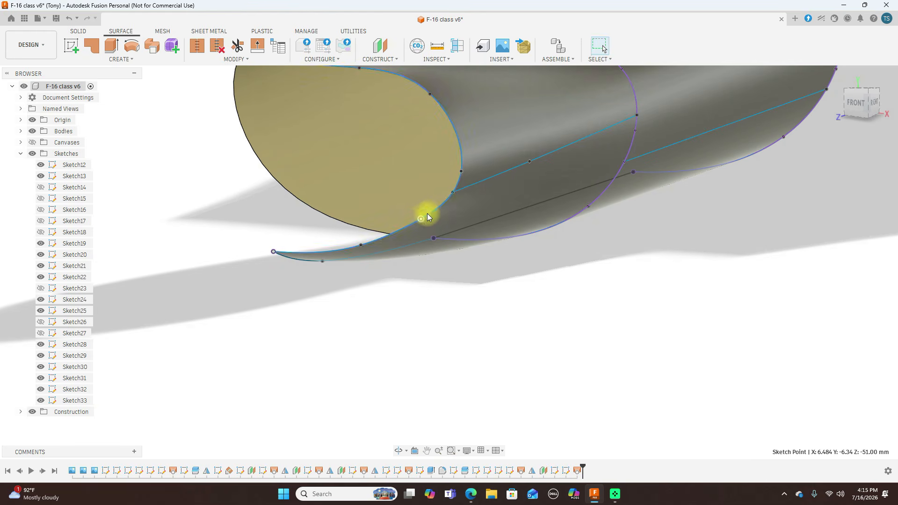
{"action": "left_click", "coordinate": [872, 102]}
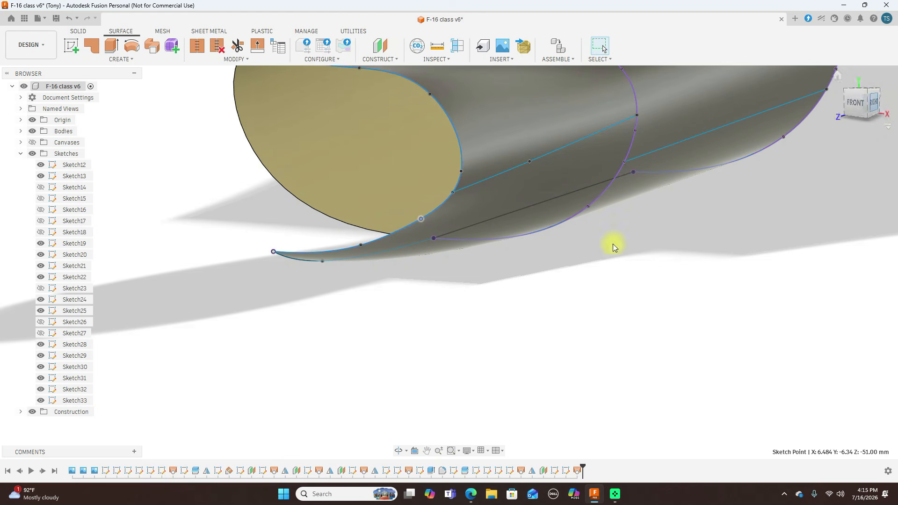
{"action": "scroll", "coordinate": [499, 268], "scroll_direction": "down", "scroll_amount": 5}
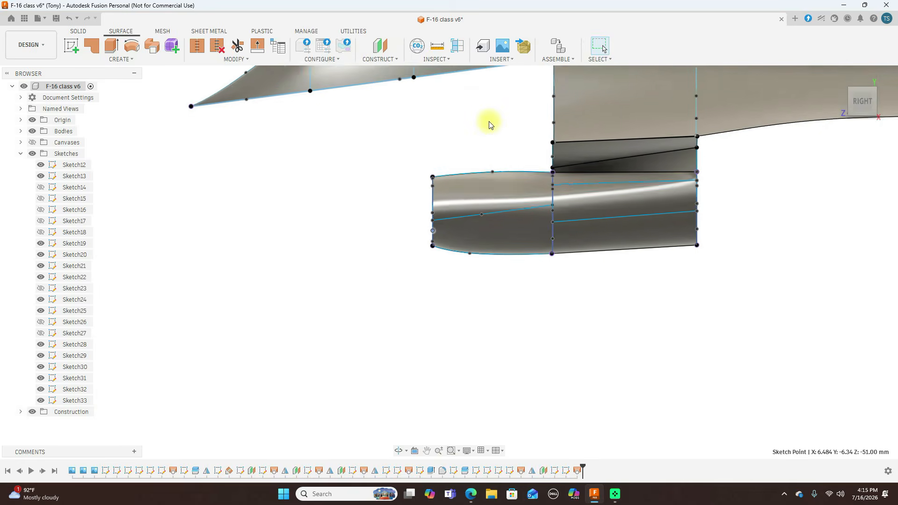
{"action": "middle_click_drag", "start_coordinate": [485, 117], "coordinate": [380, 158]}
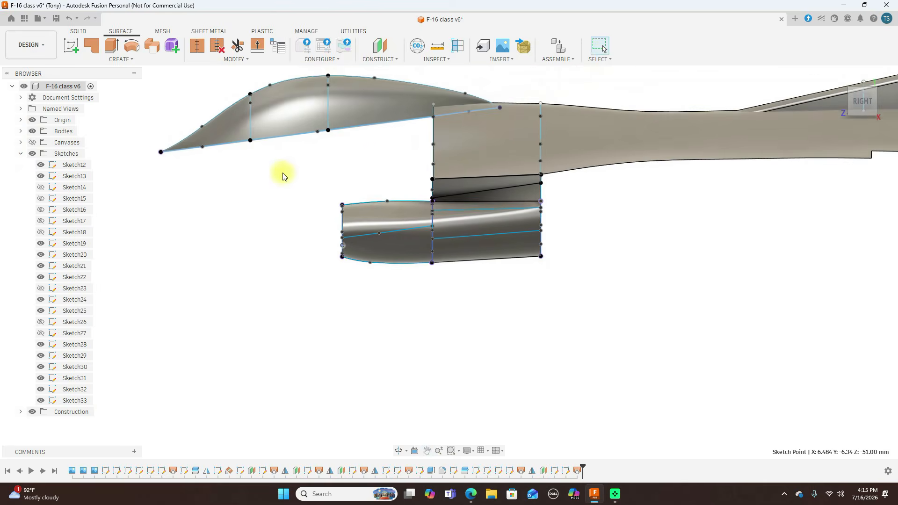
- Hide the sketches and show the blueprint canvases to compare the intake's outline with the side-view drawing
{"action": "left_click", "coordinate": [31, 153]}
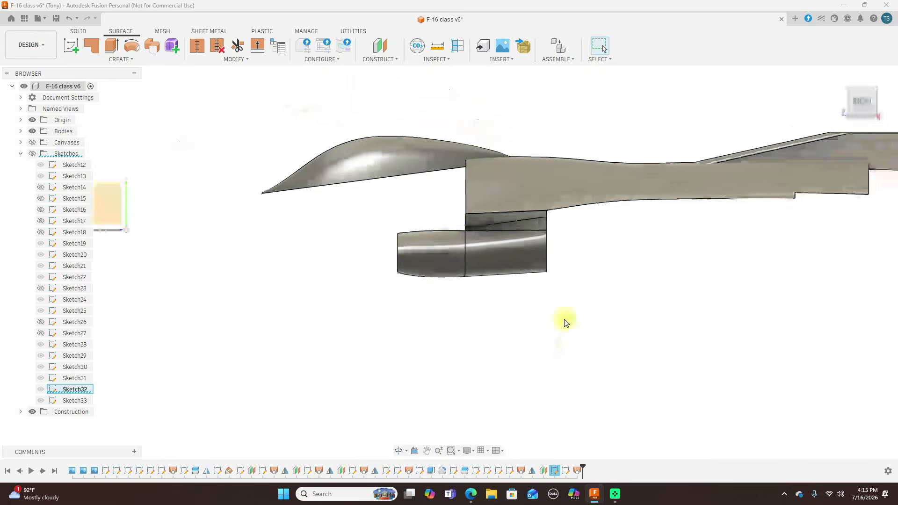
{"action": "scroll", "coordinate": [564, 320], "scroll_direction": "down", "scroll_amount": 2}
{"action": "middle_click_drag", "start_coordinate": [649, 320], "coordinate": [550, 306]}
{"action": "scroll", "coordinate": [550, 305], "scroll_direction": "down", "scroll_amount": 1}
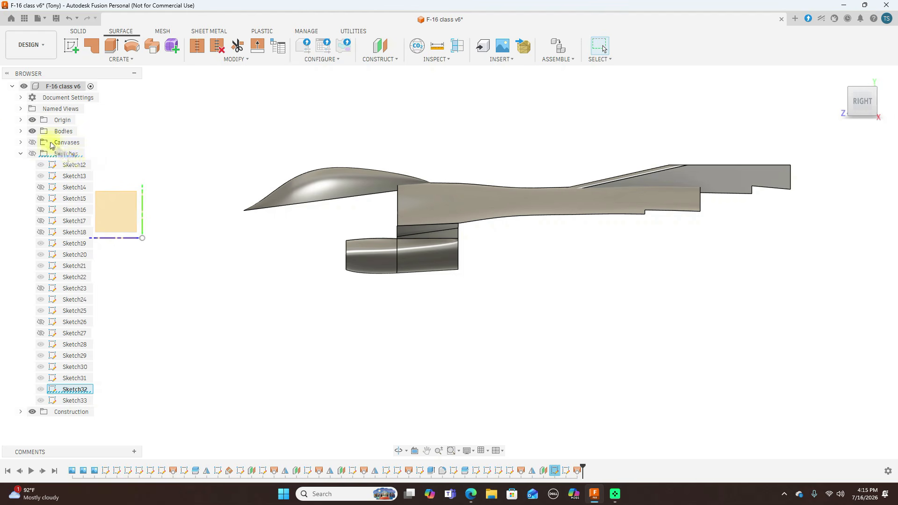
{"action": "left_click", "coordinate": [32, 142]}
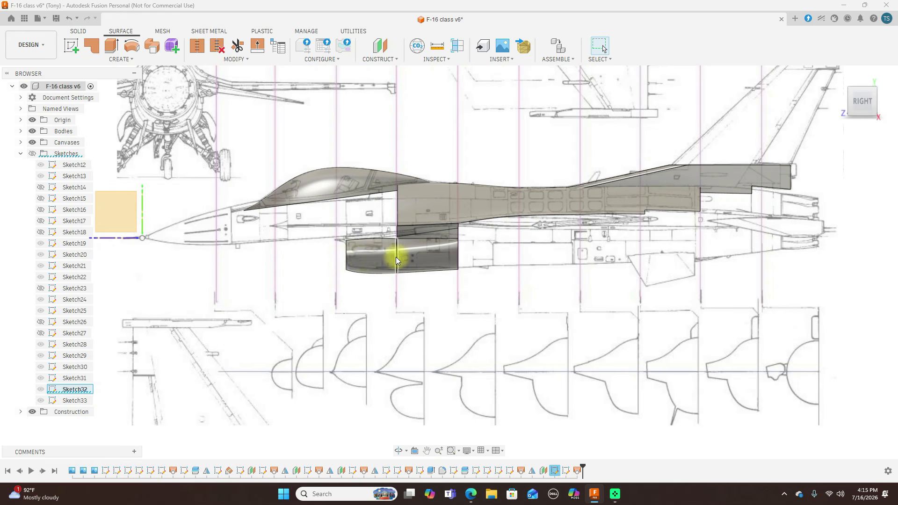
{"action": "scroll", "coordinate": [411, 287], "scroll_direction": "up", "scroll_amount": 5}
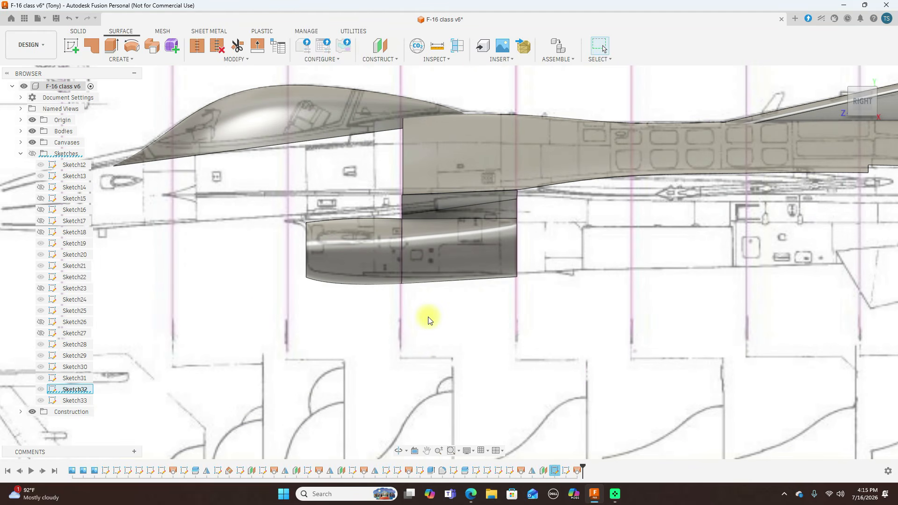
- Show the sketches, including the rail sketch, and raise the upper rail's middle fit point to about (0.75, -0.29, -57.38)
{"action": "left_click", "coordinate": [75, 400], "text": "shift"}
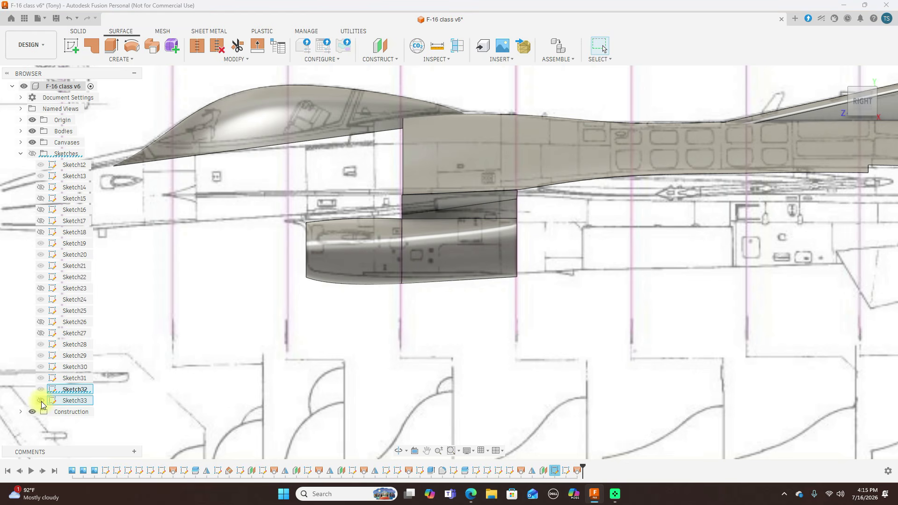
{"action": "left_click", "coordinate": [41, 401]}
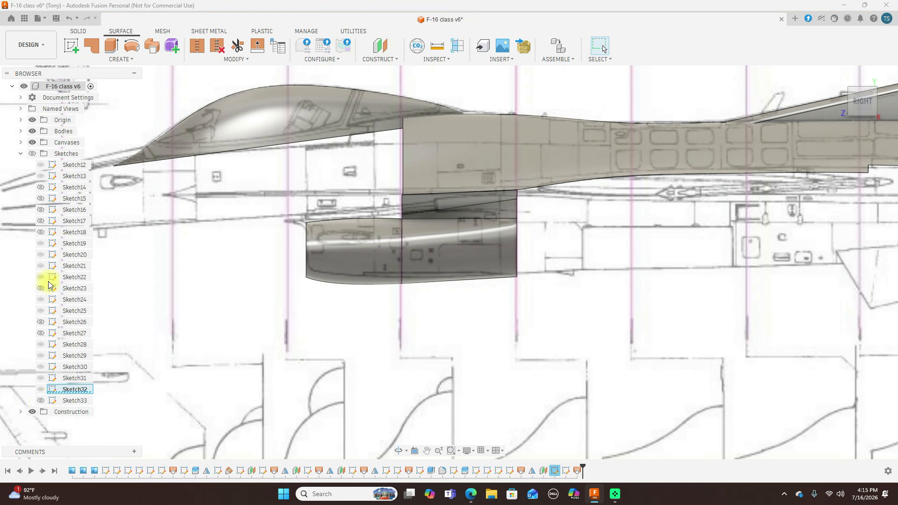
{"action": "left_click", "coordinate": [31, 154]}
{"action": "left_click", "coordinate": [41, 401]}
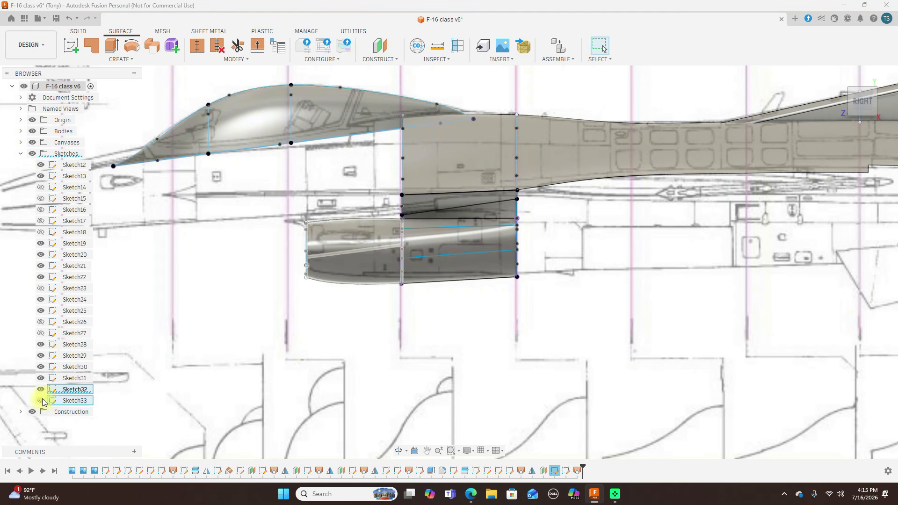
{"action": "left_click", "coordinate": [355, 219]}
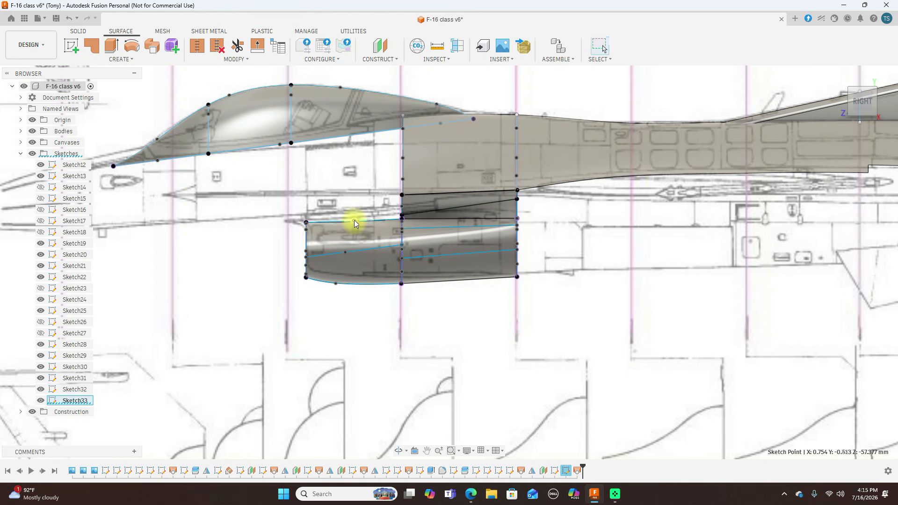
{"action": "scroll", "coordinate": [723, 309], "scroll_direction": "down", "scroll_amount": 2}
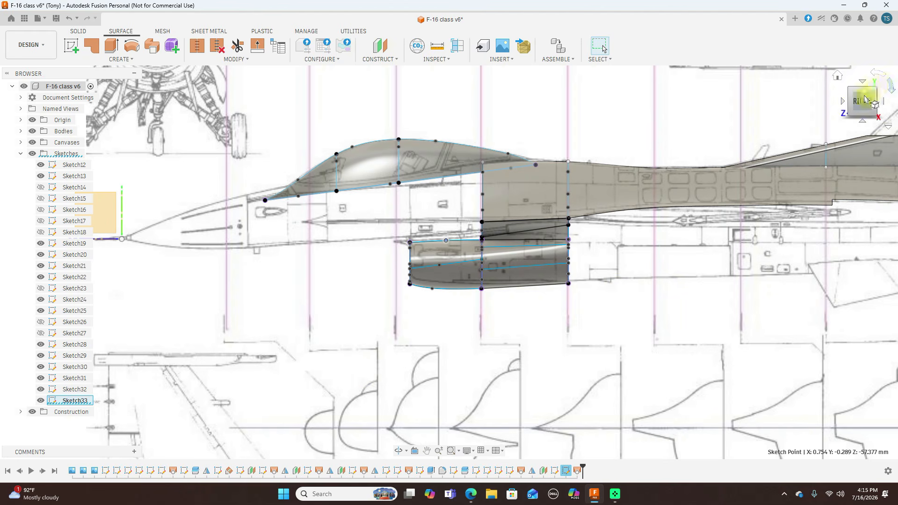
- Hide the blueprint canvases and mirror the forward intake surface body across the aircraft's center plane with the Join operation
{"action": "mouse_move", "coordinate": [853, 104]}
{"action": "left_mouse_down"}
{"action": "mouse_move", "coordinate": [892, 105]}
{"action": "mouse_move", "coordinate": [29, 104]}
{"action": "mouse_move", "coordinate": [888, 114]}
{"action": "mouse_move", "coordinate": [2, 87]}
{"action": "mouse_move", "coordinate": [28, 108]}
{"action": "mouse_move", "coordinate": [112, 121]}
{"action": "mouse_move", "coordinate": [60, 120]}
{"action": "mouse_move", "coordinate": [23, 96]}
{"action": "mouse_move", "coordinate": [26, 103]}
{"action": "left_mouse_up"}
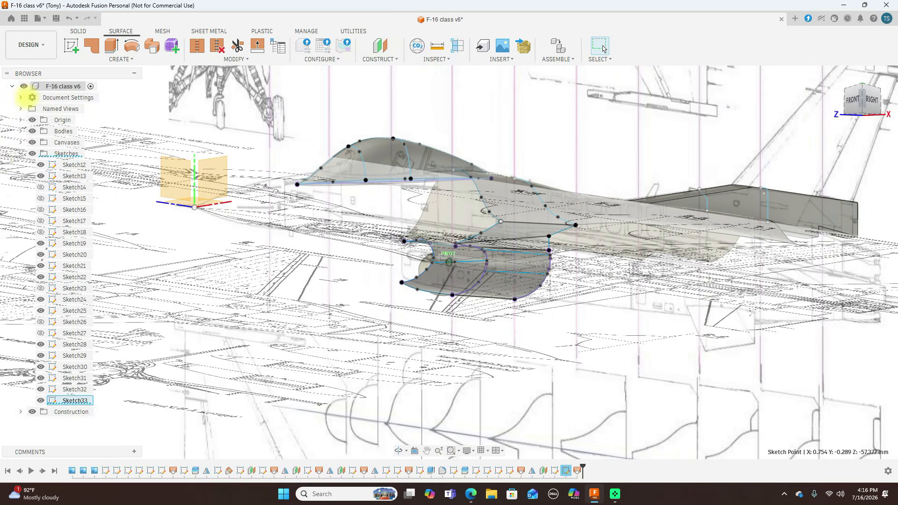
{"action": "left_click", "coordinate": [33, 143]}
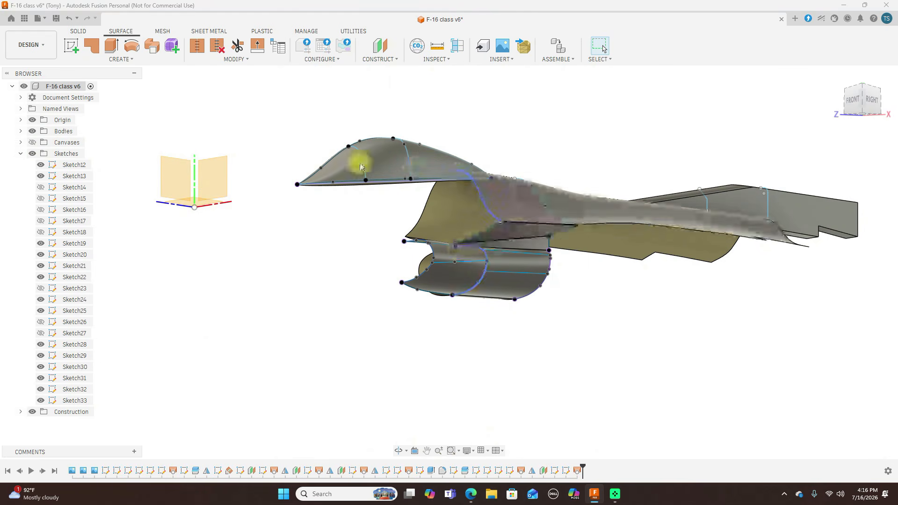
{"action": "left_click", "coordinate": [135, 59]}
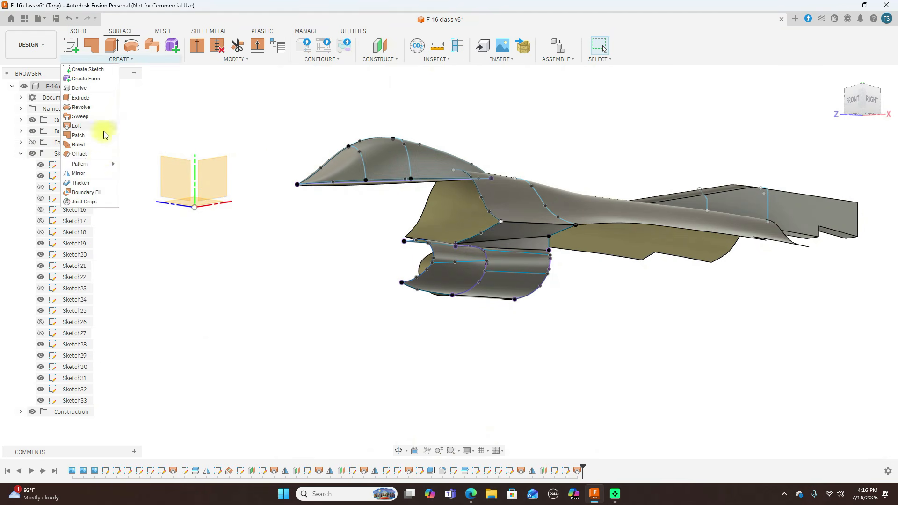
{"action": "left_click", "coordinate": [80, 172]}
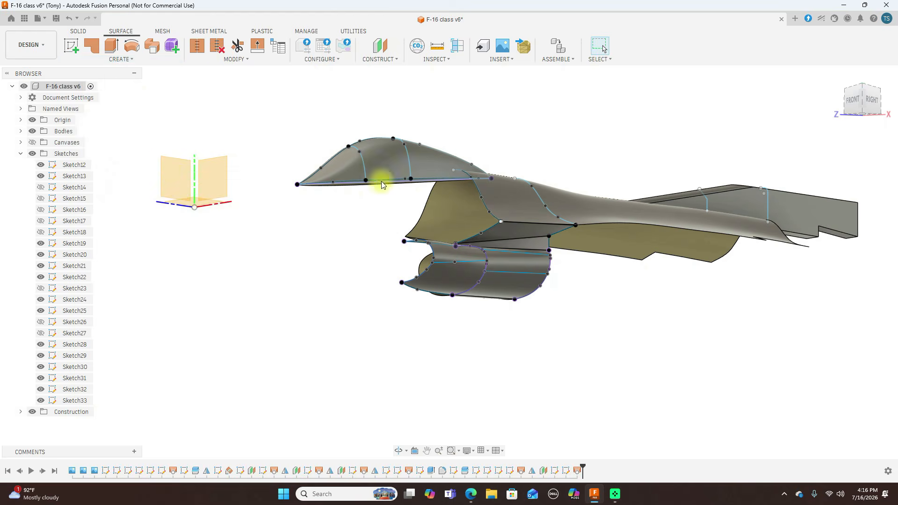
{"action": "left_click", "coordinate": [462, 255]}
{"action": "left_click", "coordinate": [827, 182]}
{"action": "left_click", "coordinate": [188, 179]}
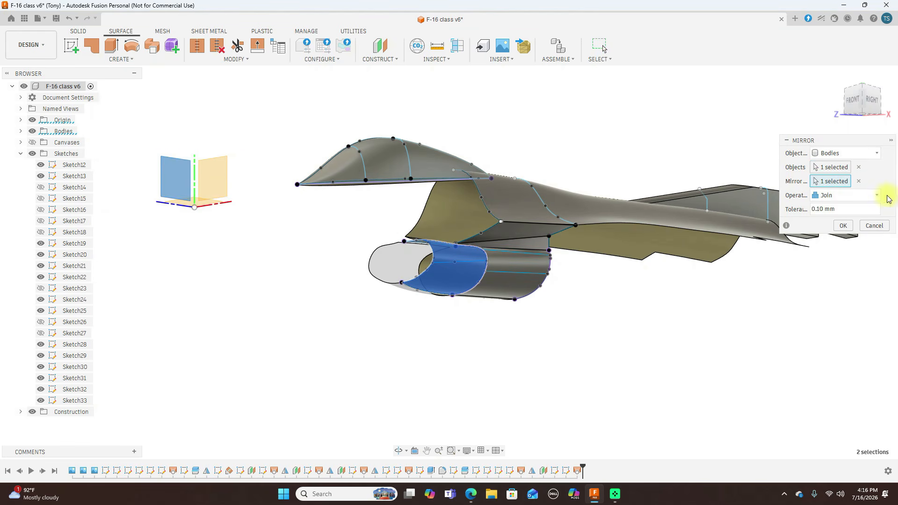
{"action": "left_click", "coordinate": [845, 226]}
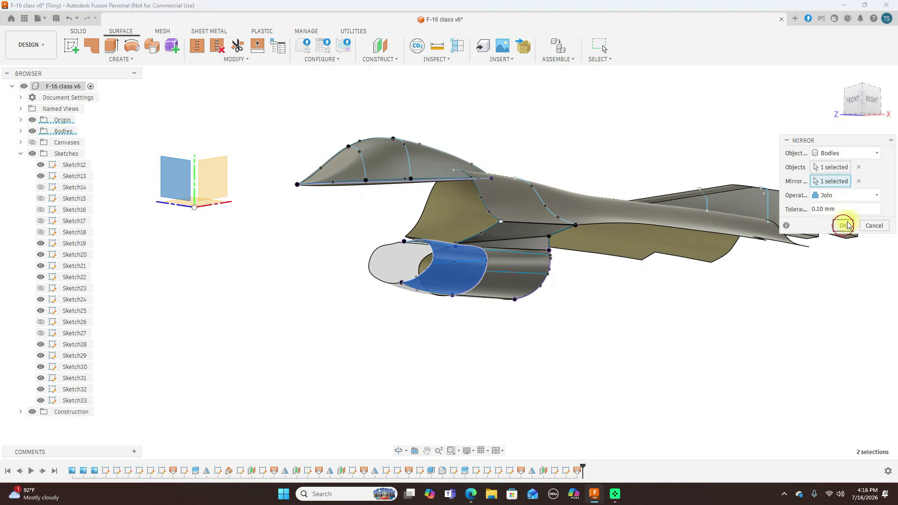
- Hide all sketches and review the fuselage surfaces in side view
{"action": "left_click", "coordinate": [863, 101]}
{"action": "scroll", "coordinate": [675, 280], "scroll_direction": "down", "scroll_amount": 3}
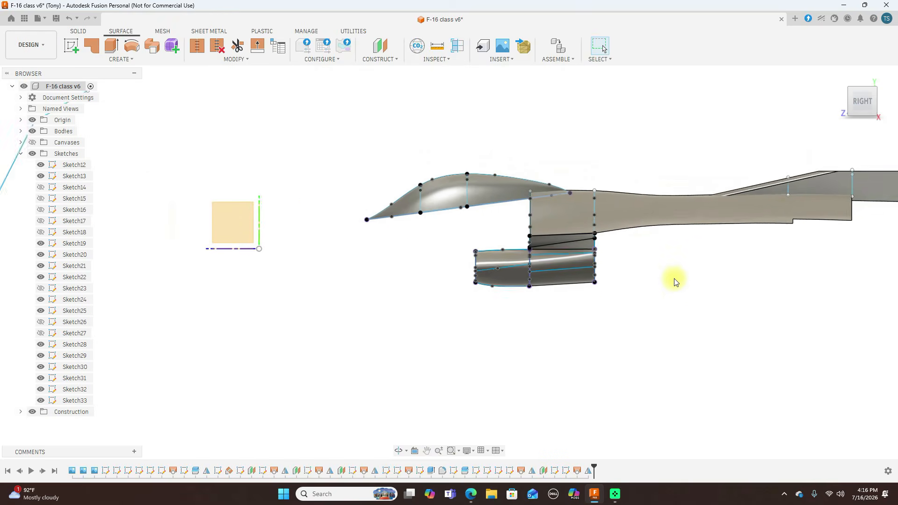
{"action": "scroll", "coordinate": [674, 281], "scroll_direction": "up", "scroll_amount": 1}
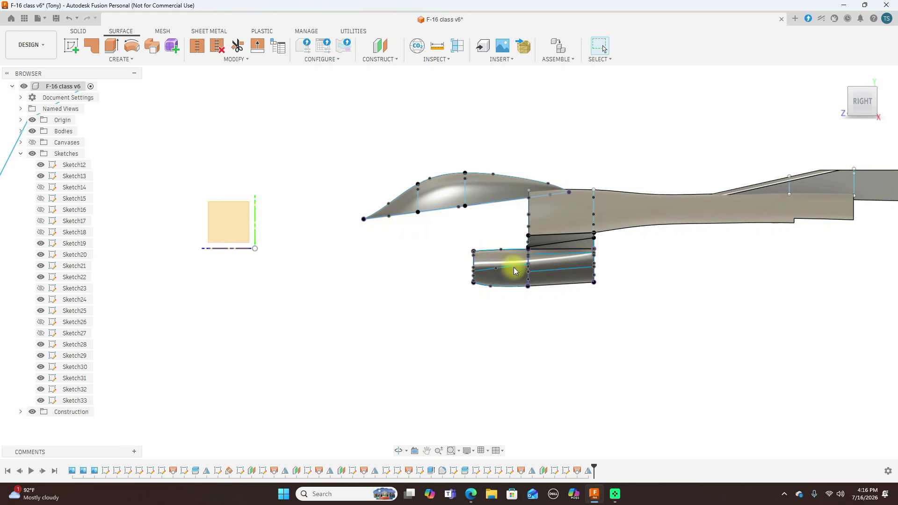
{"action": "scroll", "coordinate": [771, 337], "scroll_direction": "down", "scroll_amount": 2}
{"action": "middle_click_drag", "start_coordinate": [770, 337], "coordinate": [610, 330]}
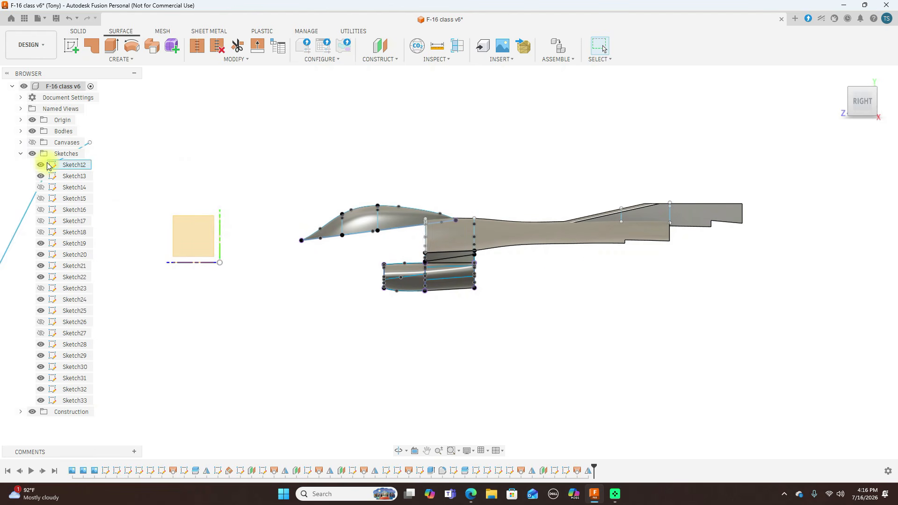
{"action": "scroll", "coordinate": [180, 171], "scroll_direction": "down", "scroll_amount": 2}
{"action": "middle_click_drag", "start_coordinate": [185, 170], "coordinate": [261, 166]}
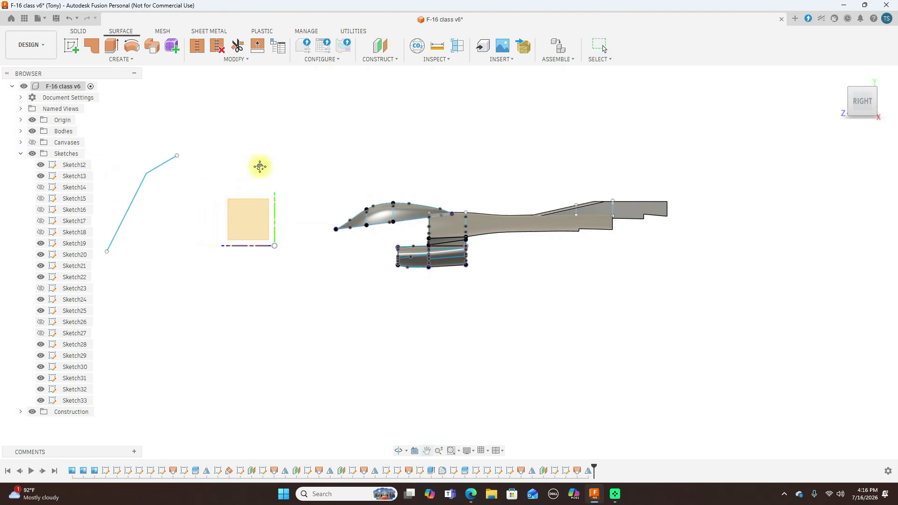
{"action": "left_click", "coordinate": [32, 154]}
{"action": "scroll", "coordinate": [384, 206], "scroll_direction": "up", "scroll_amount": 4}
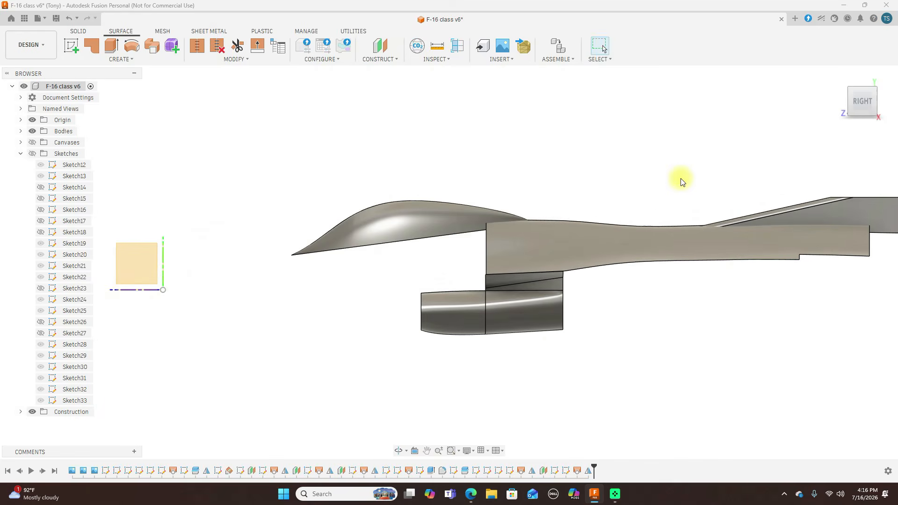